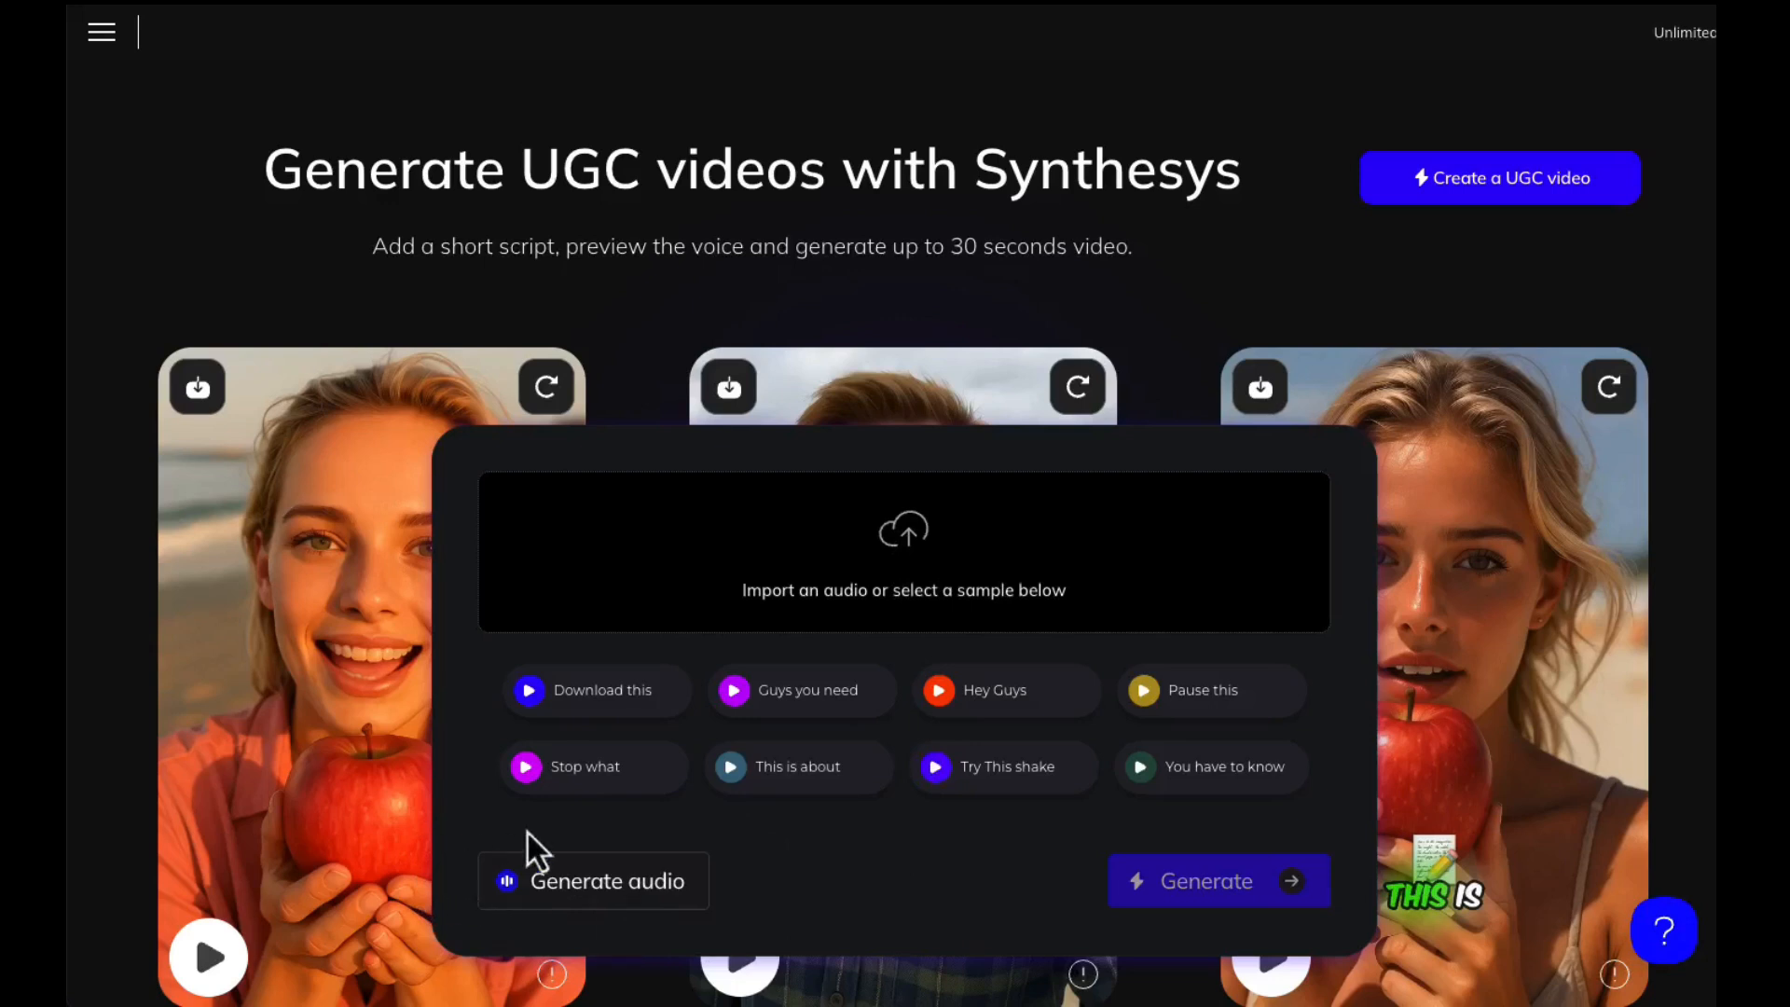
Start generating audio, audition the Jessica voice and the custom voice, and select Jessica
left_click(616, 896)
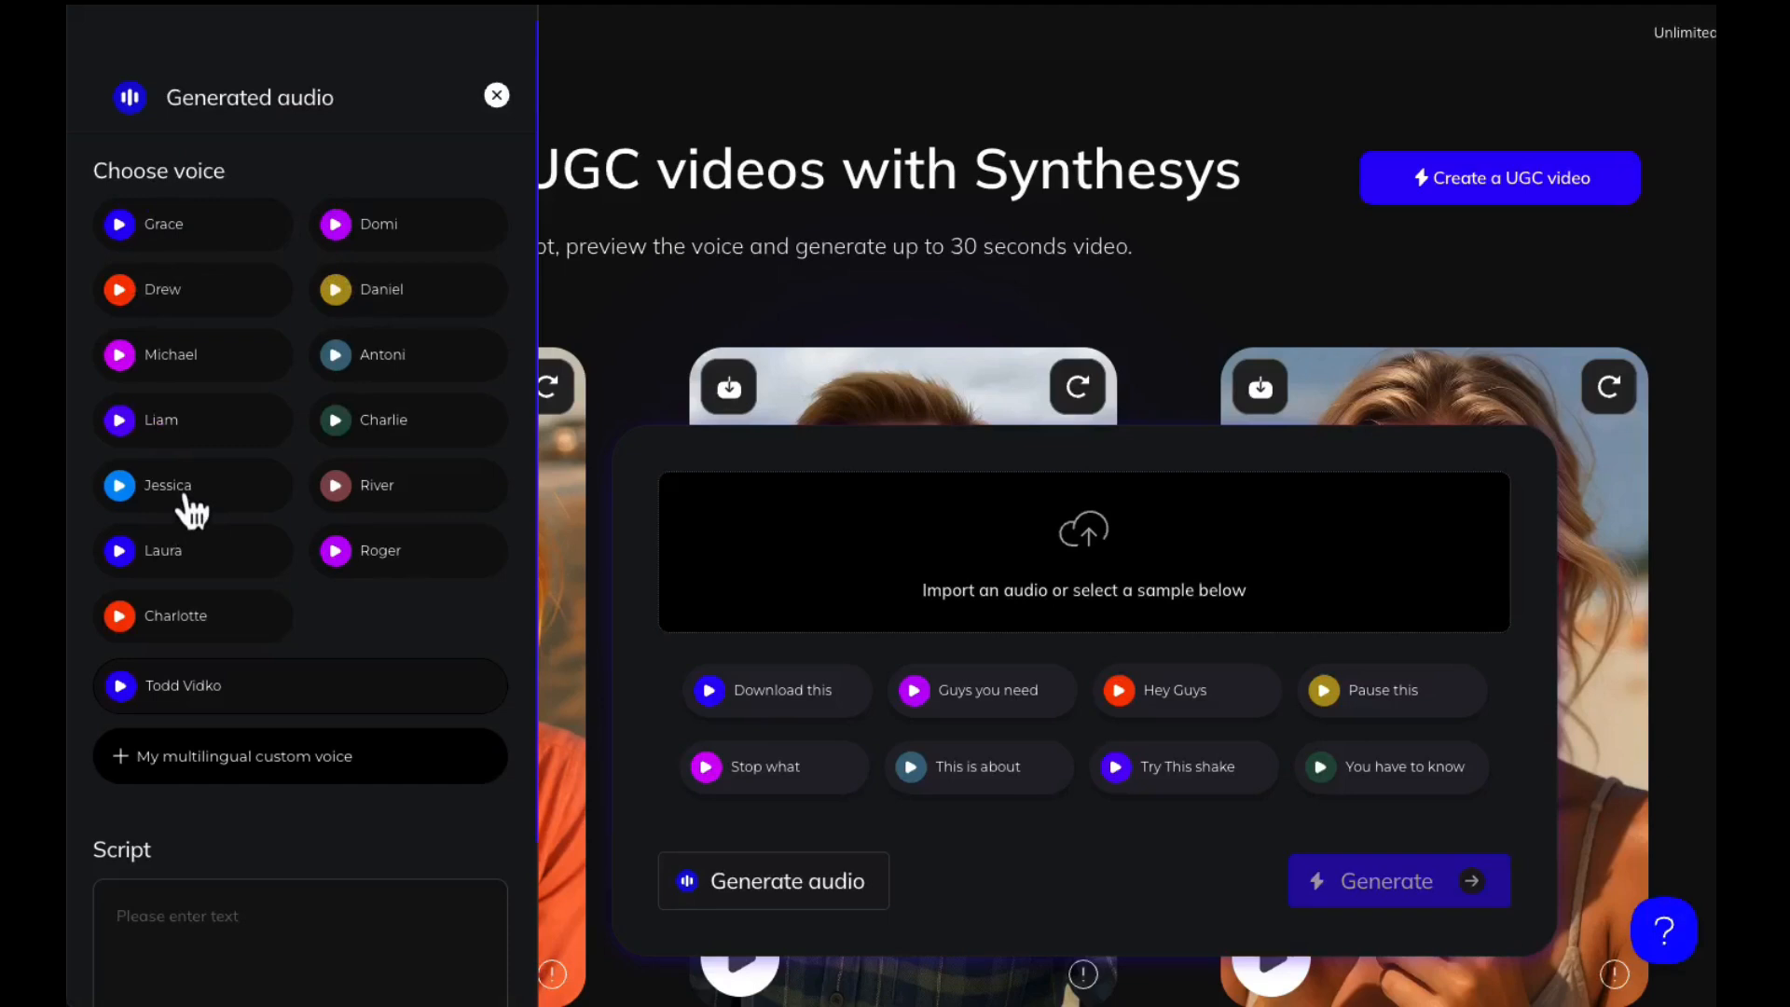
left_click(119, 490)
left_click(119, 687)
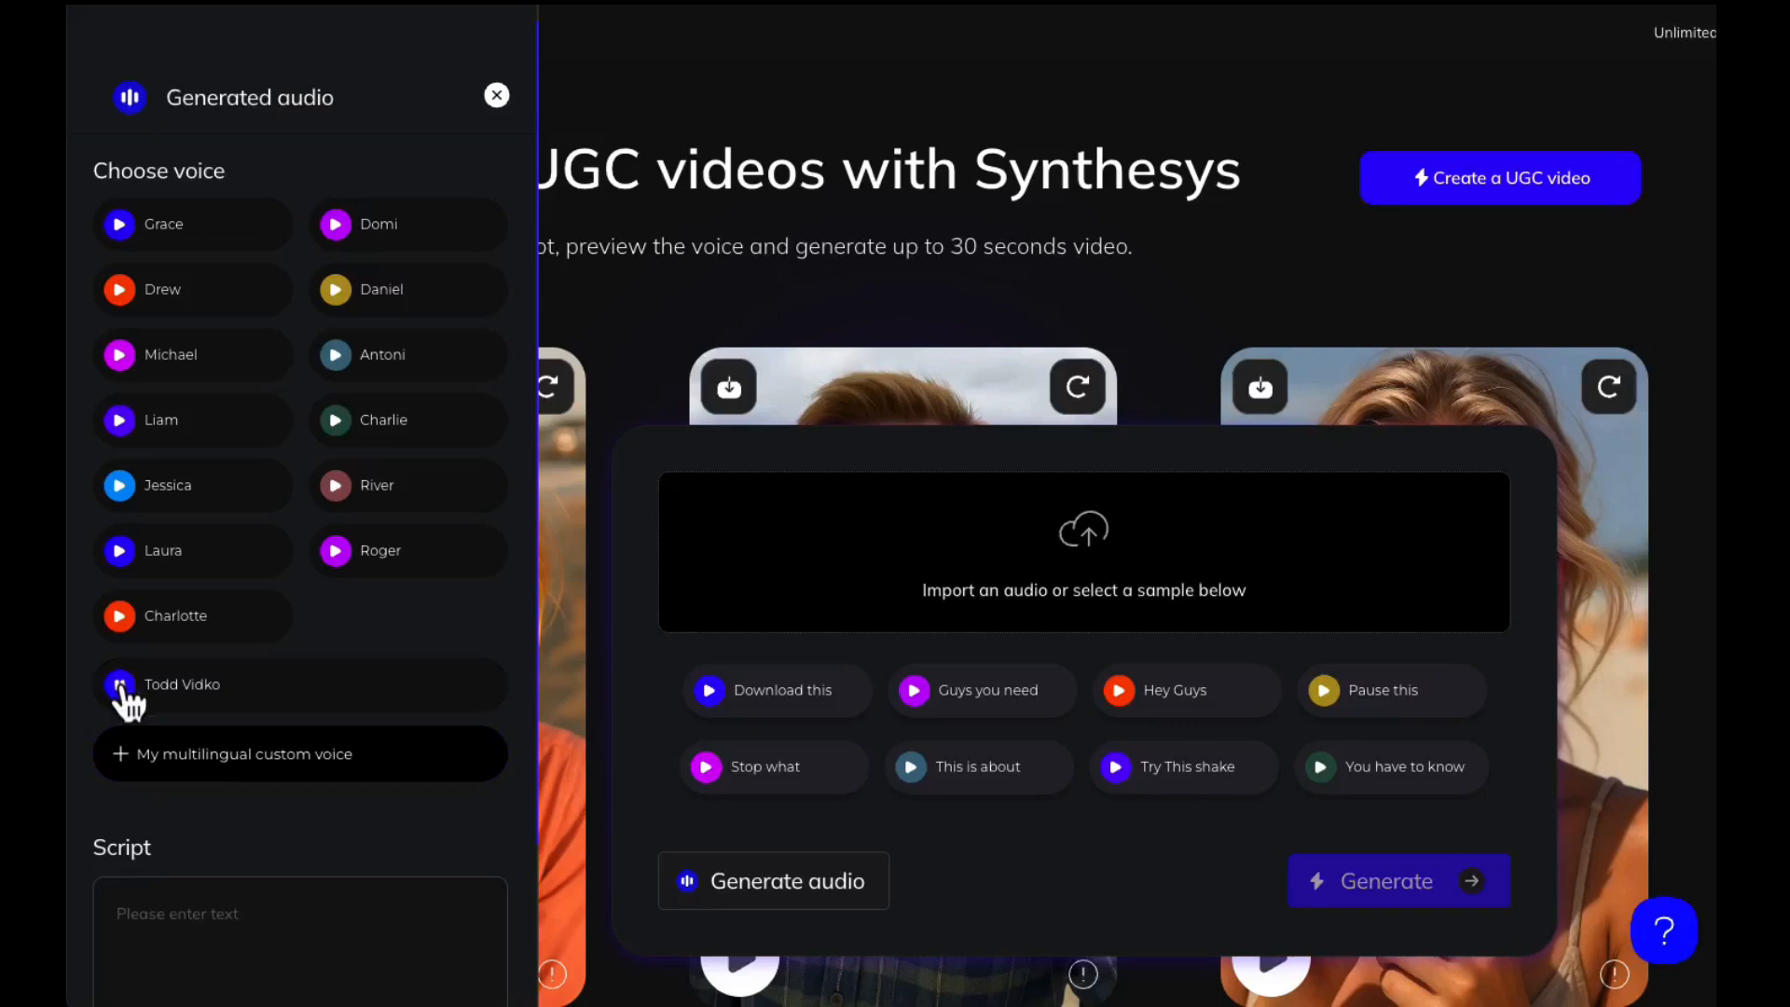
left_click(121, 688)
left_click(184, 508)
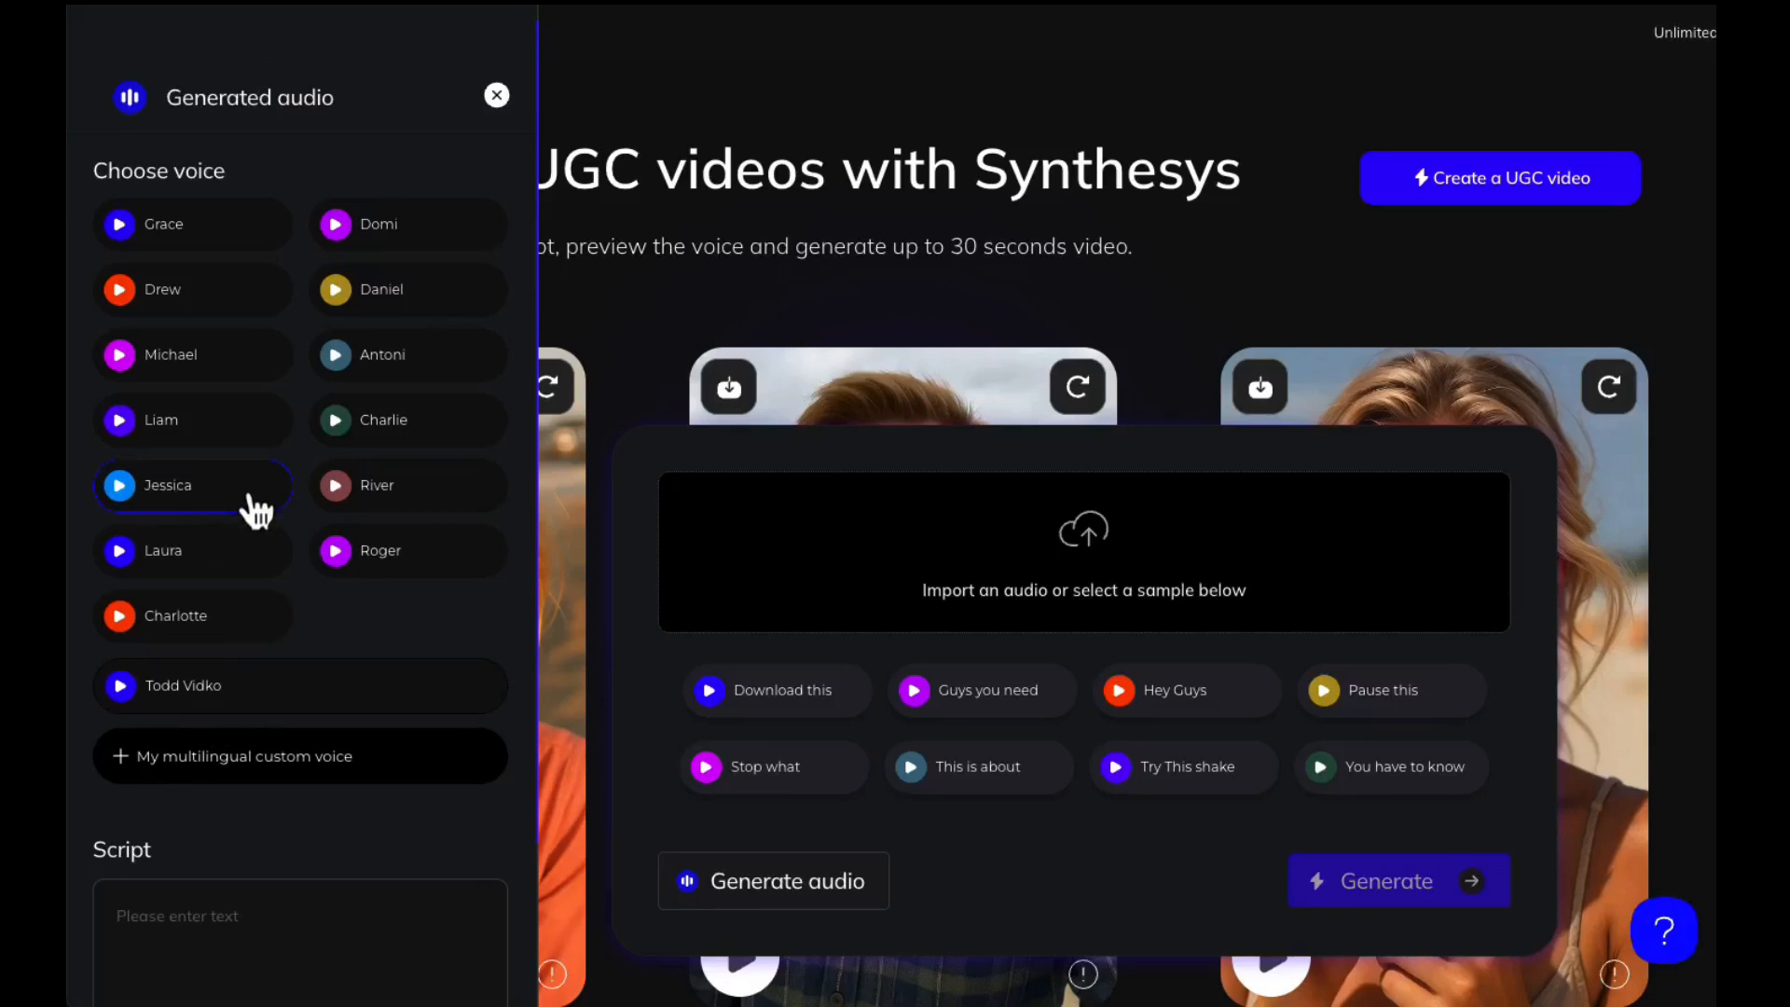
Begin the voice script with a sentence giving the speaker's first name, ending "and I love to play Pickleball."
scroll(256, 508, "down", 2)
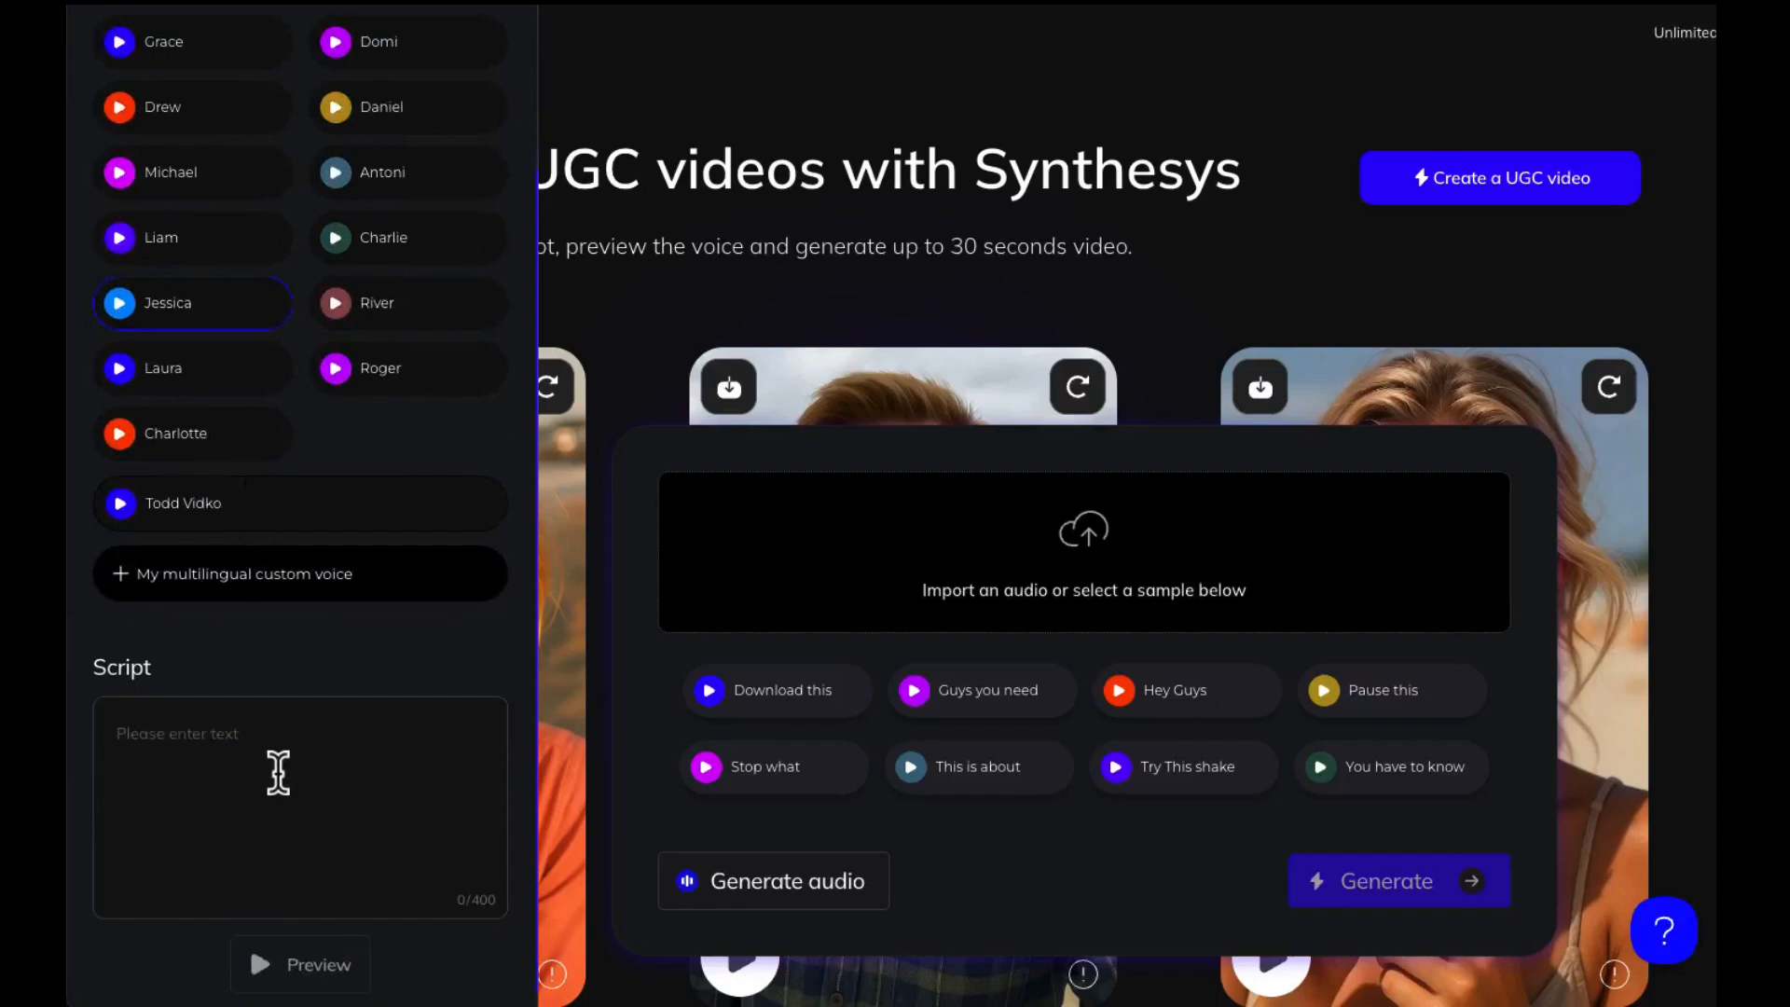
left_click(243, 738)
type("My name is ")
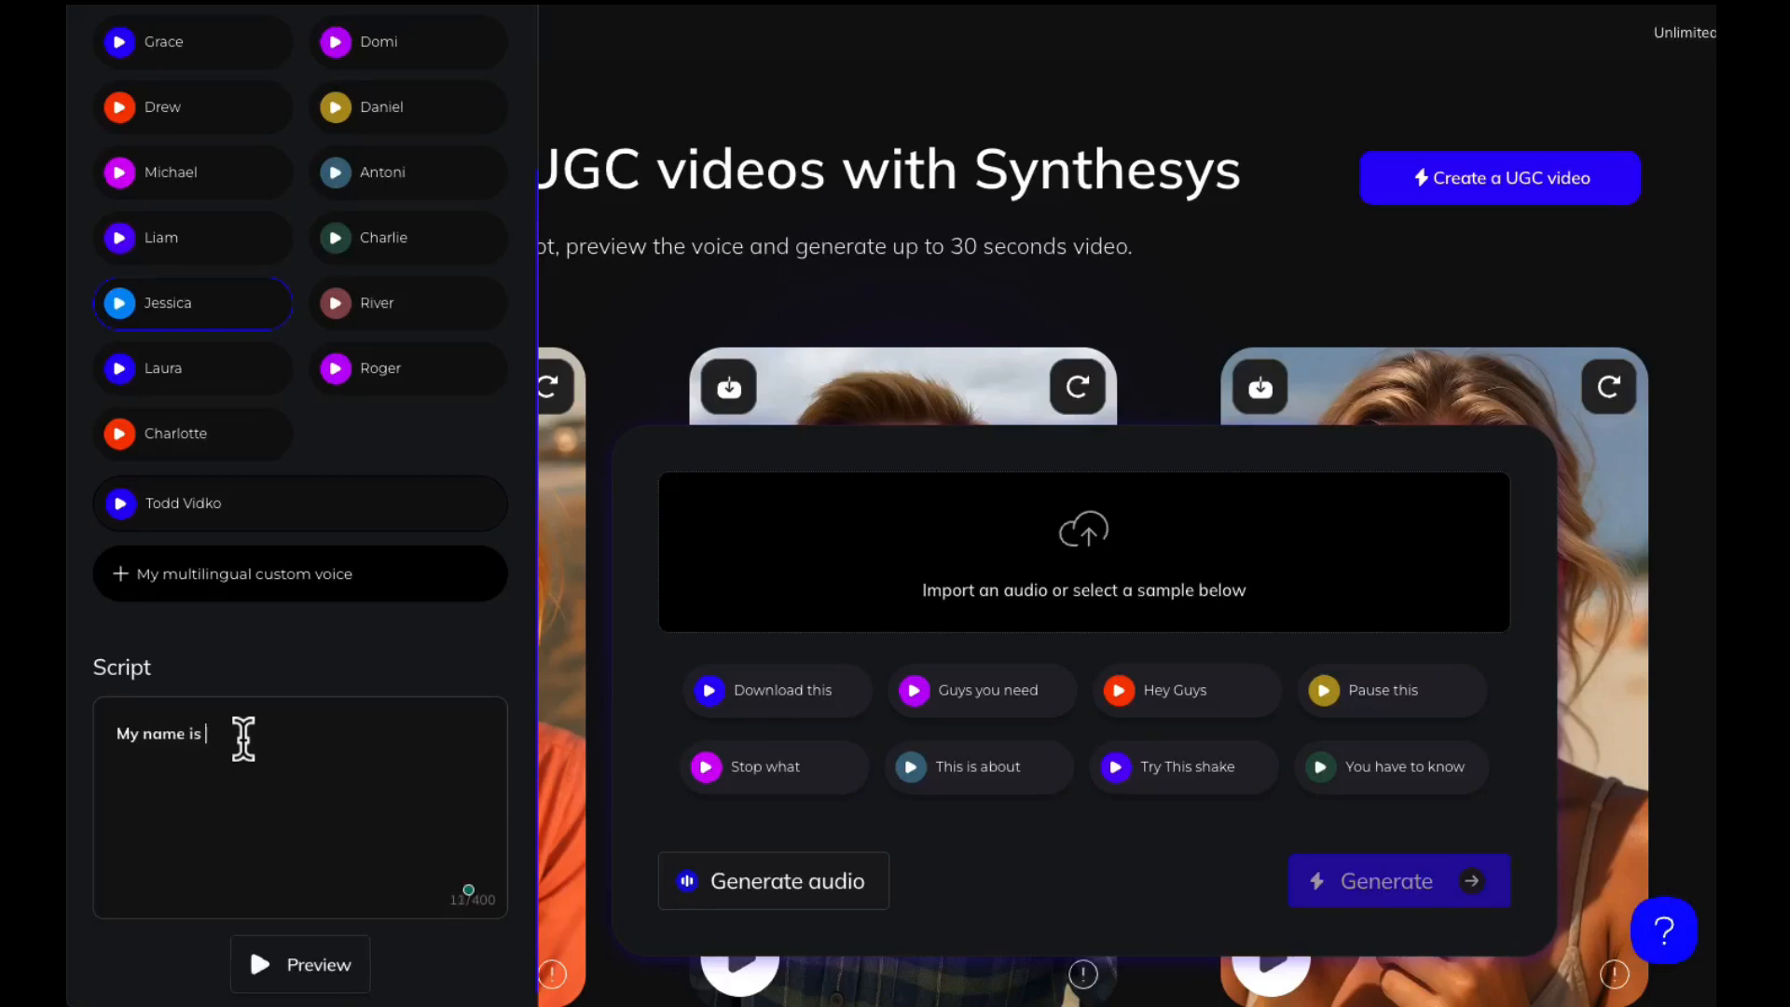
type("Audrey and I love to play Pickl")
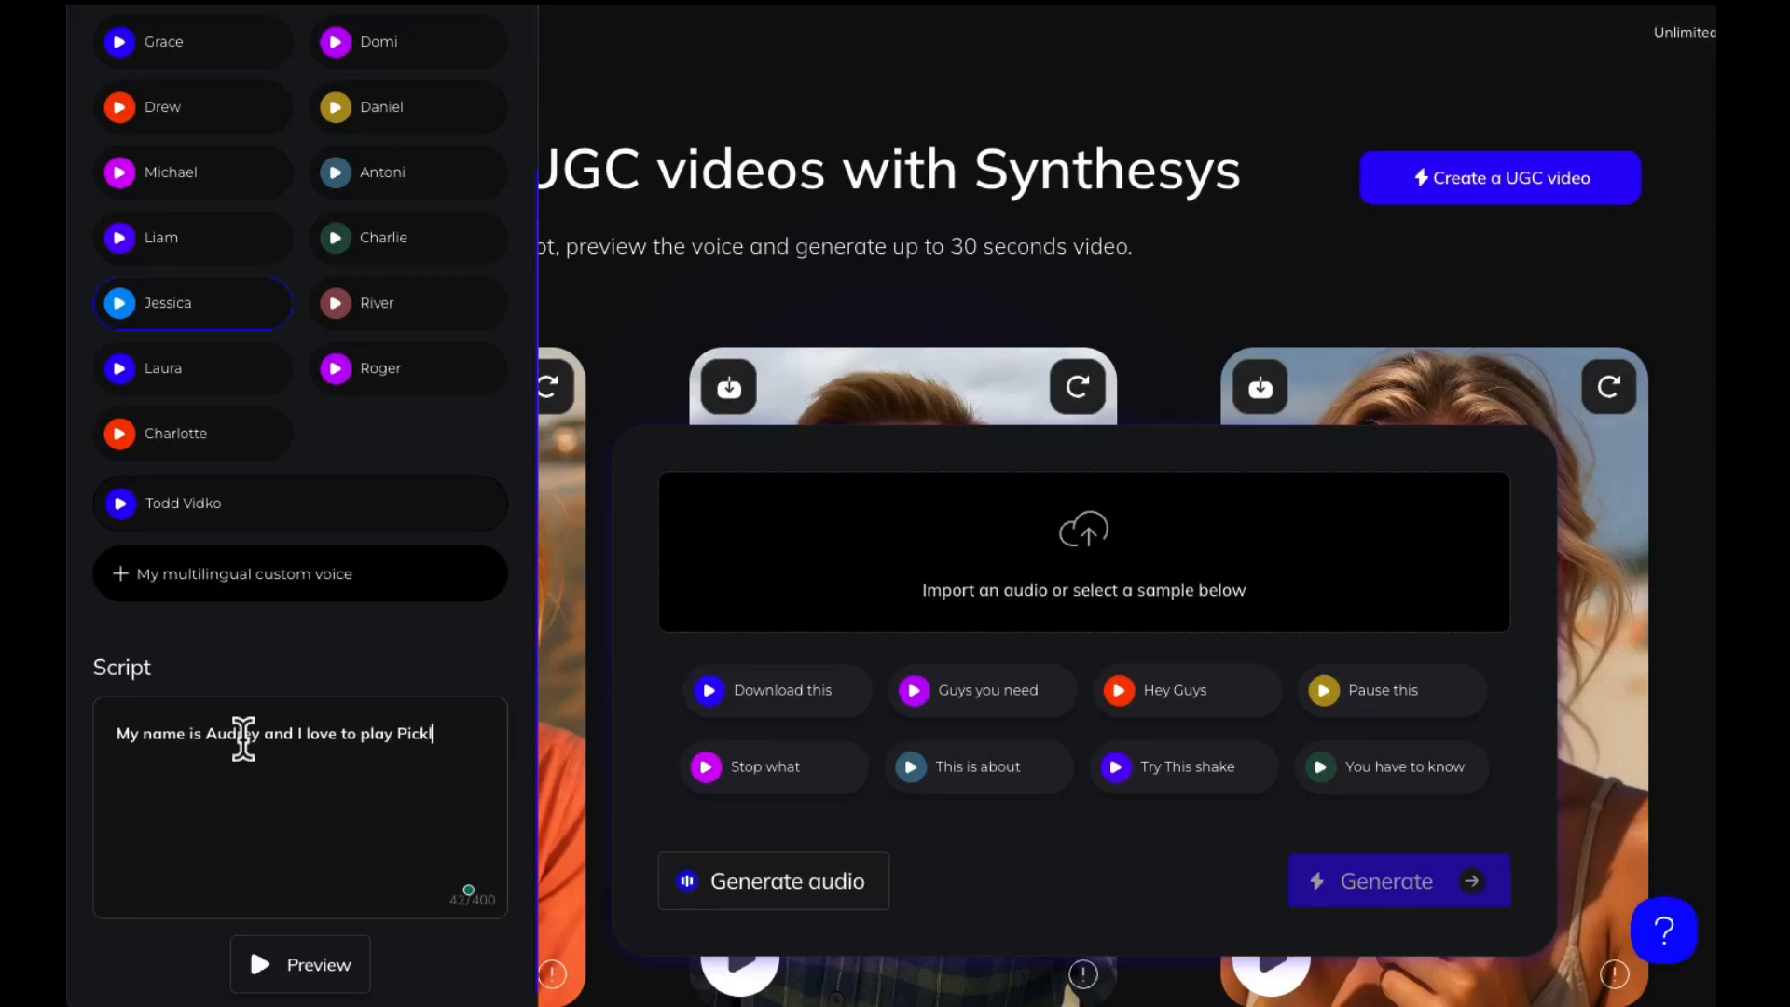
type("eball.")
Add a new script line reading "You have been following my channel, and I really want you to consider buying this water bottle"
key("Return")
type("You have been follow")
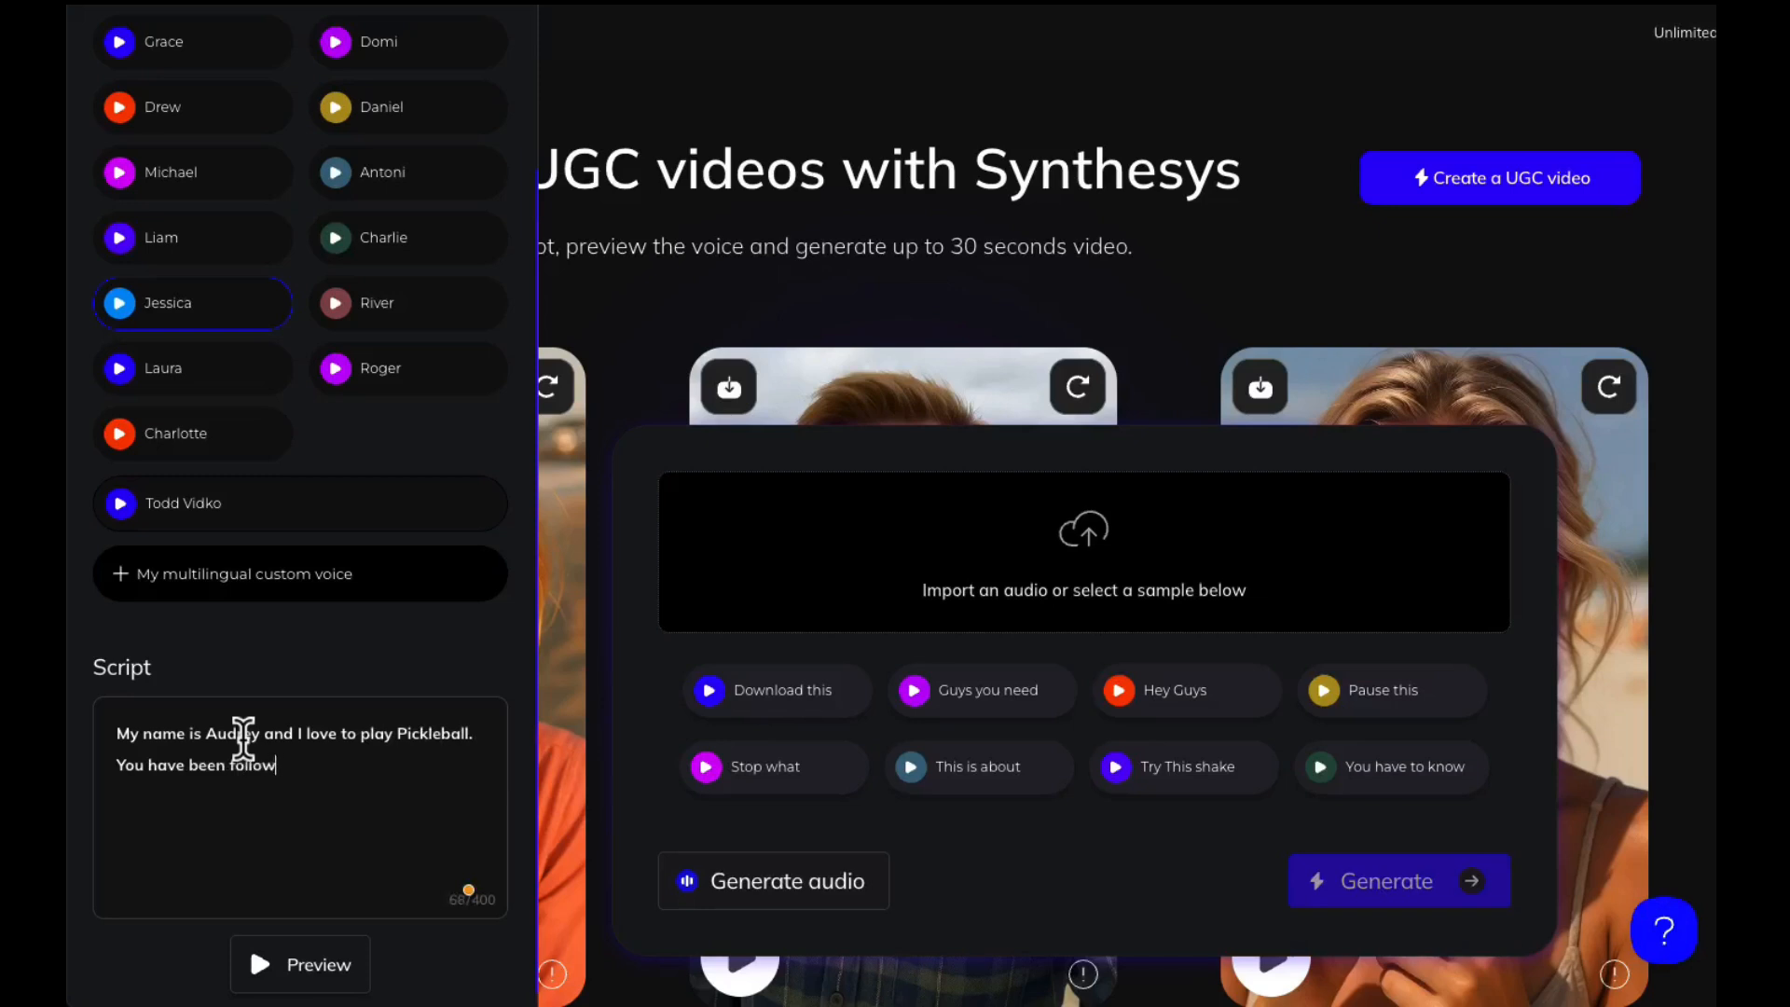
type("ing my channel, and I really want y")
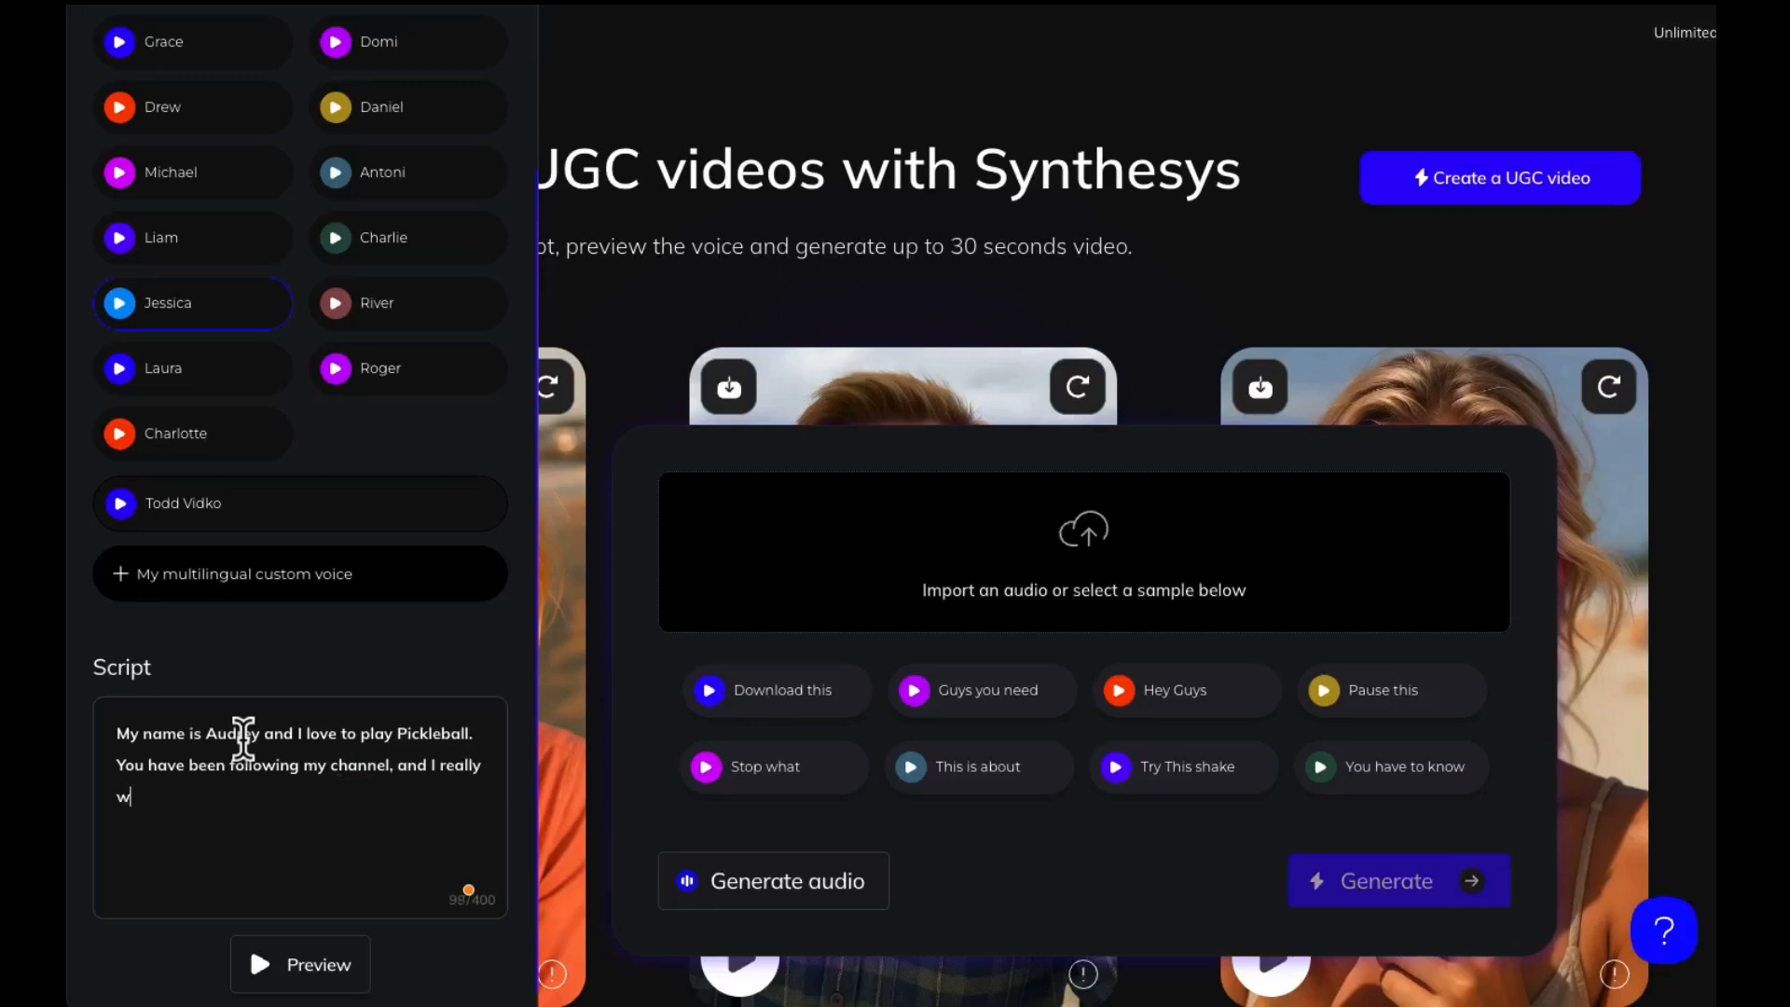
type("ou to consider buy")
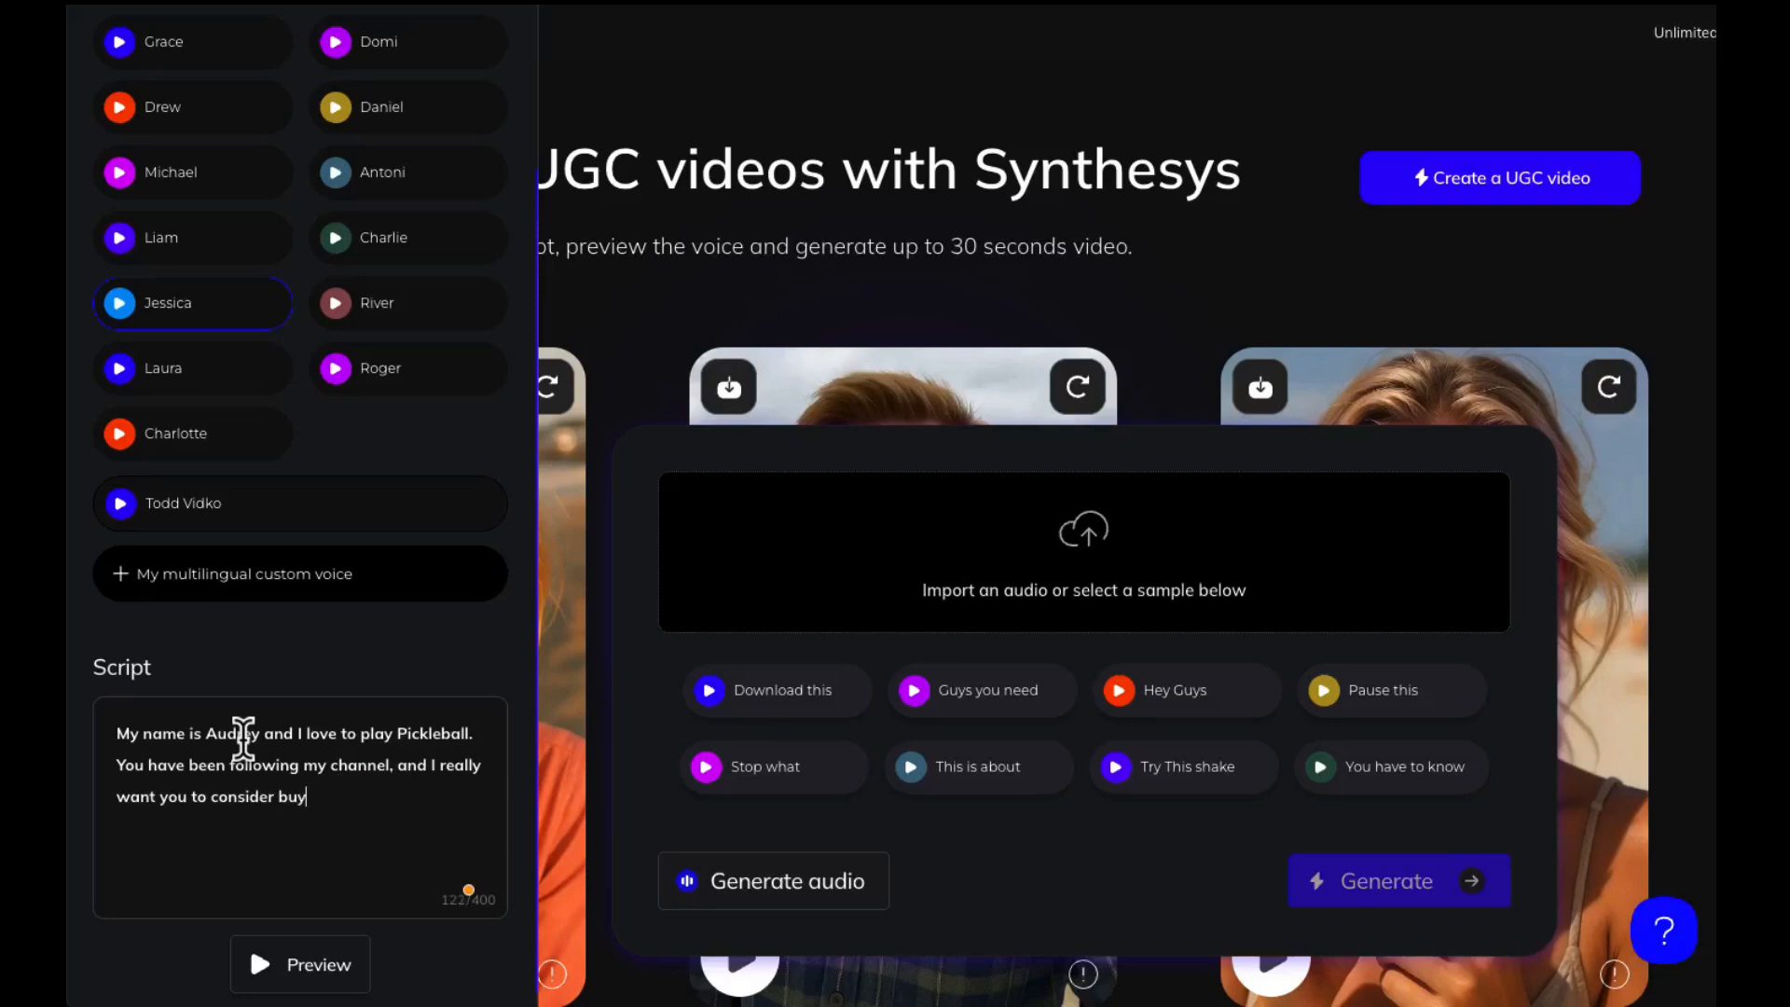
type("ing this water bo")
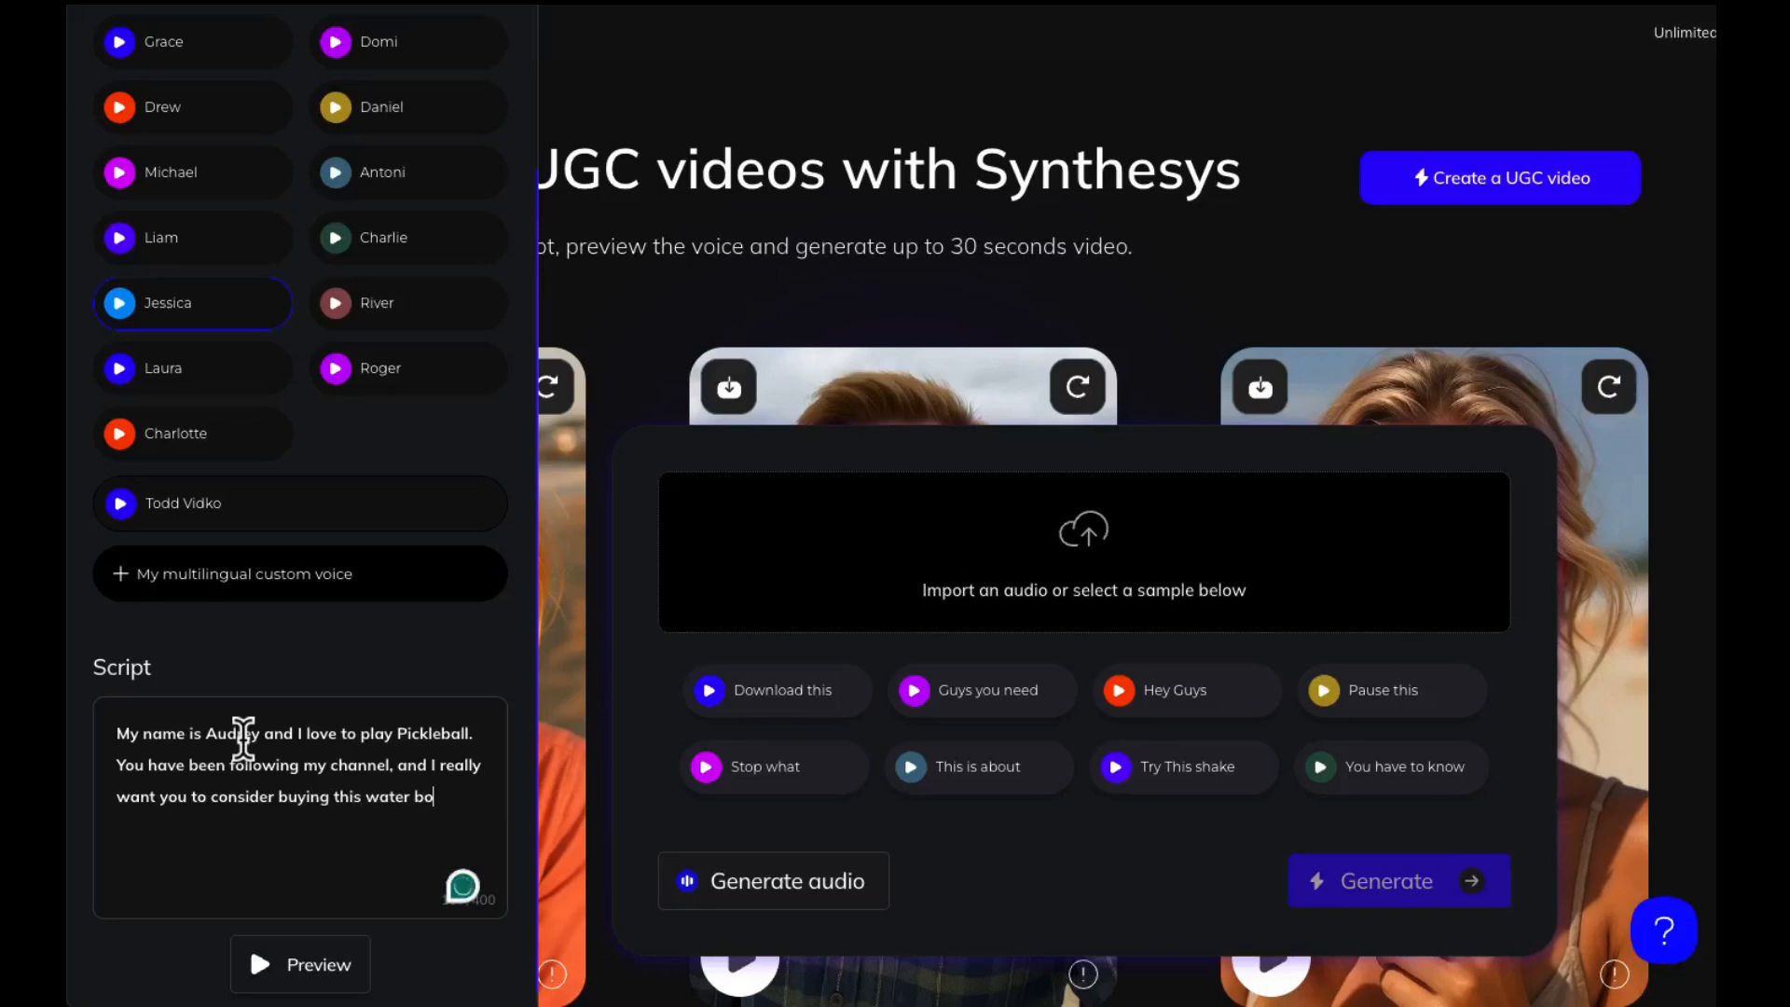
type("ttle because it has ")
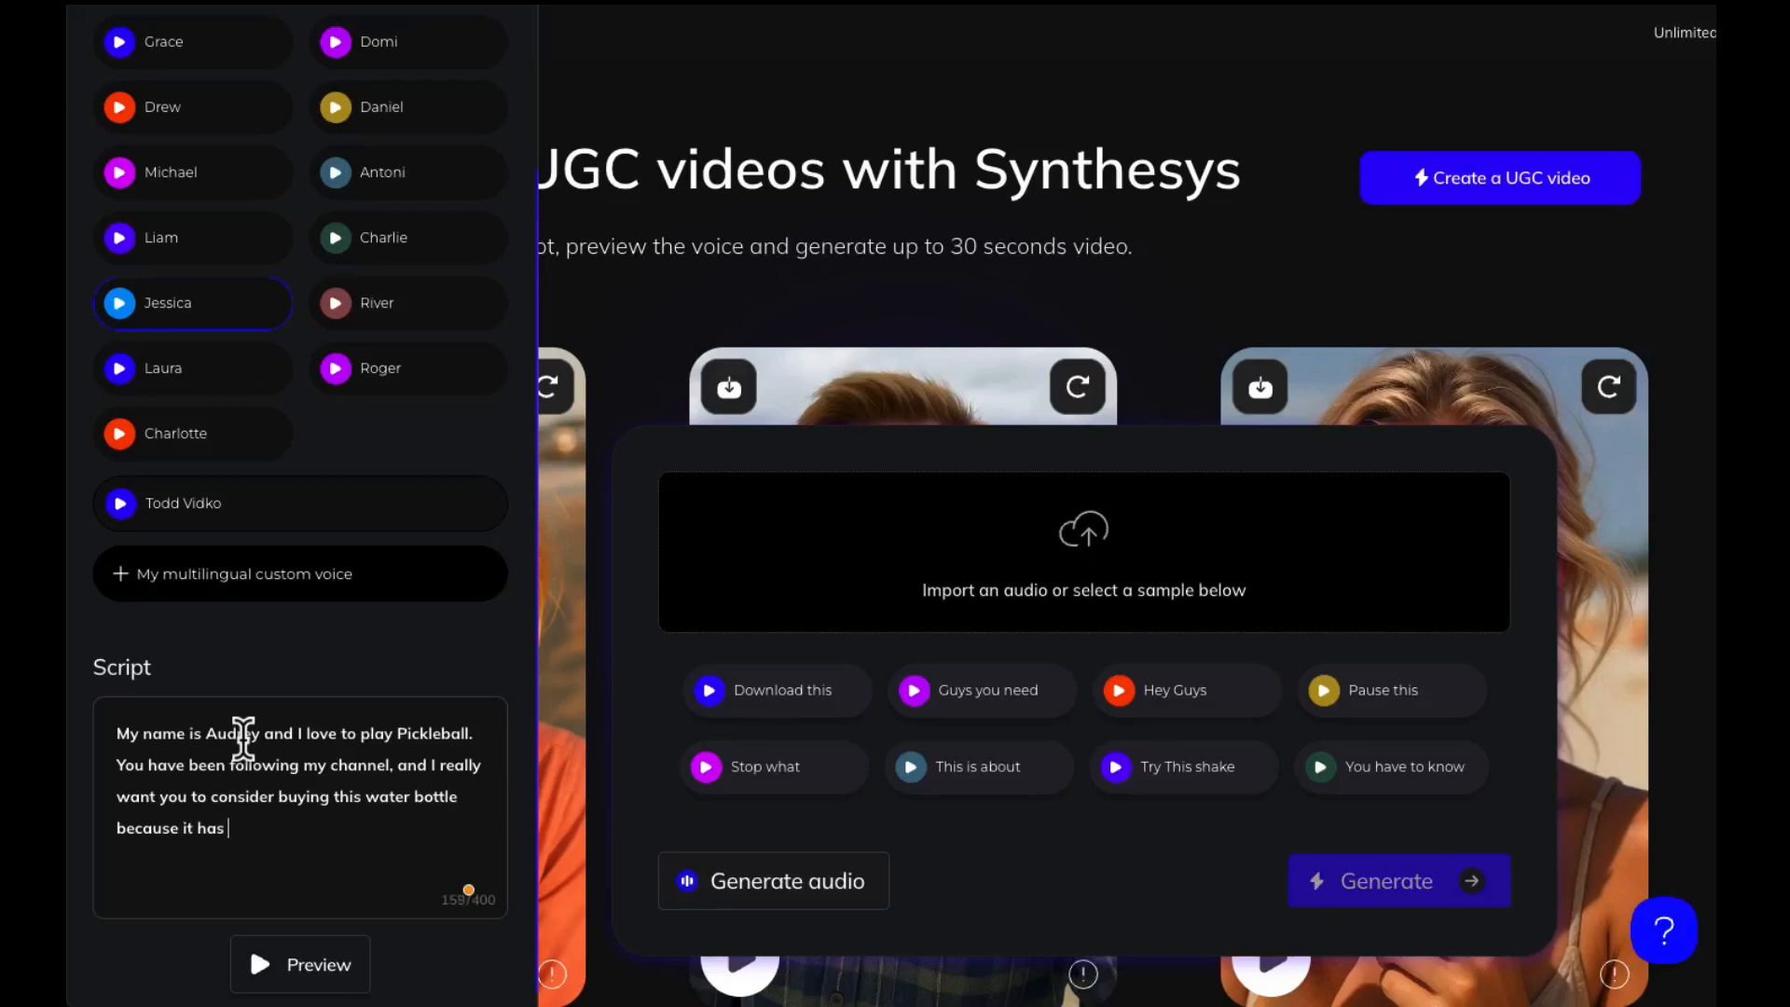
type("a clever Pickelleball theme to it. ")
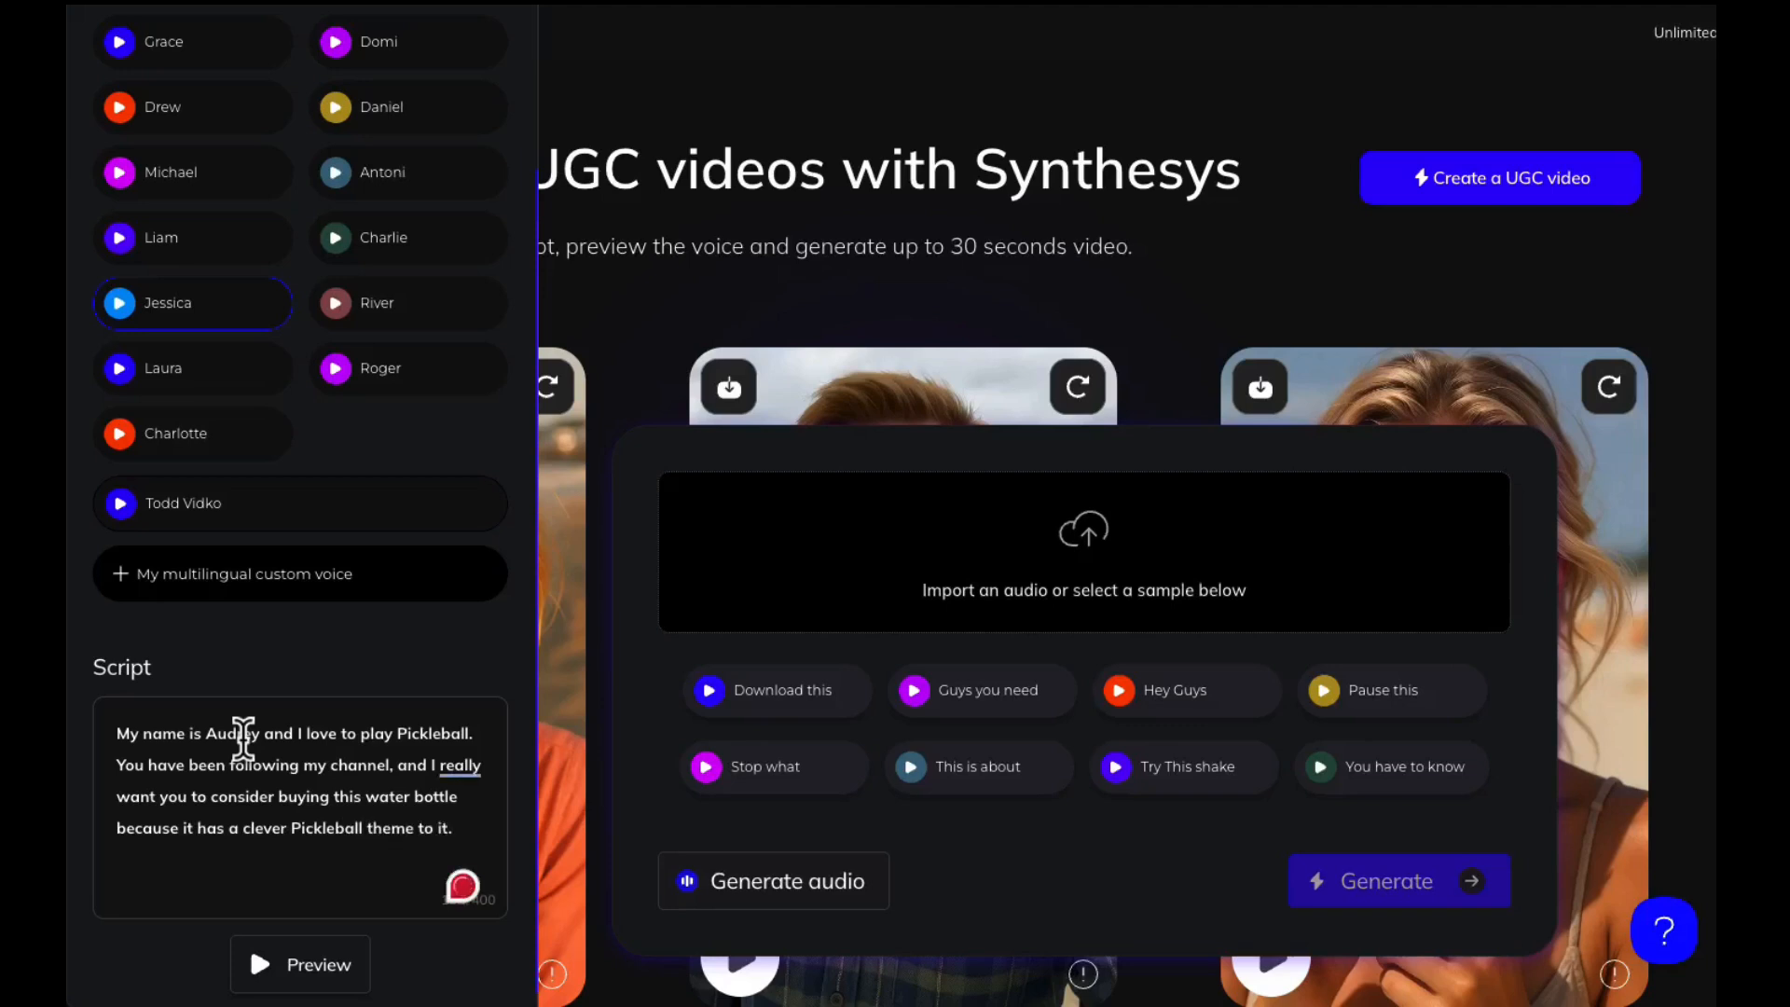
type("I")
type("t is fantastic")
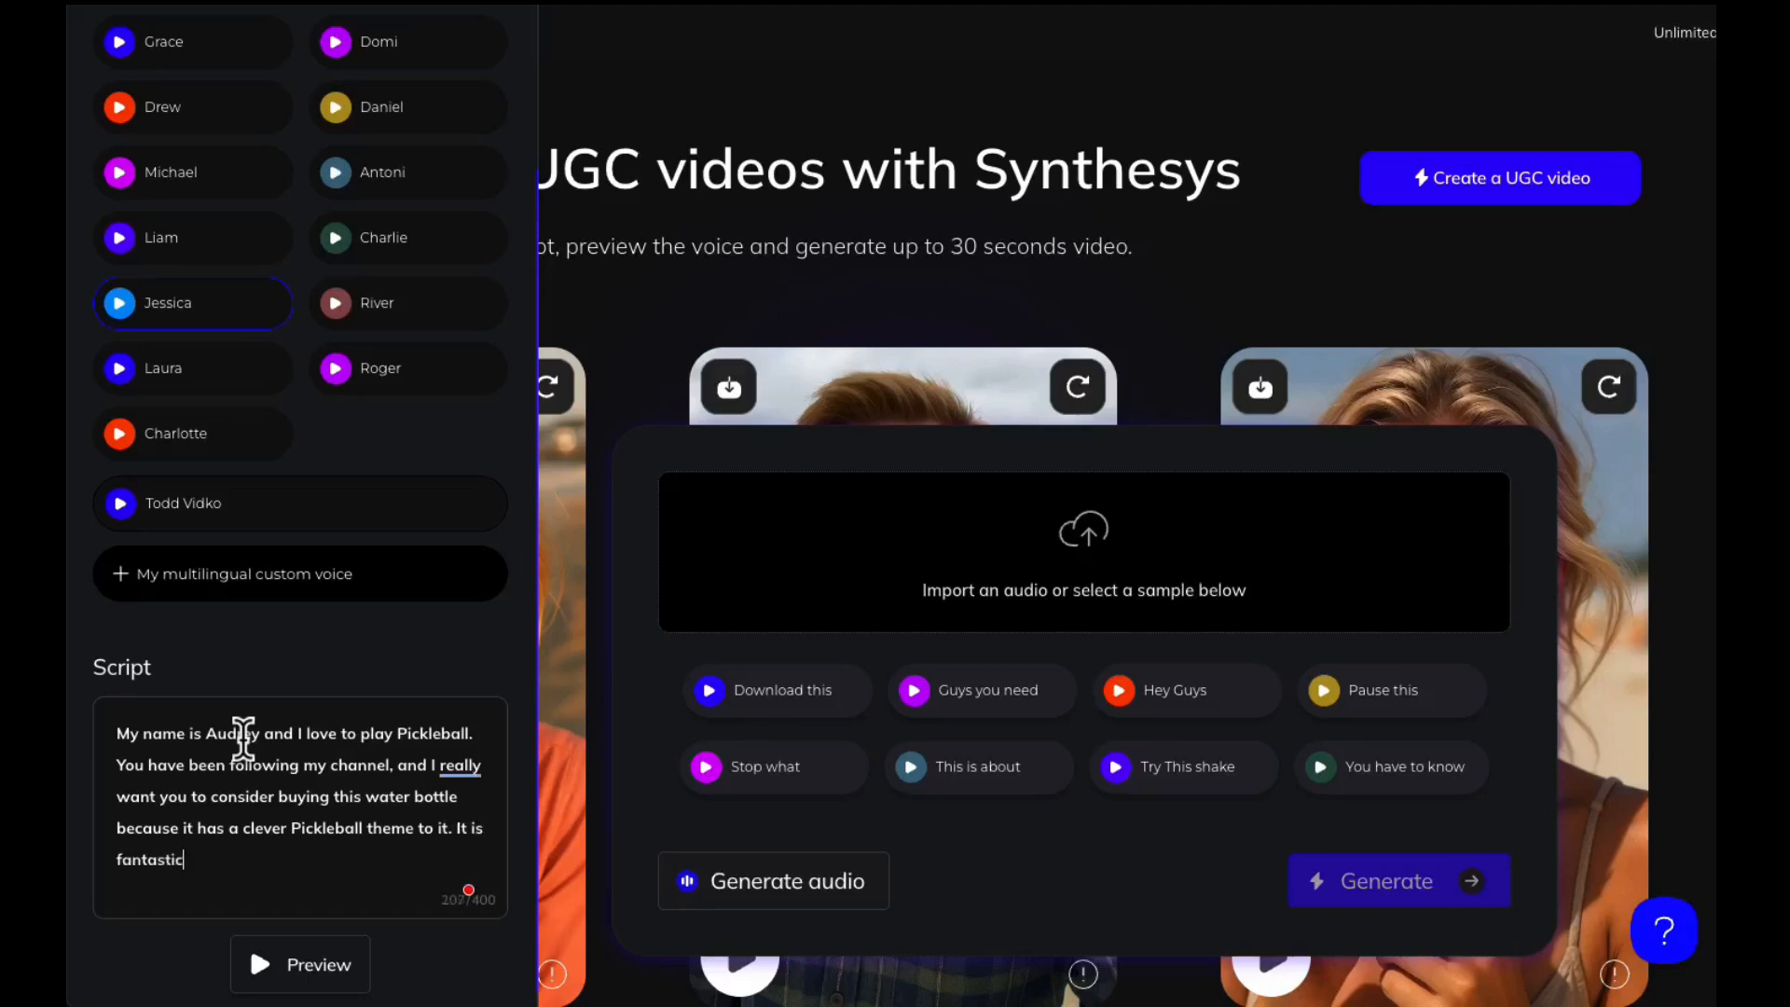
type(", get it from my store")
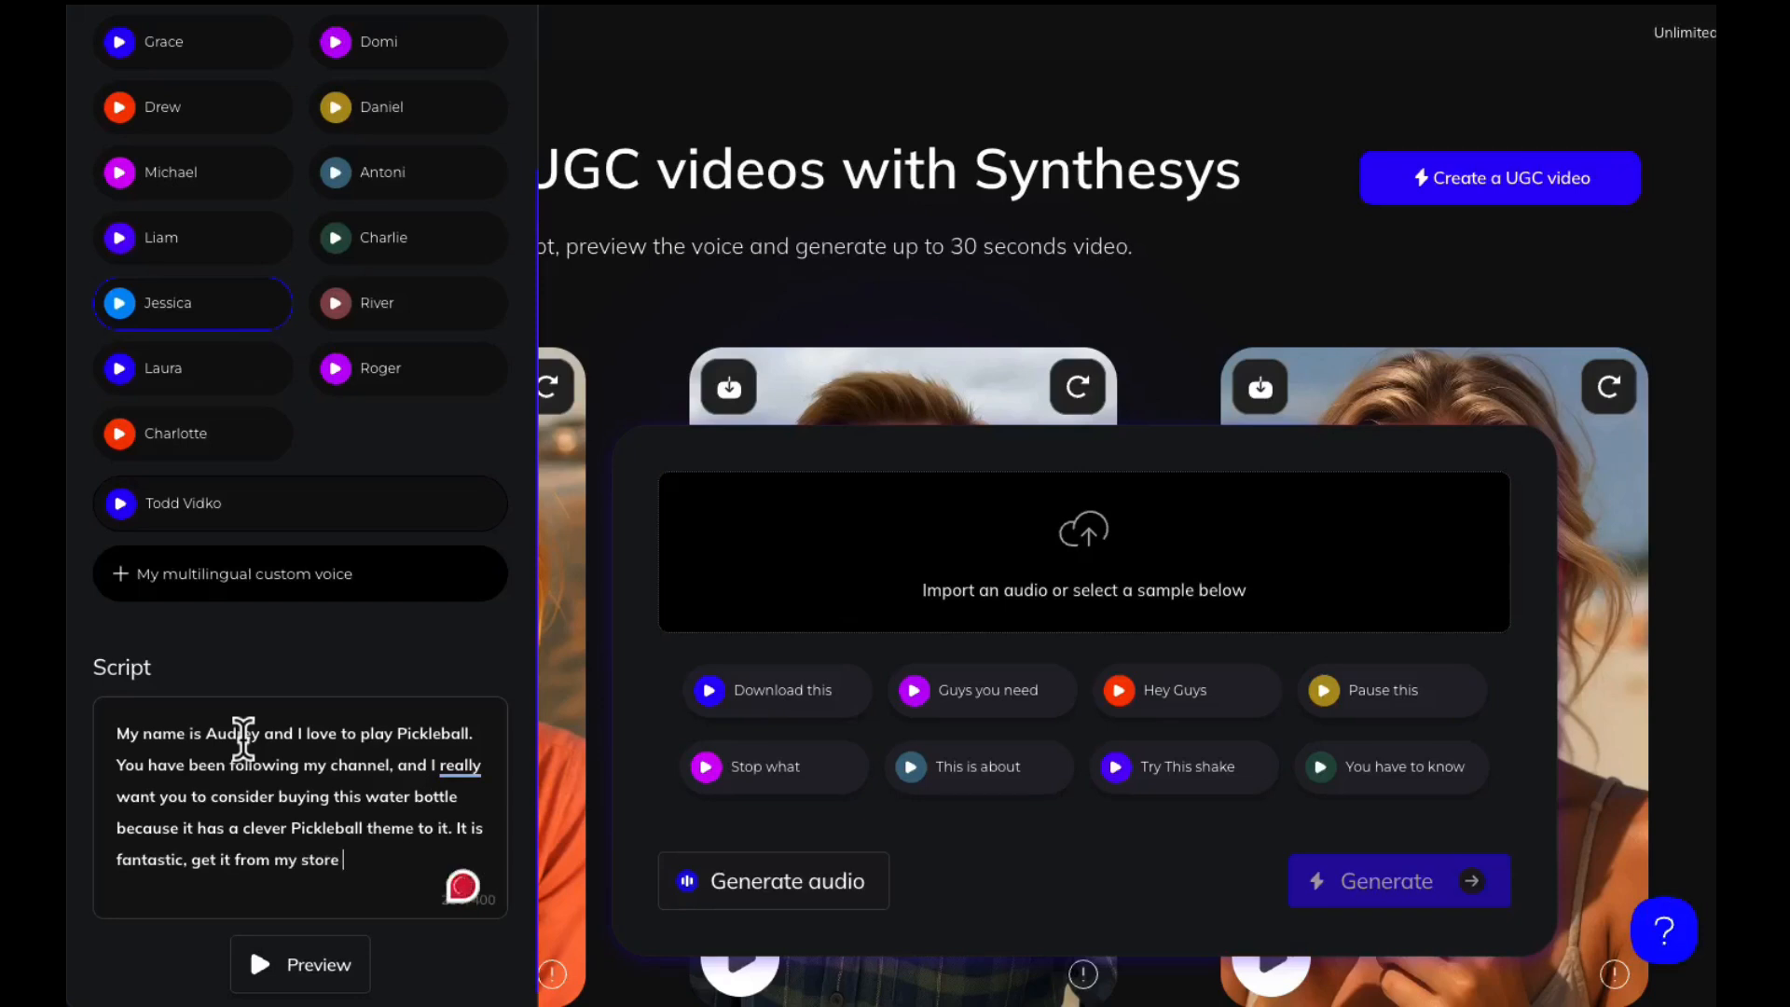
End the script with "It is fantastic, get it from my store at the link in my profile!" and preview the generated audio
type("at the link in my pro")
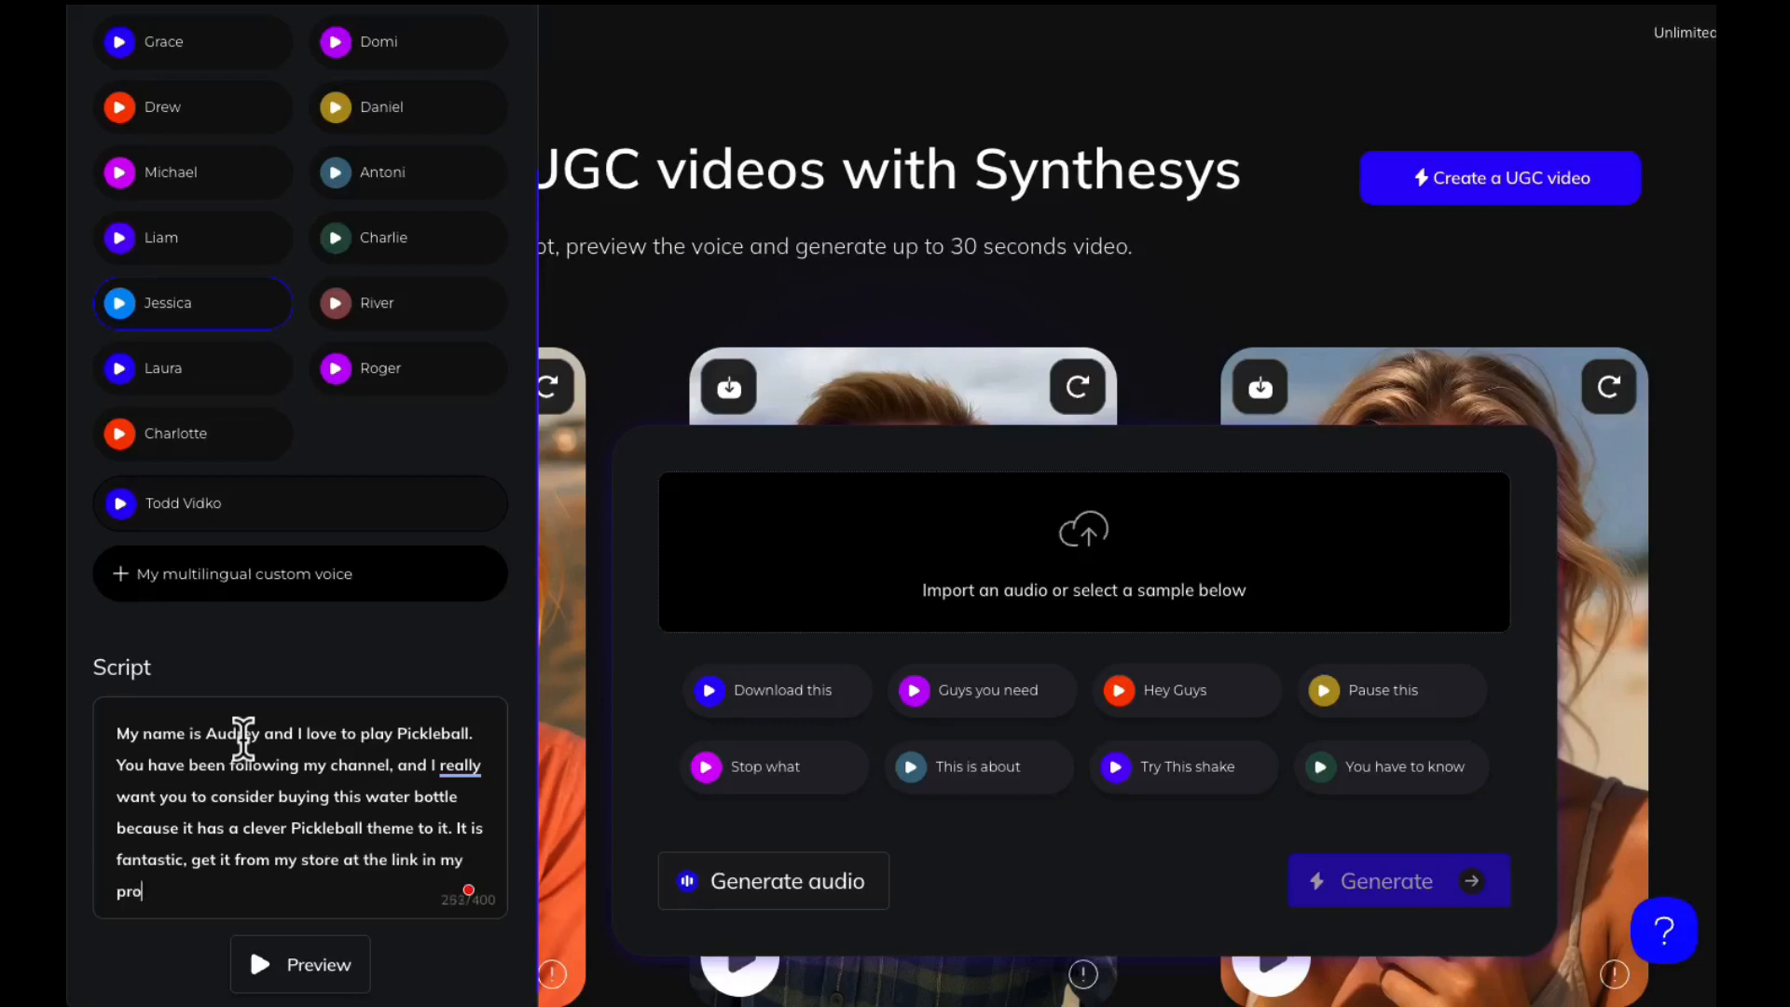
type("file!")
left_click(310, 969)
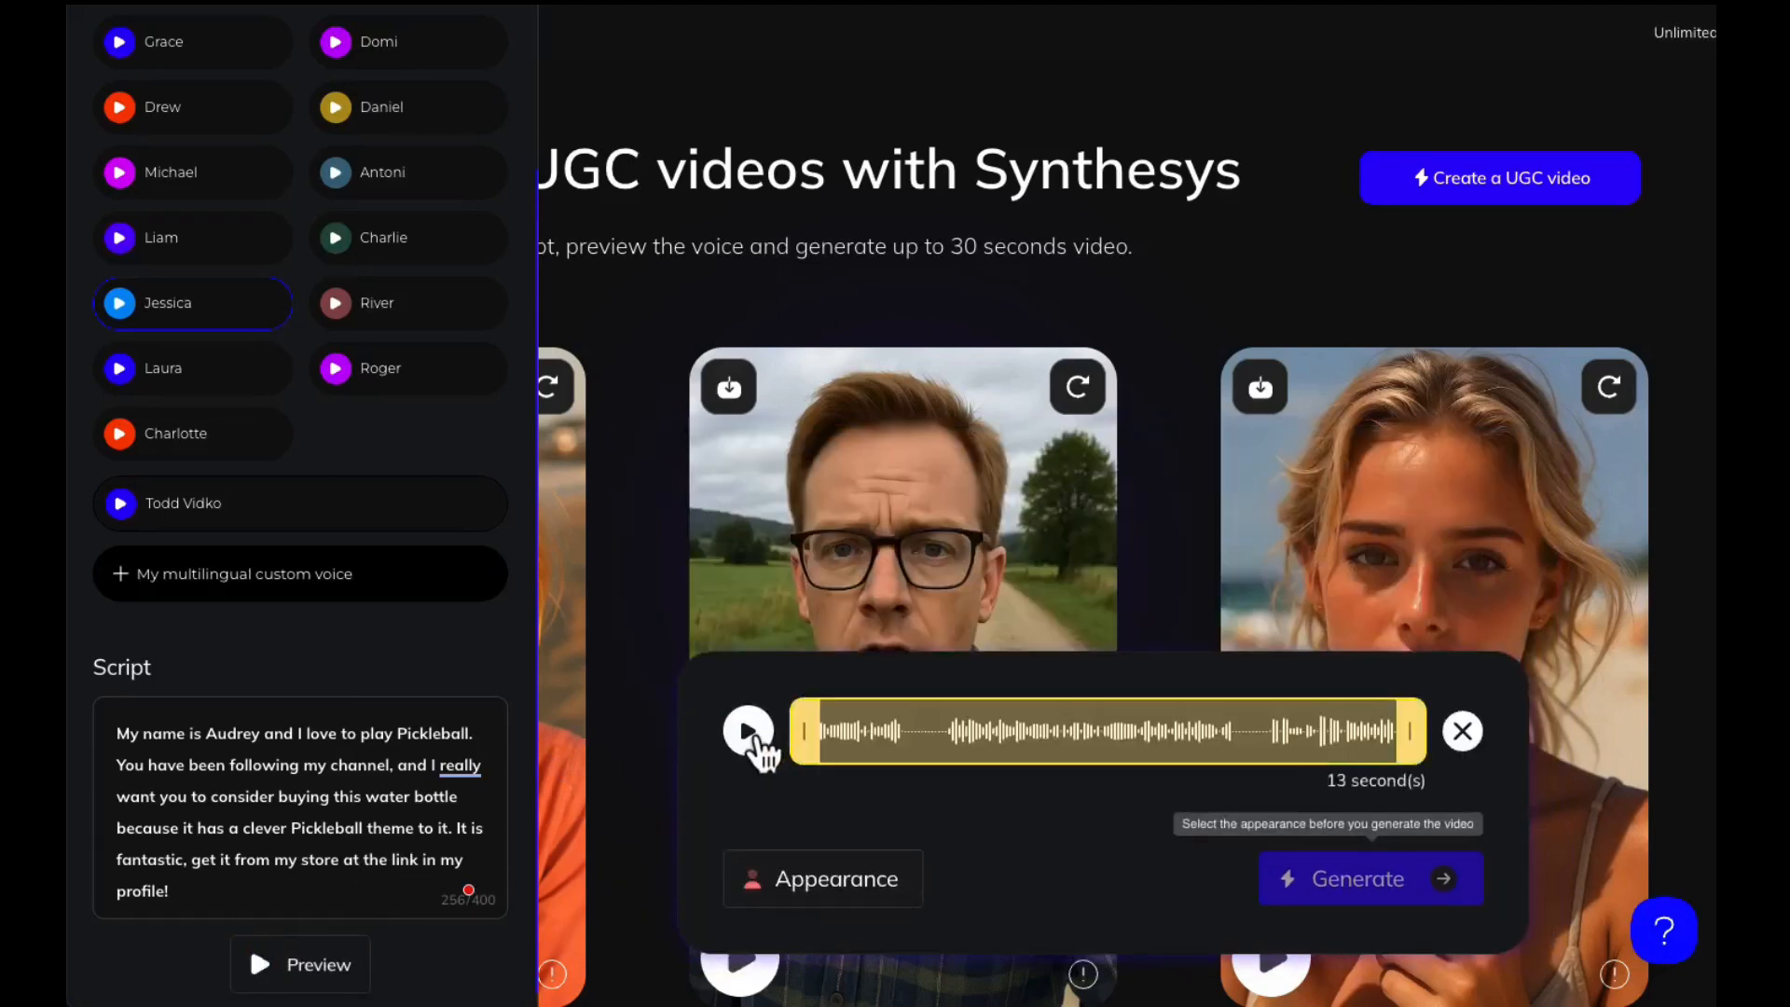
left_click(749, 731)
Set up the video's appearance, beginning the custom female actor's description with "A young woman, 25 years old"
left_click(842, 898)
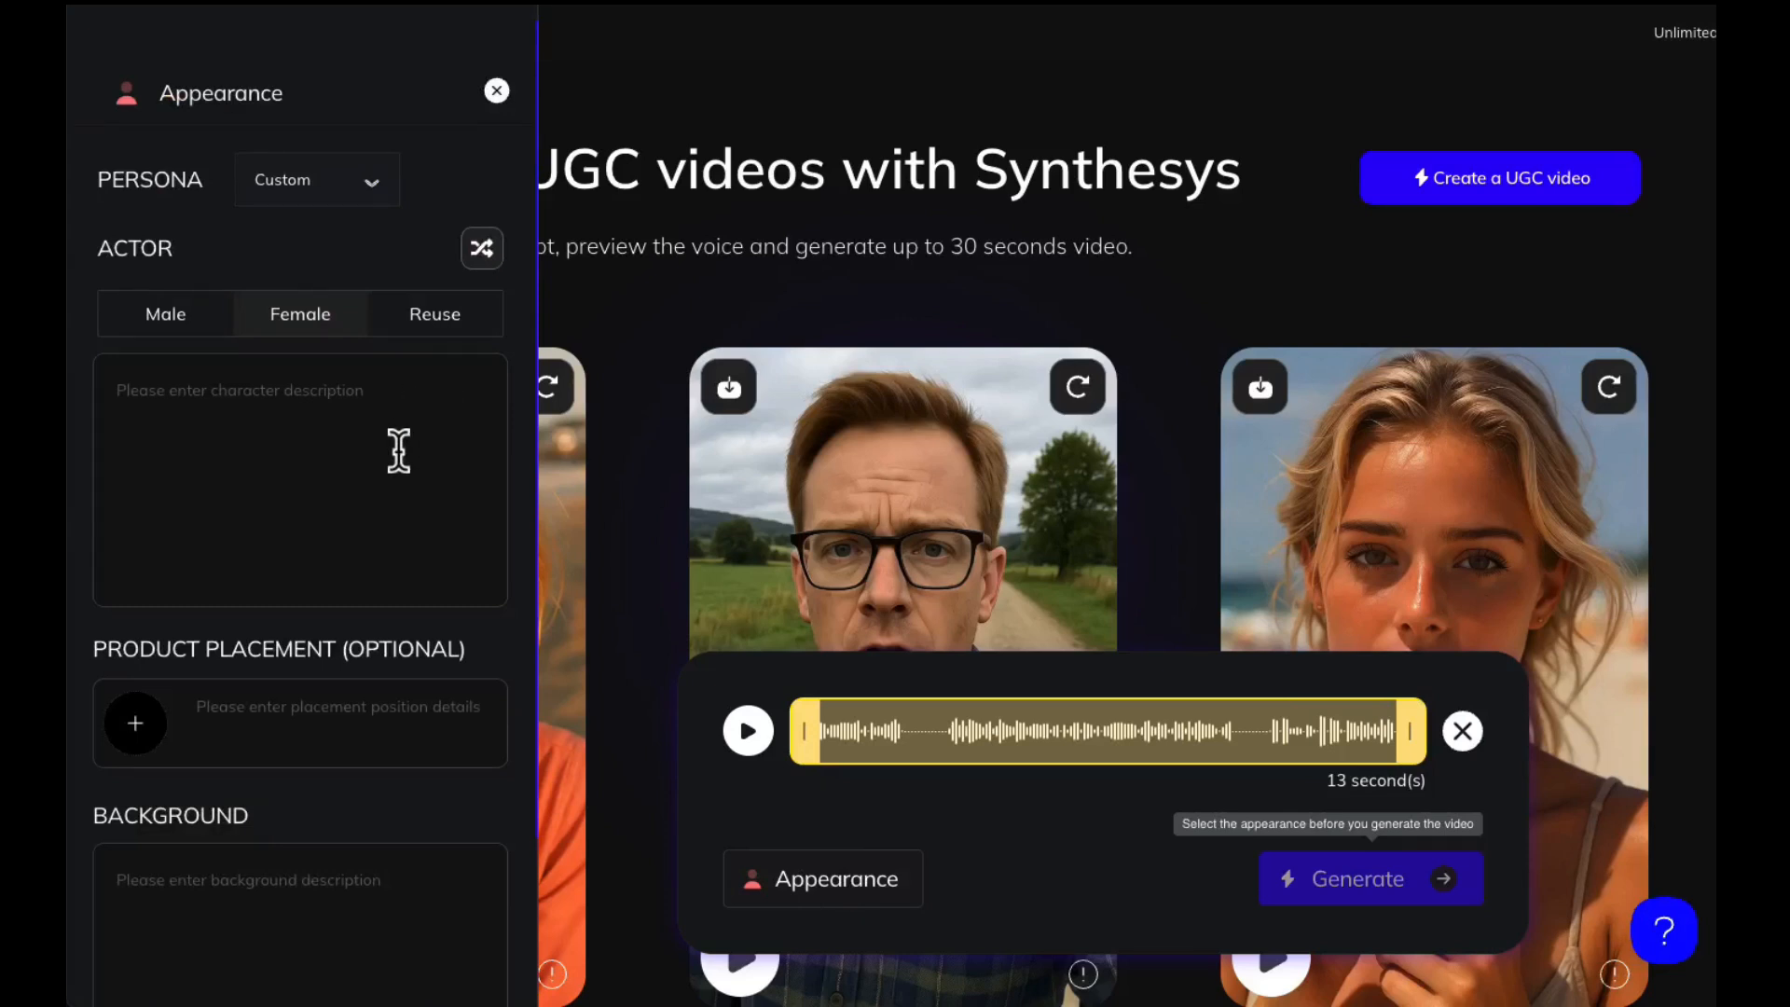
left_click(348, 393)
type("A")
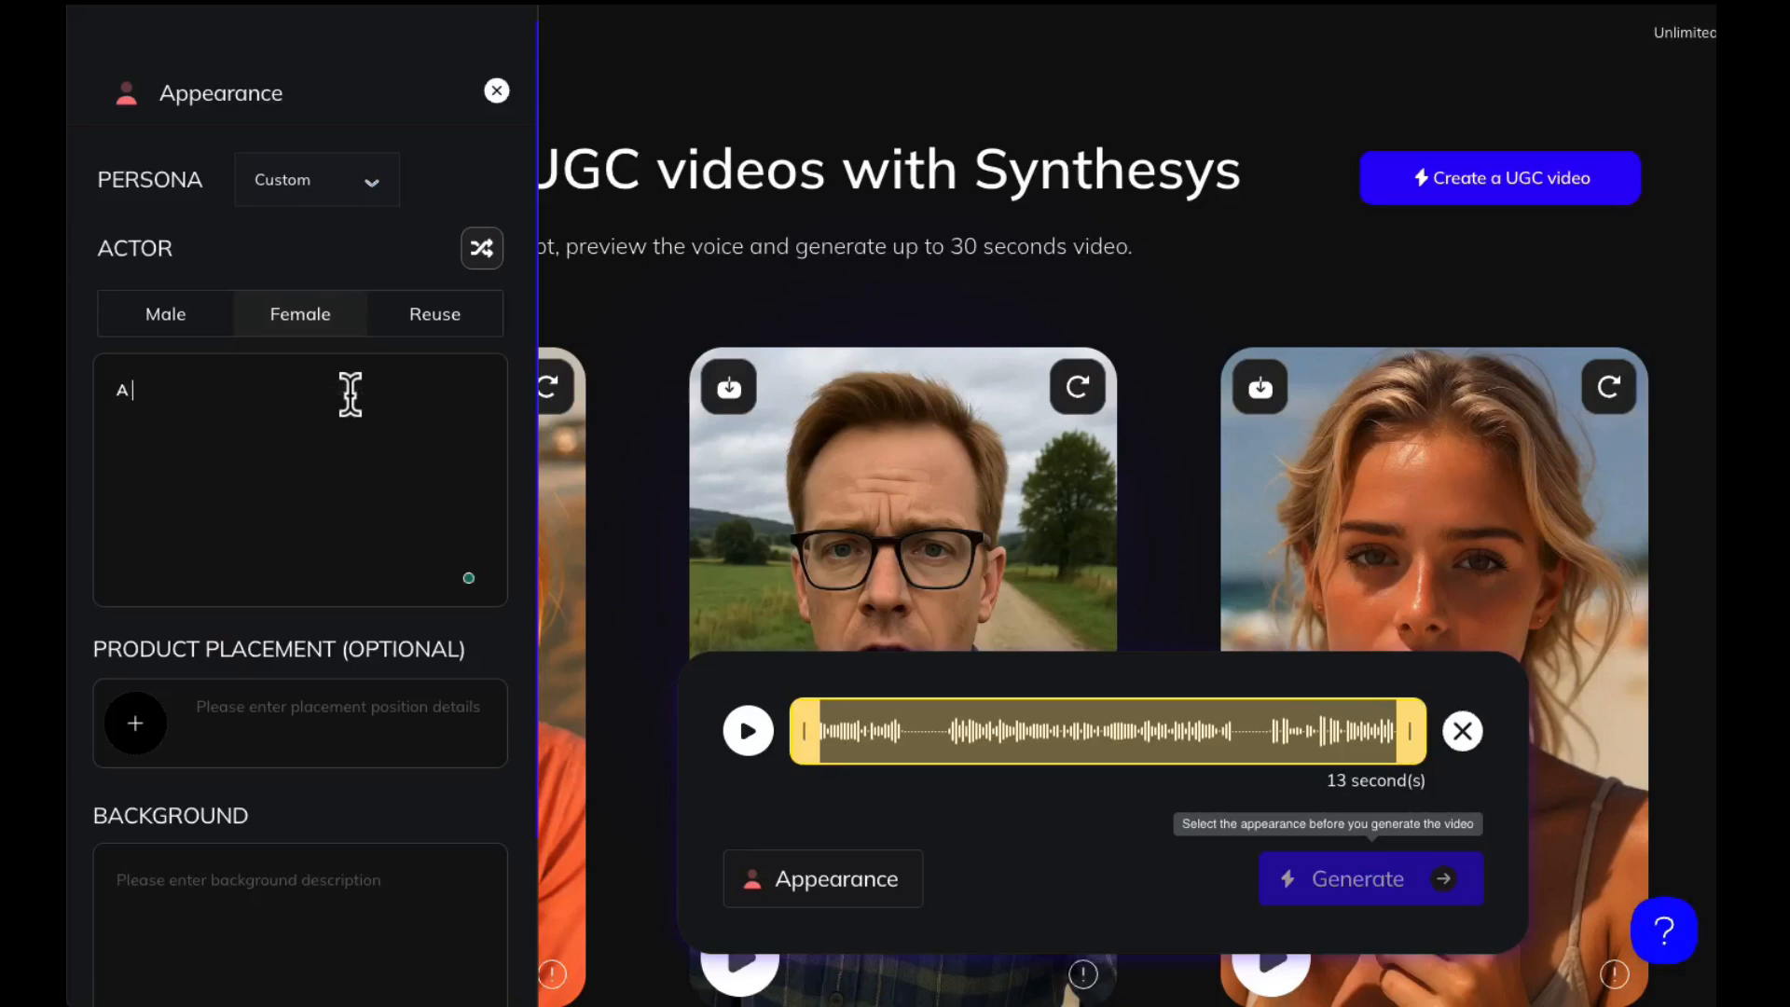
type(" young woman, 25 years old")
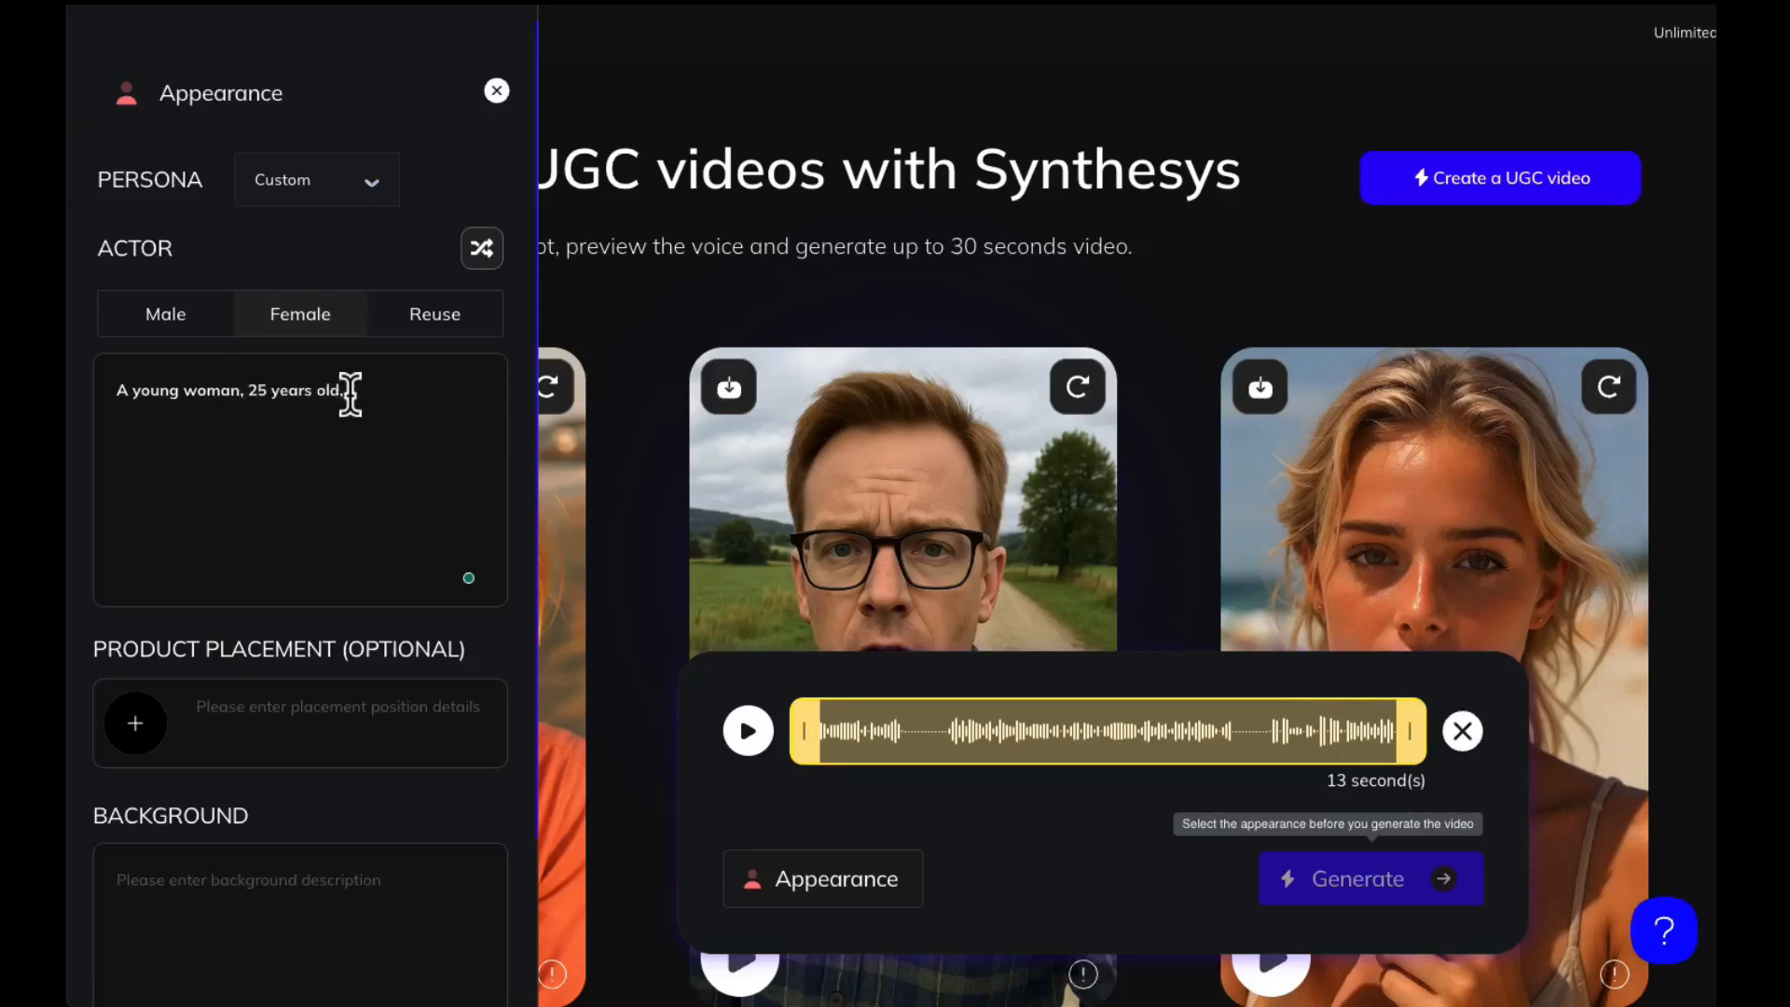
type(", wearing a visor and dressed ina")
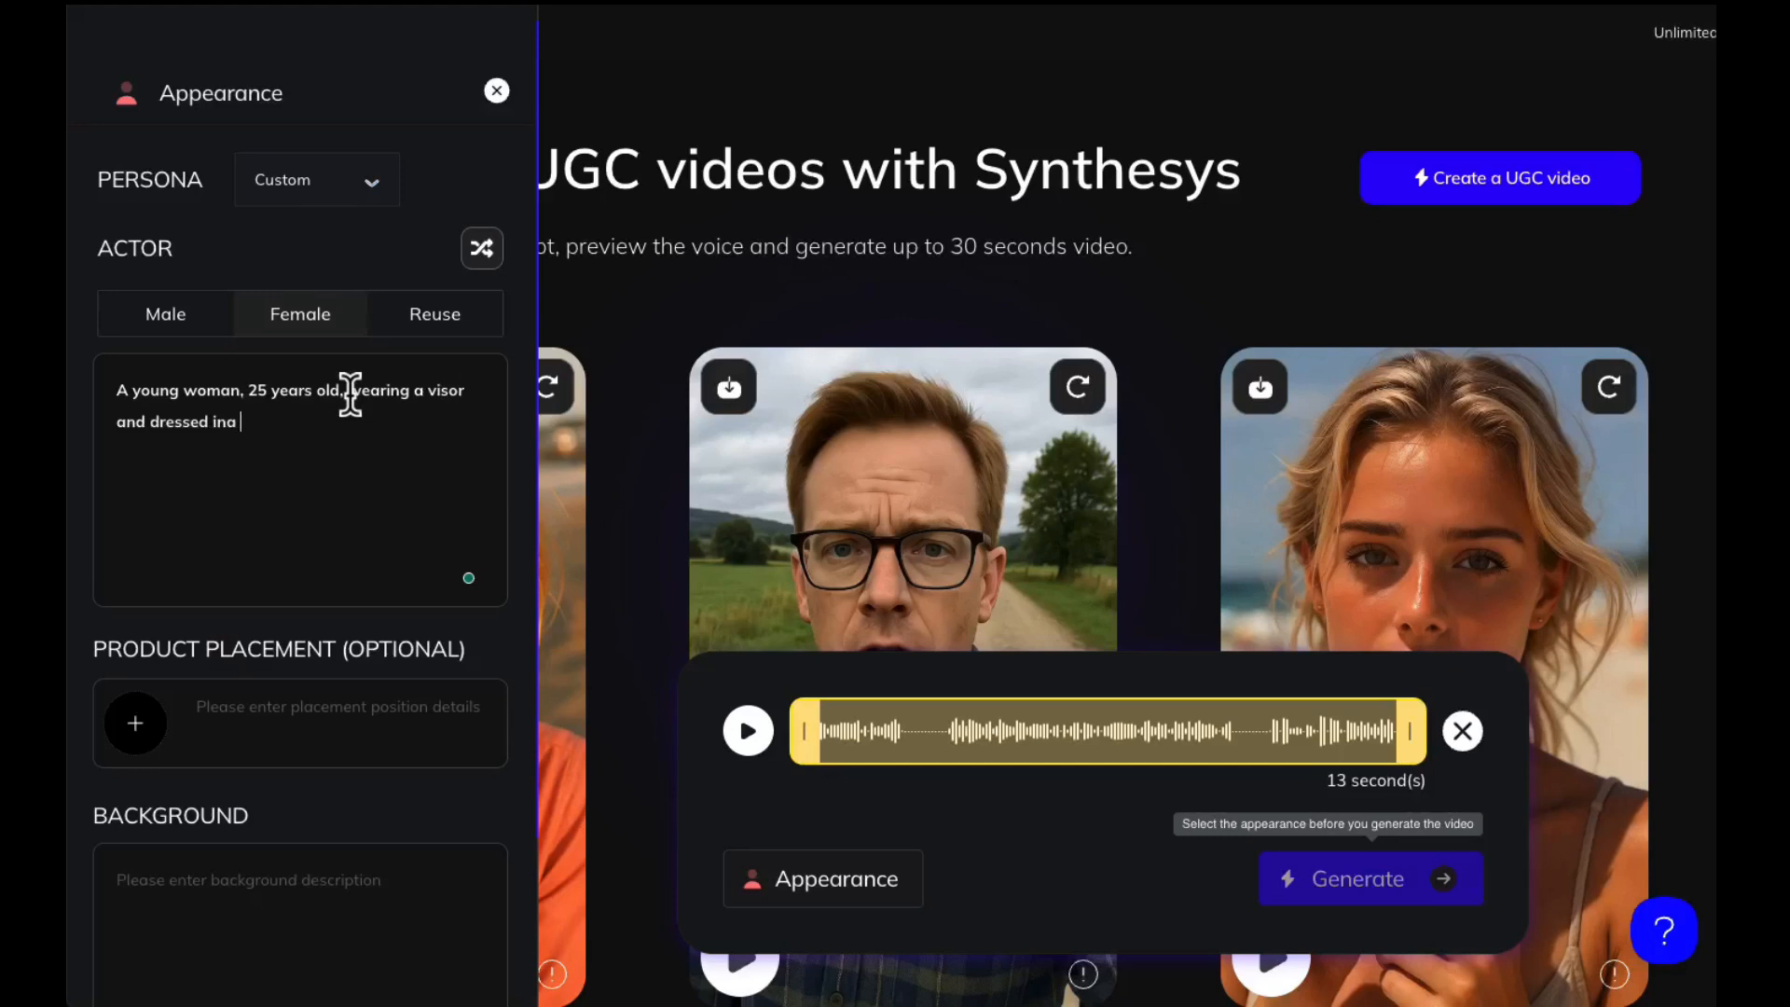
Continue the actor description with ", wearing a visor and dressed in a purple tshirt"
key("BackSpace")
type("a purple tshirt")
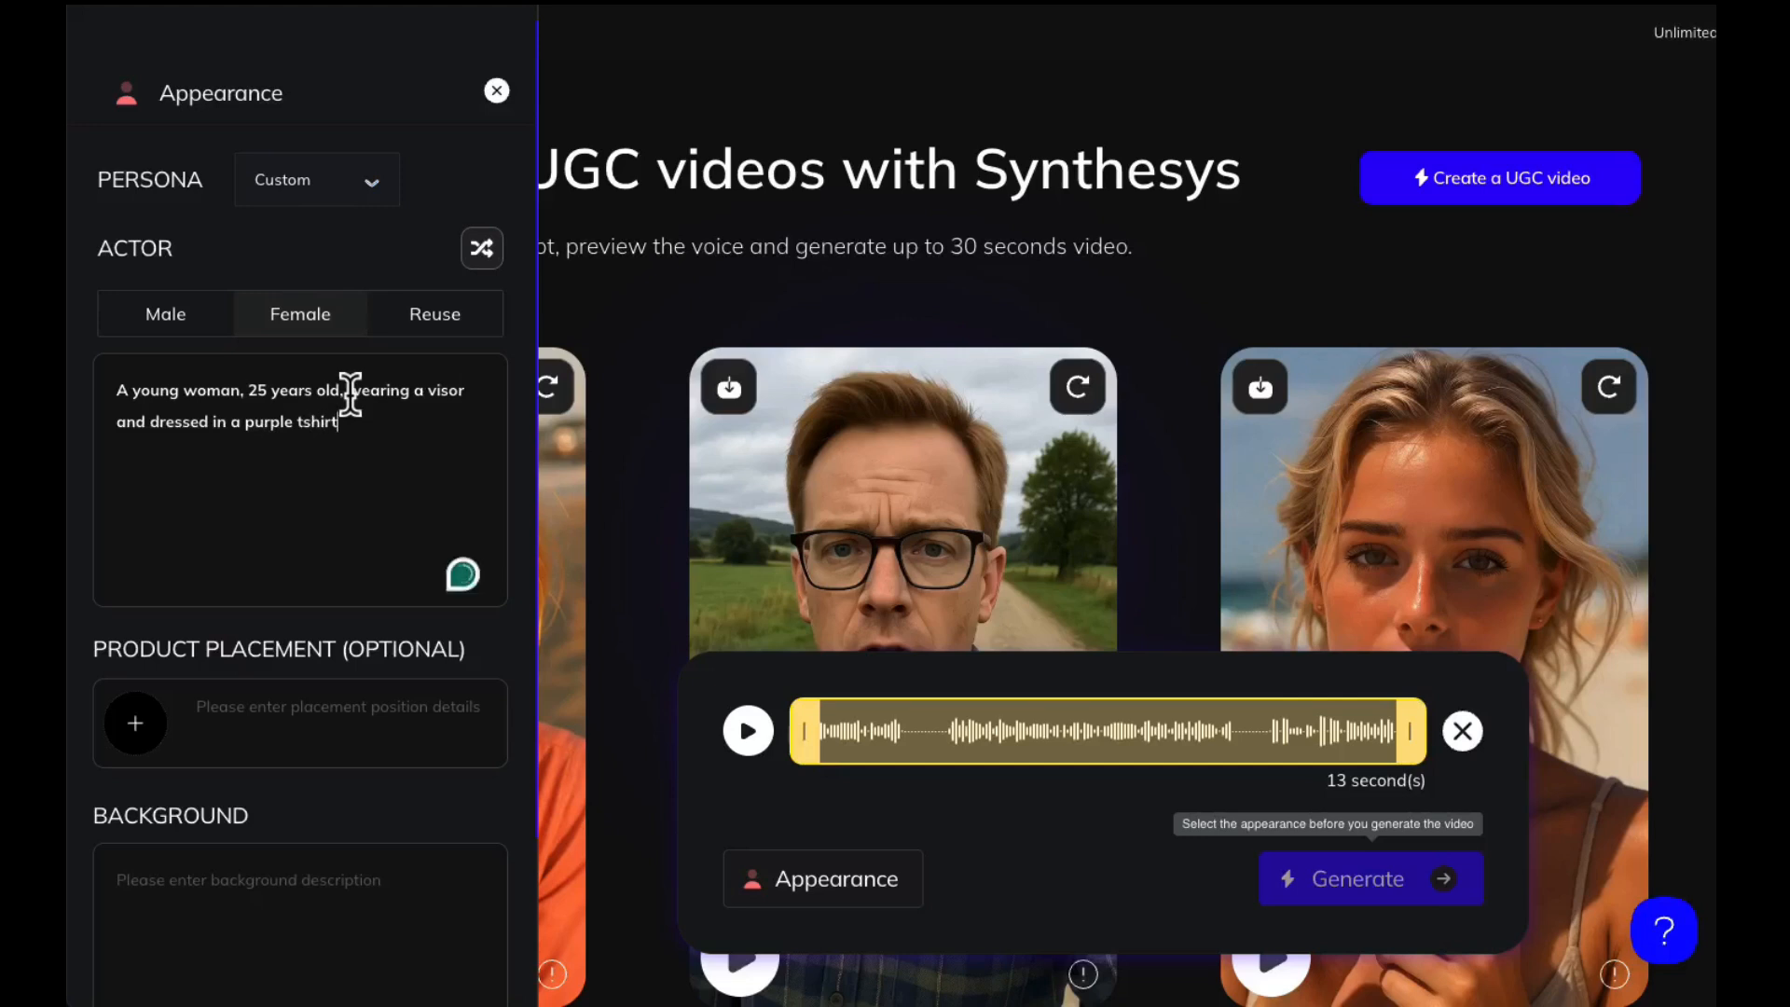
type(". She has brown curly")
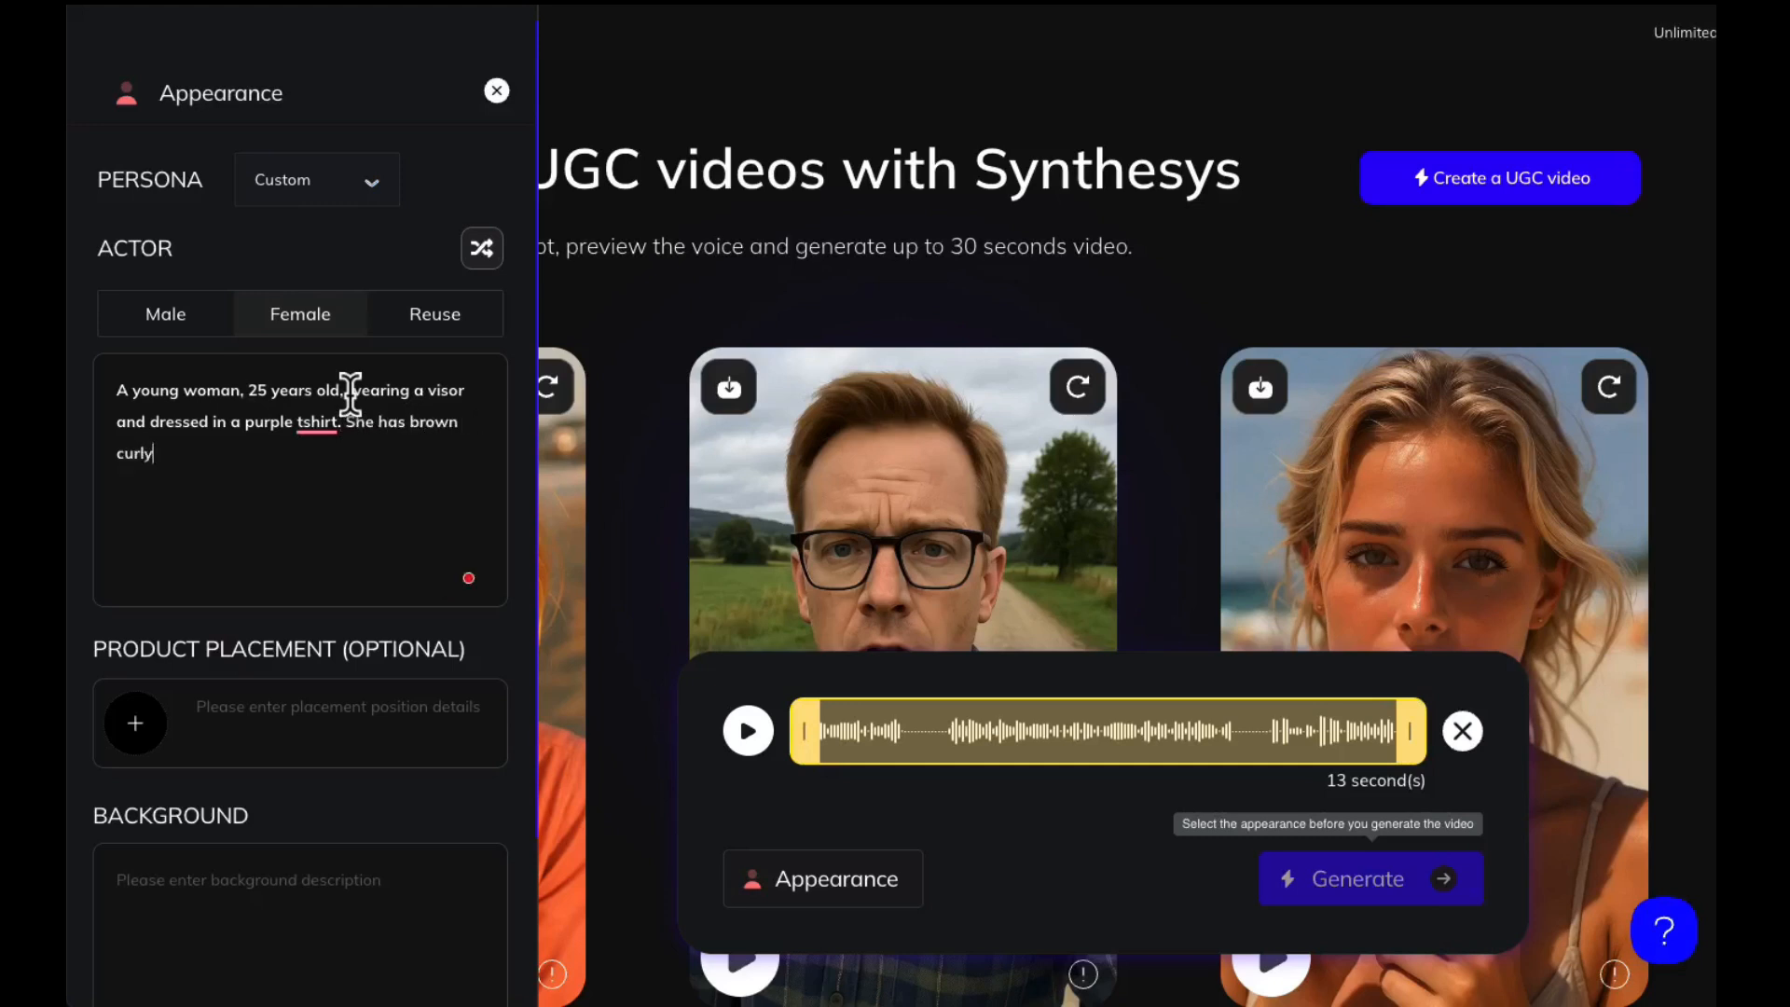
type(" hair.")
Upload the water container photo from the Earlier group of the Desktop folder as the product placement image
scroll(282, 568, "down", 1)
scroll(282, 569, "down", 3)
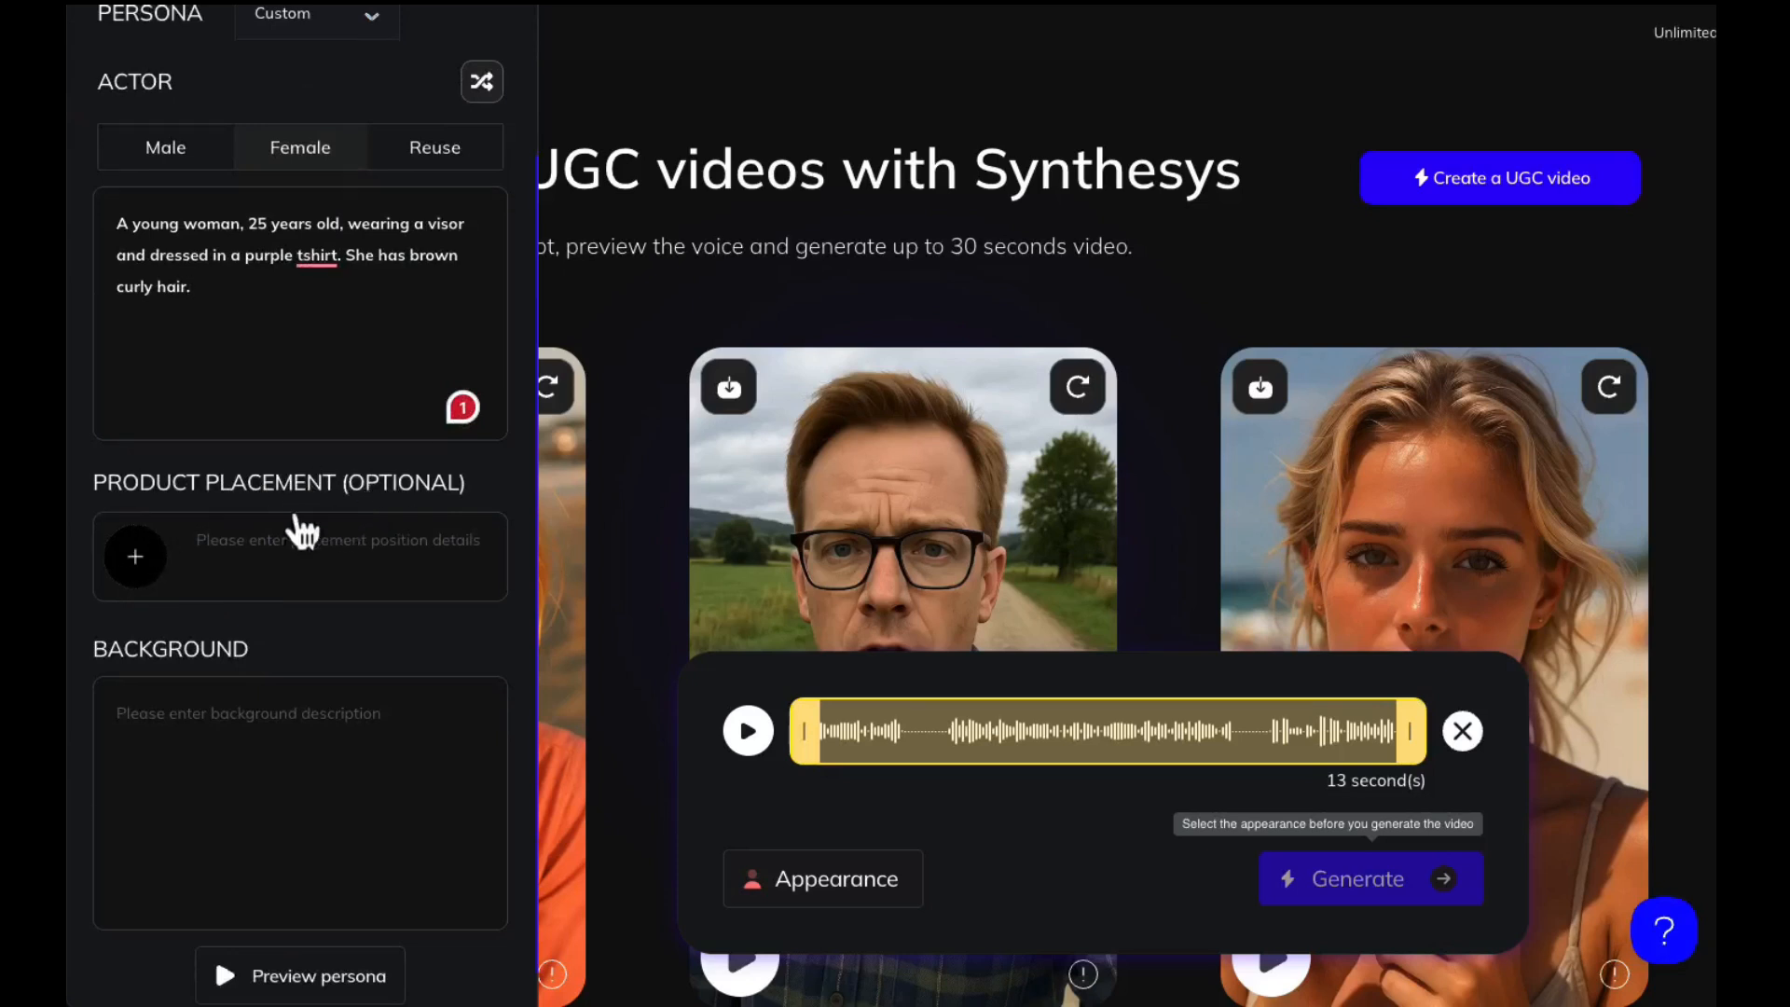
left_click(140, 573)
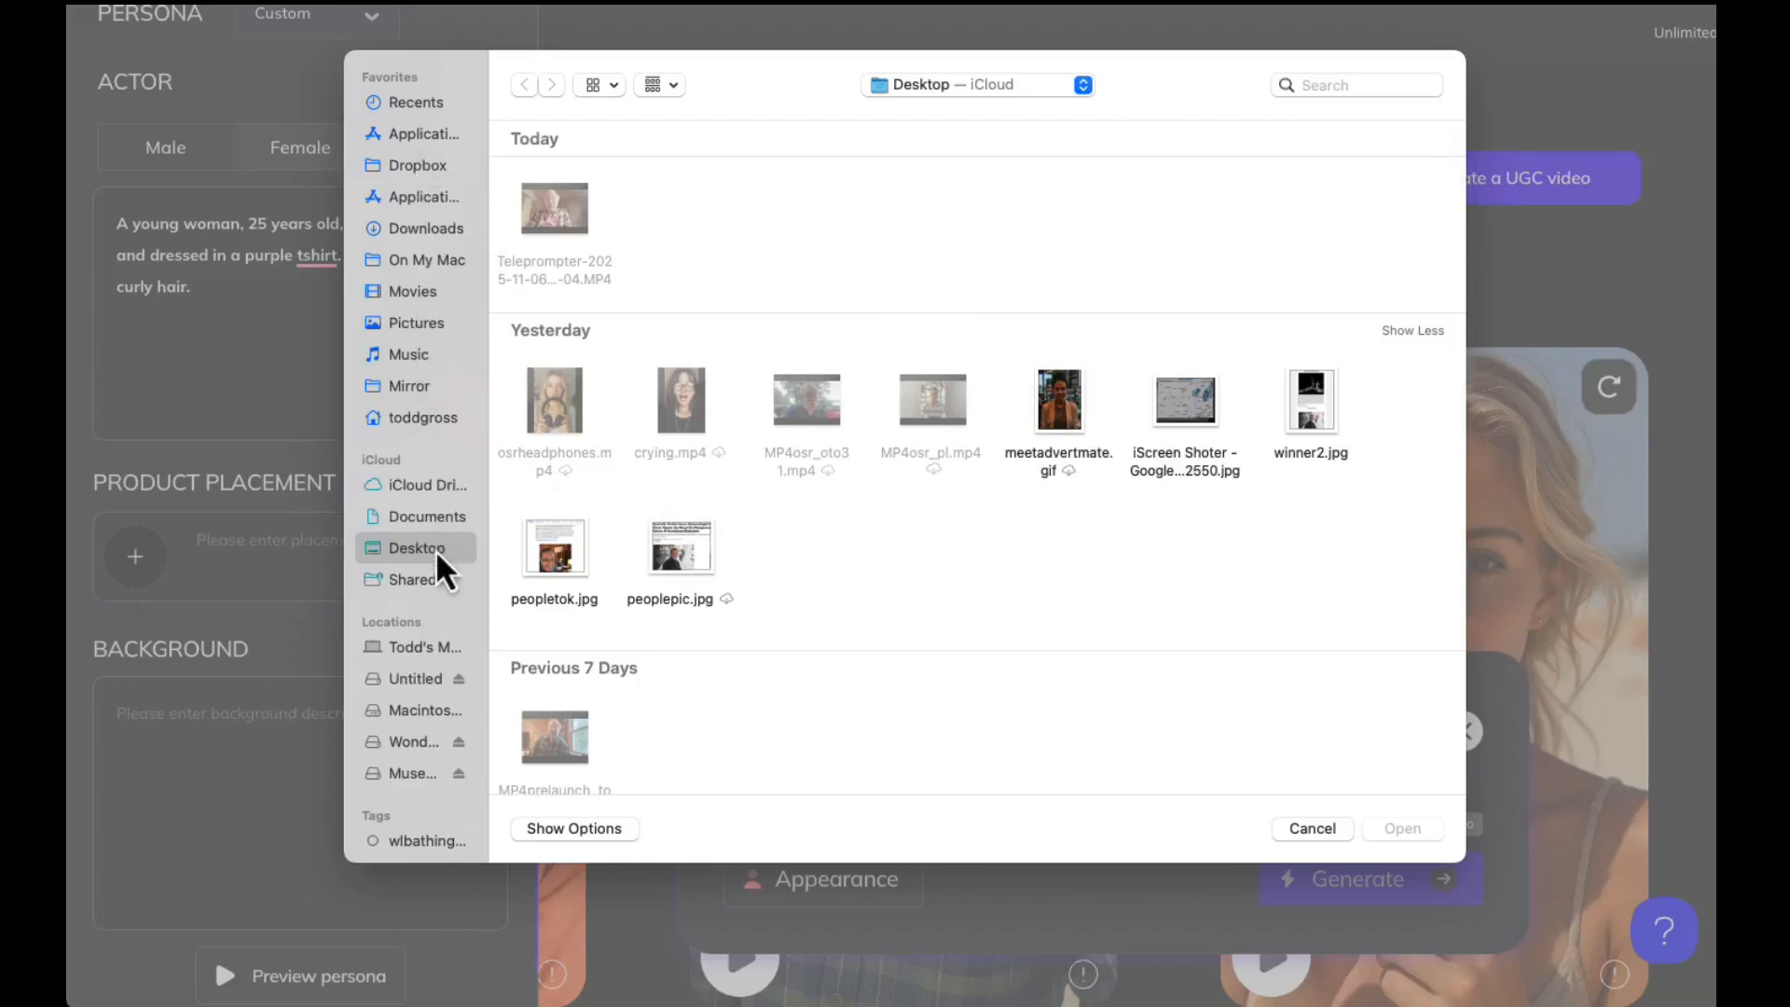
scroll(677, 455, "down", 2)
scroll(677, 455, "down", 10)
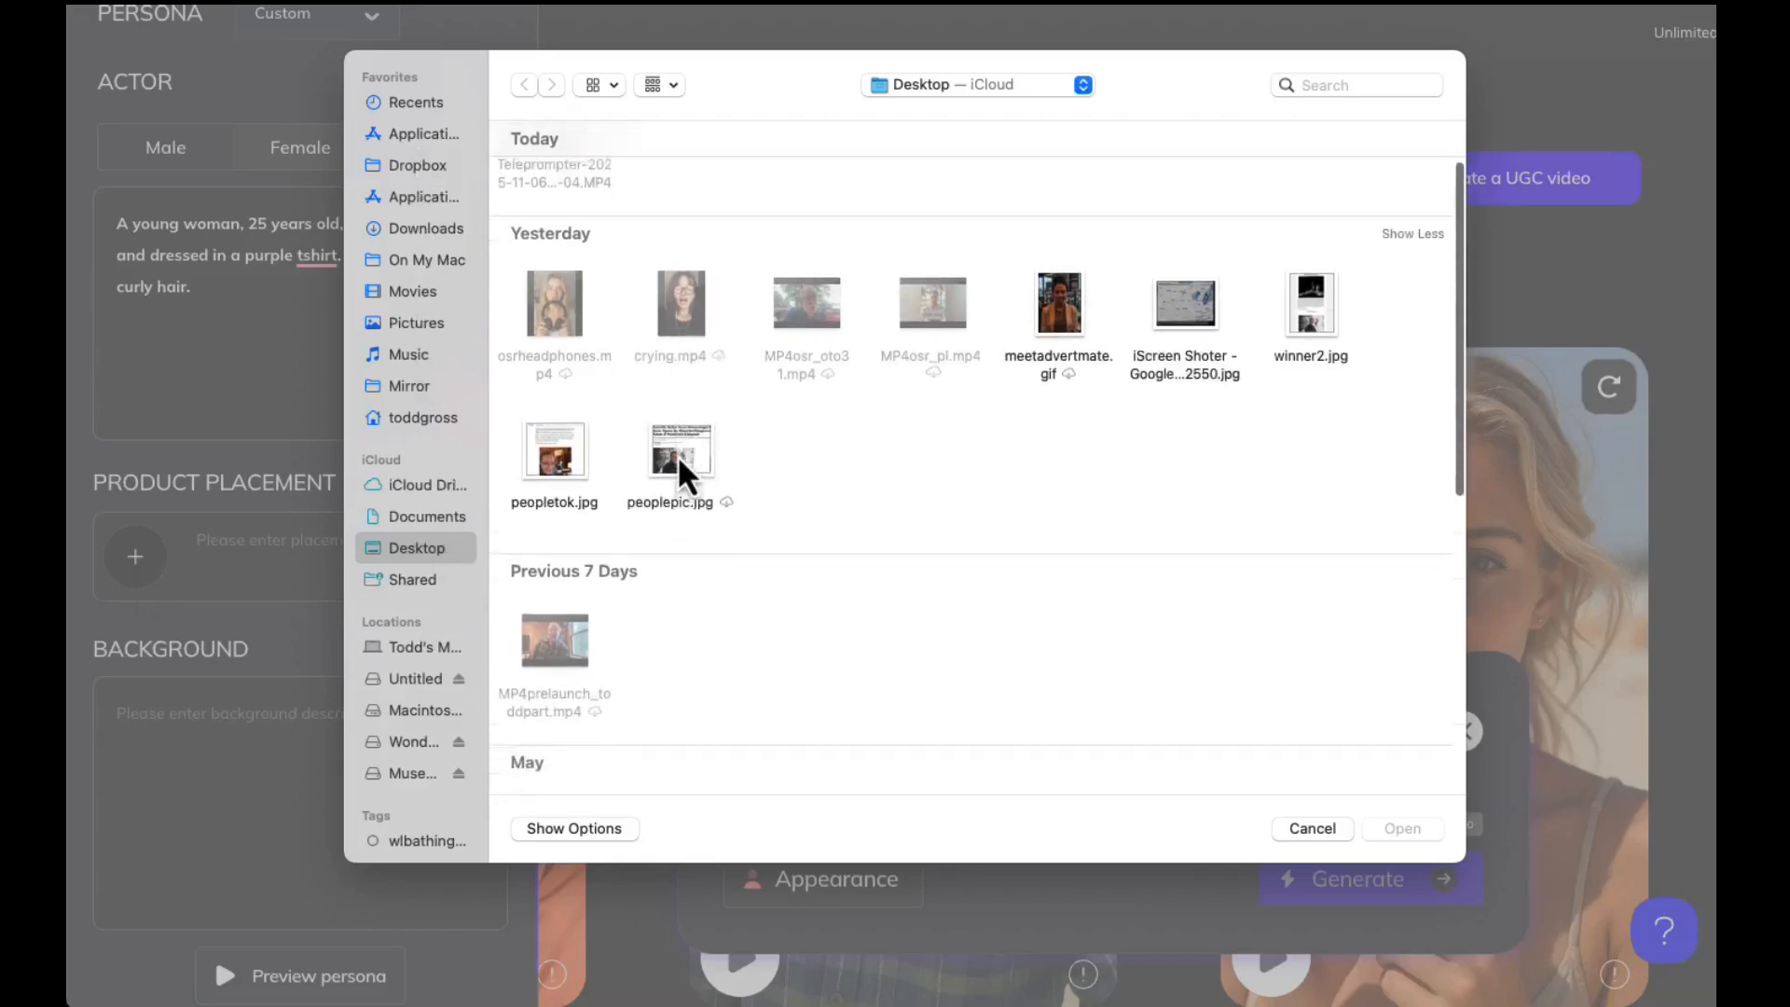
scroll(665, 565, "up", 10)
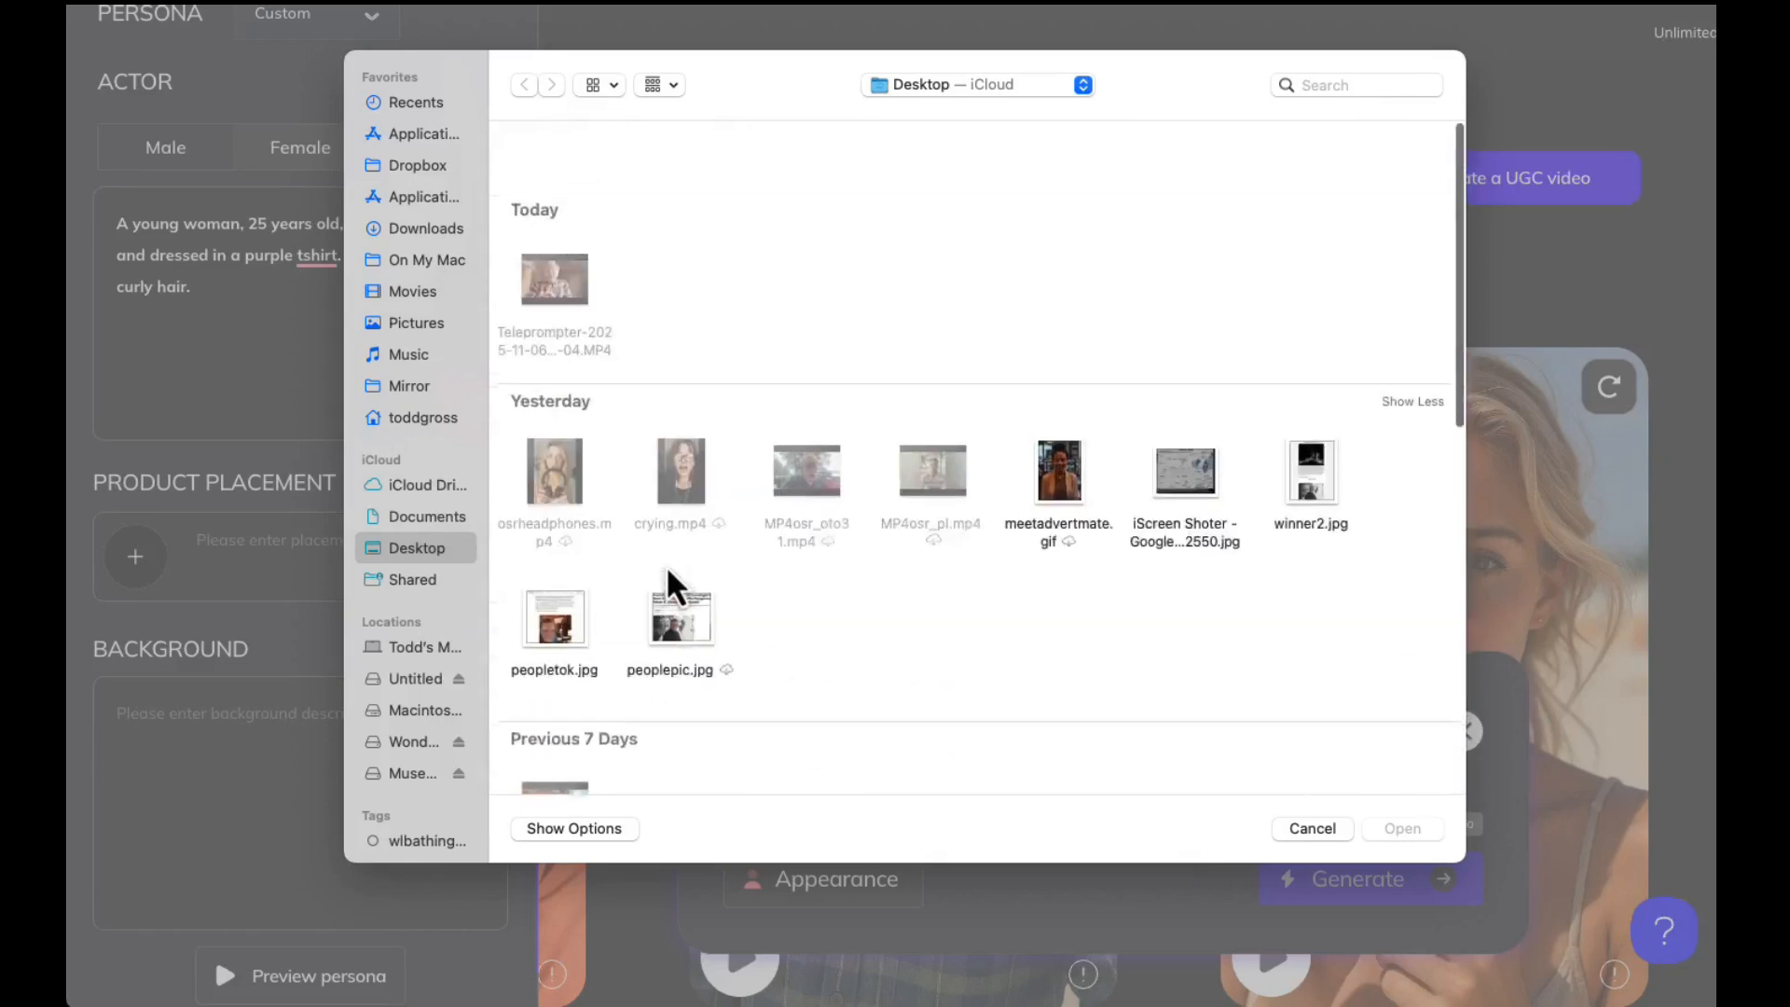
scroll(666, 565, "down", 10)
left_click(1059, 707)
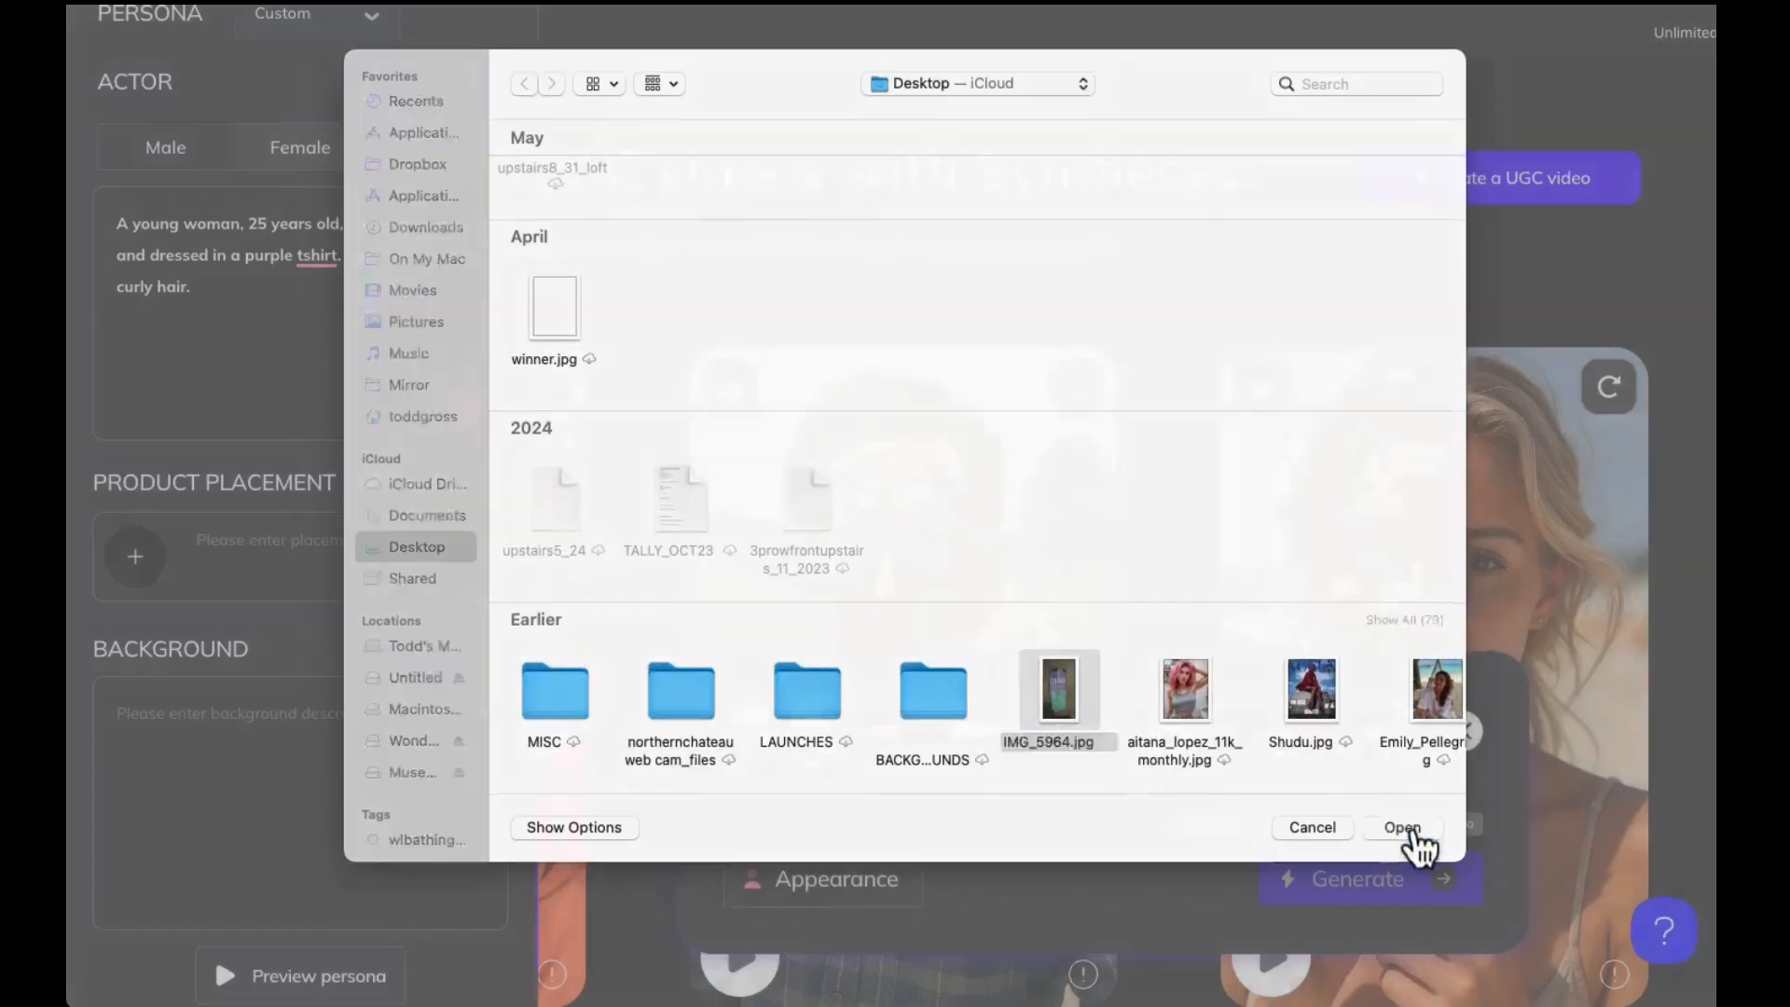
left_click(1401, 829)
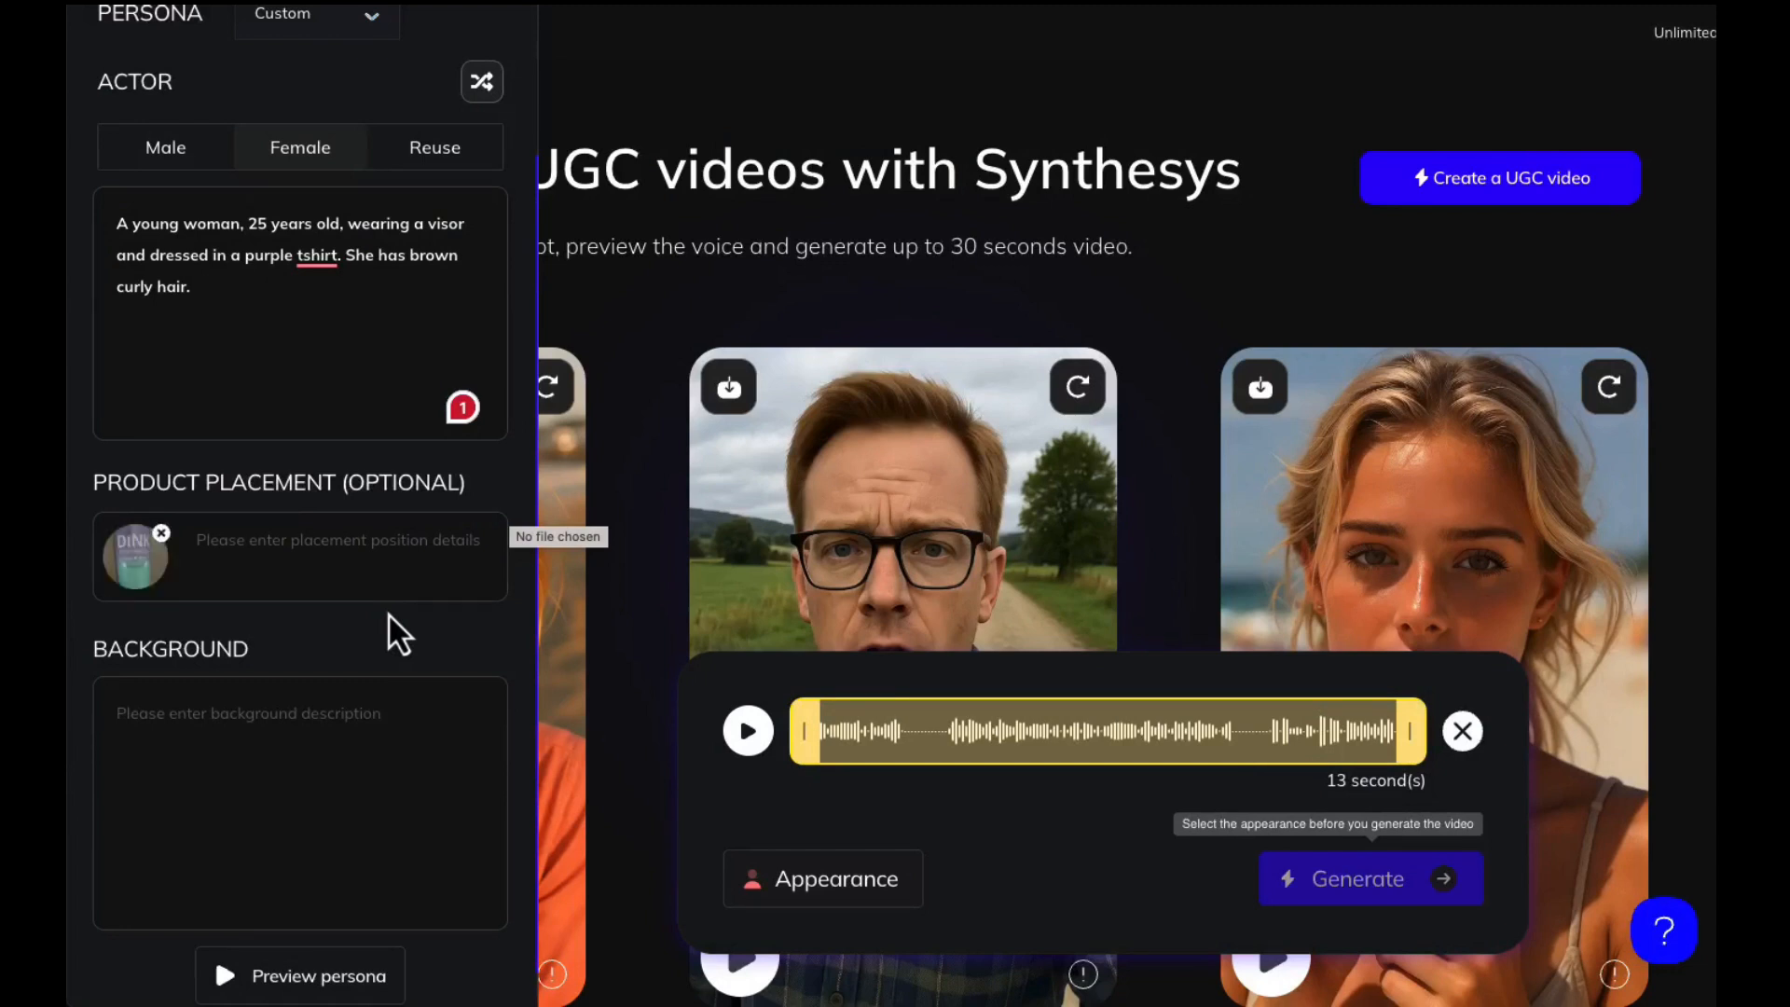
Enter "Have her hold and show this water container" as the product placement details
left_click(318, 546)
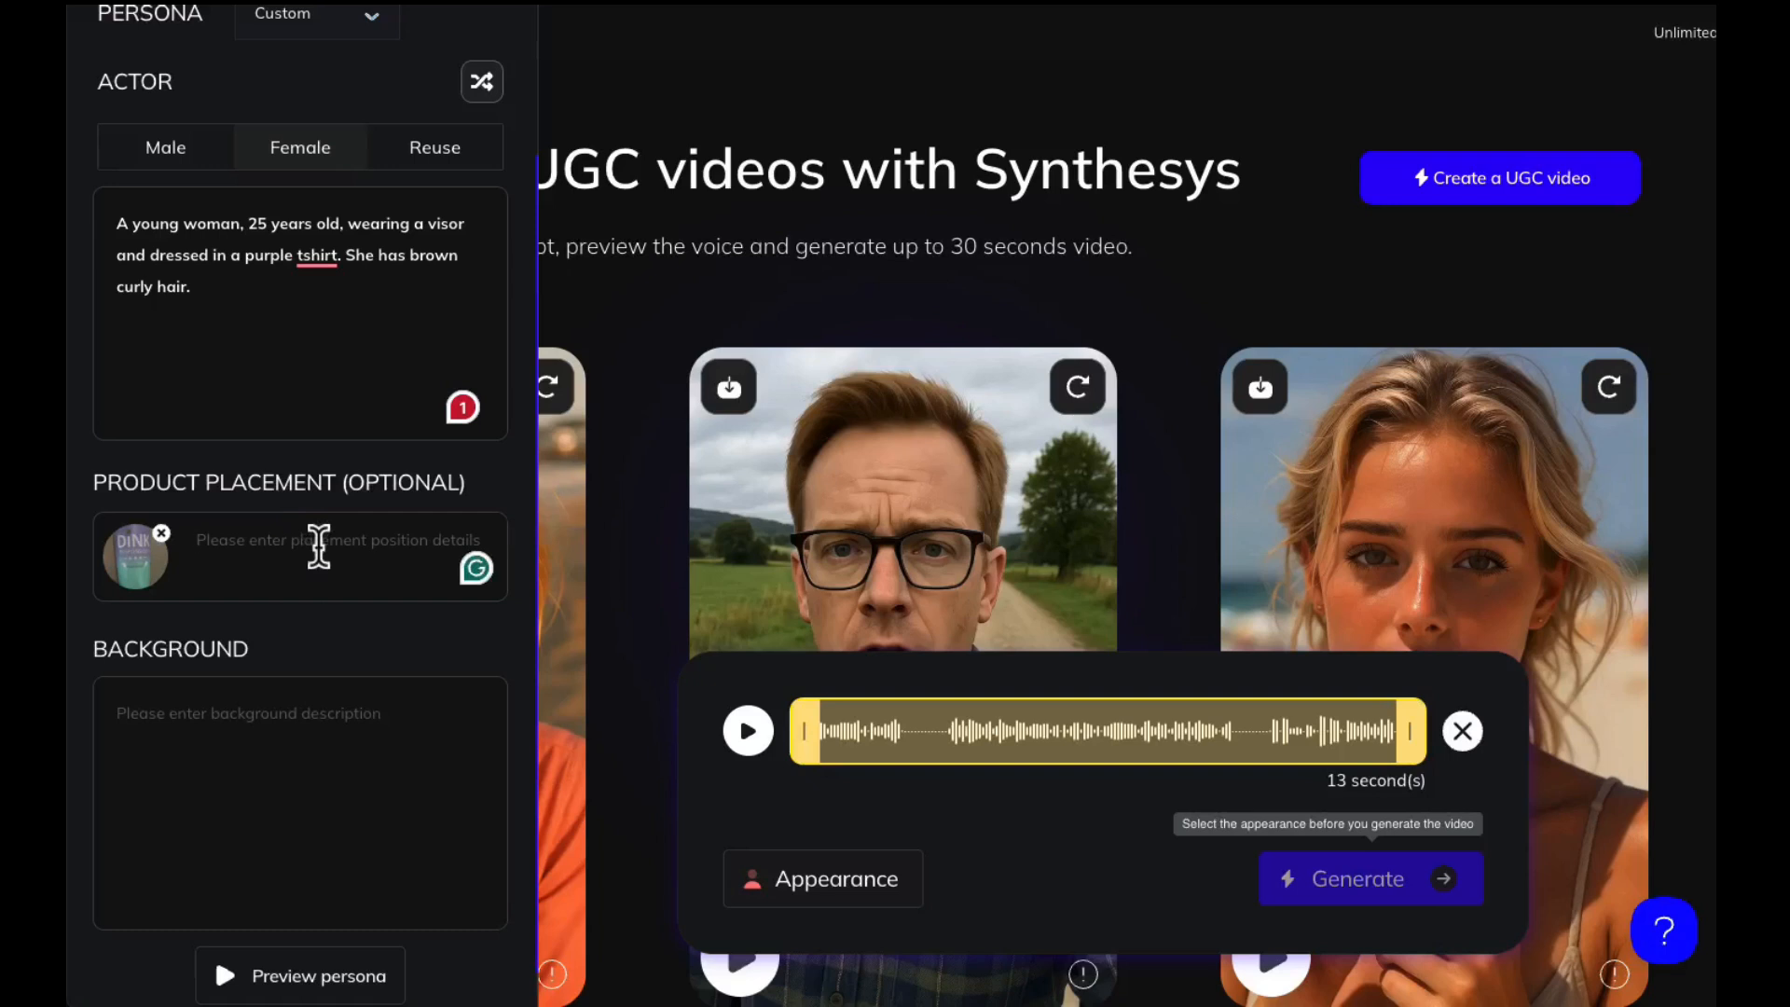
type("Have her h")
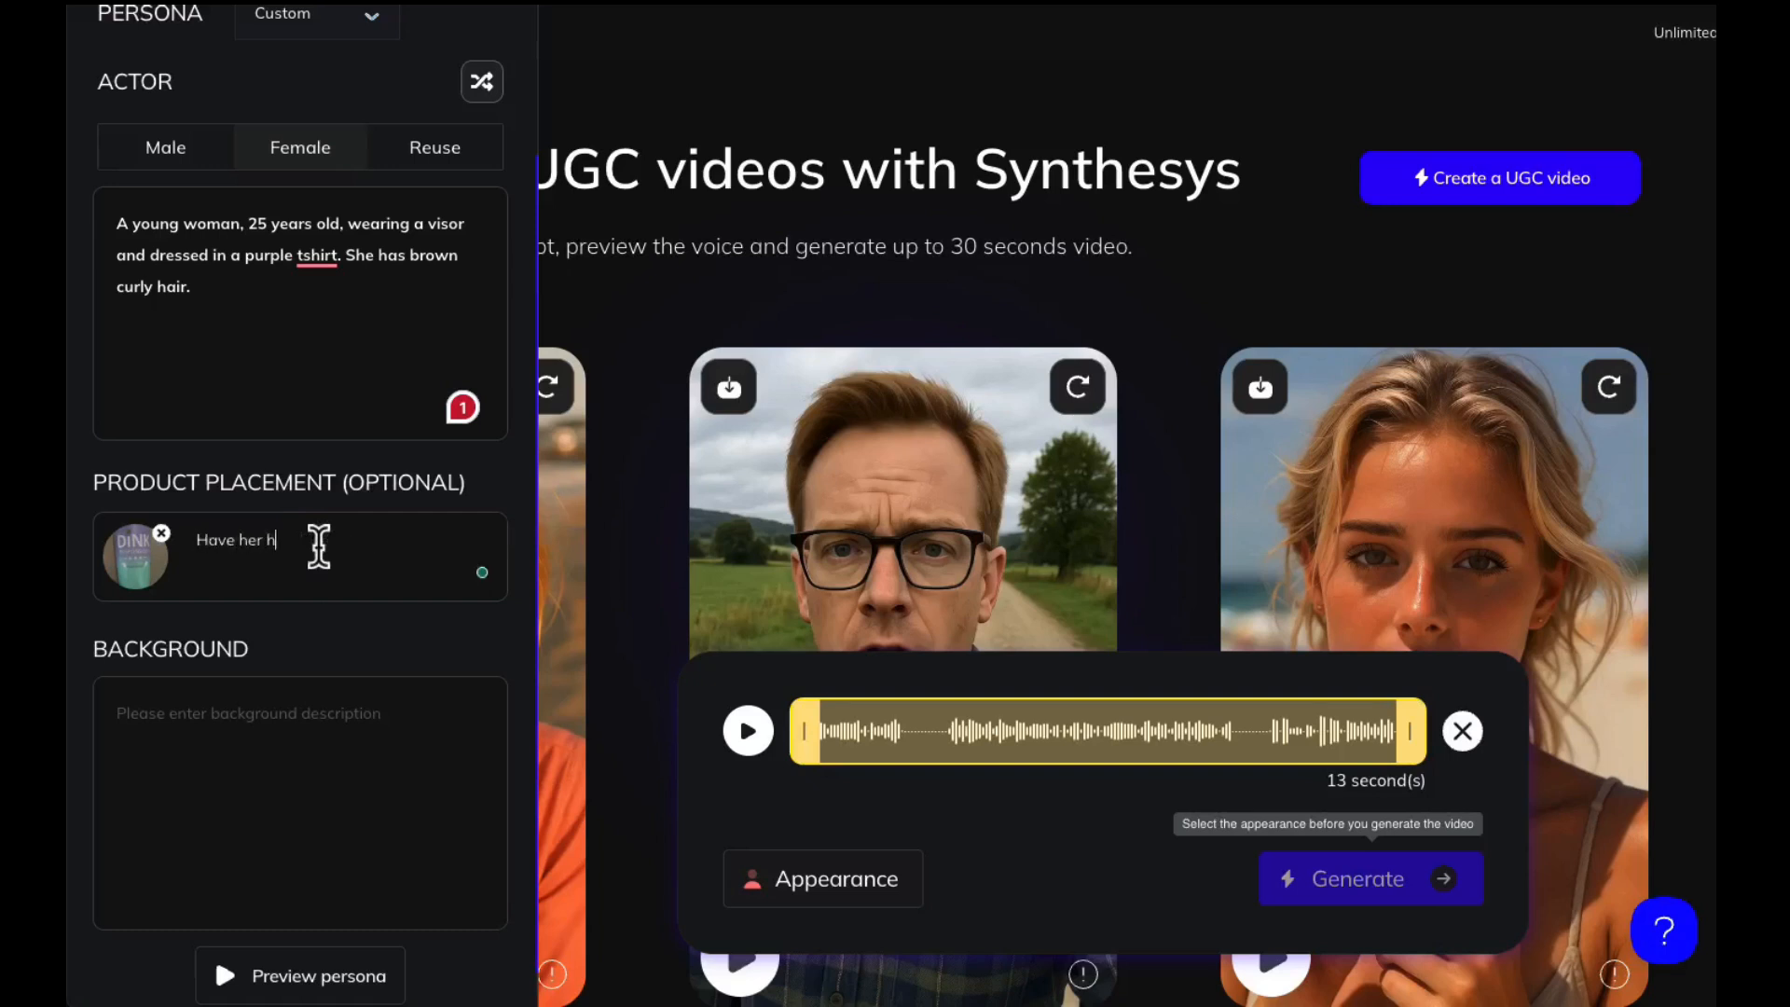
type("old and show")
type(" this water")
type(" bottle to")
key("BackSpace")
key("BackSpace")
key("BackSpace")
key("BackSpace")
key("BackSpace")
key("BackSpace")
key("BackSpace")
key("BackSpace")
key("BackSpace")
type("container")
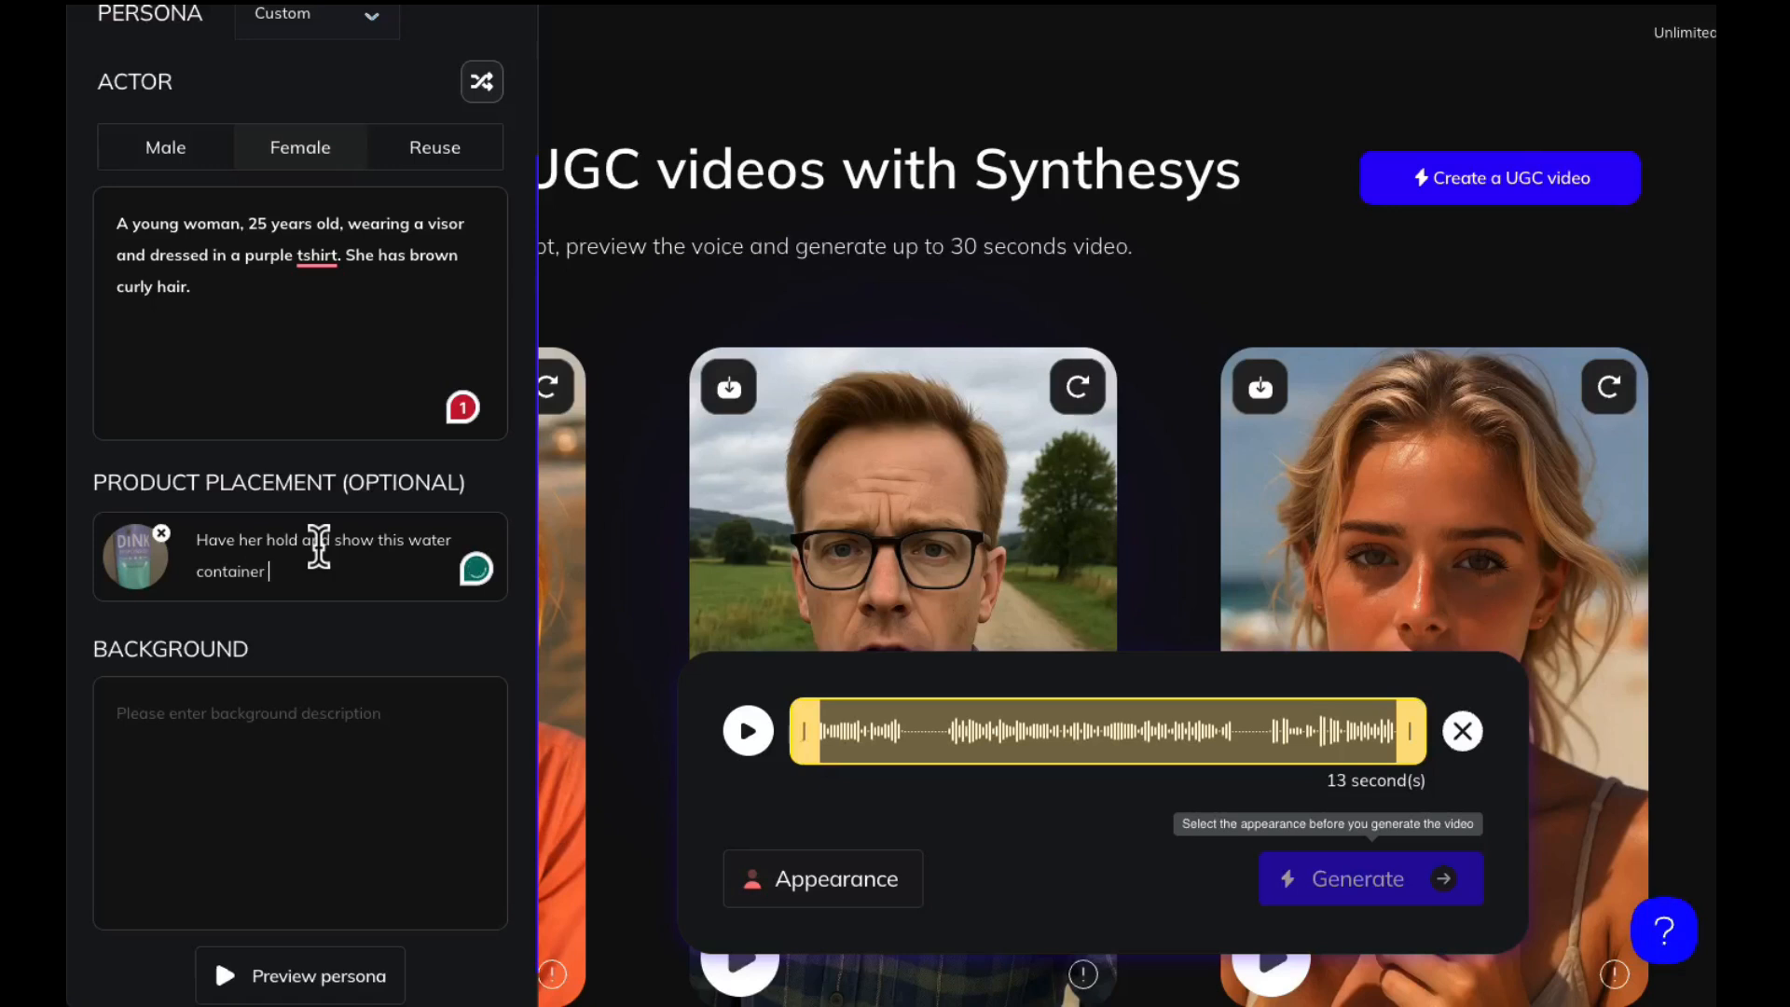
Set the background description to "Pickleball court" and generate a preview of the persona
left_click(284, 697)
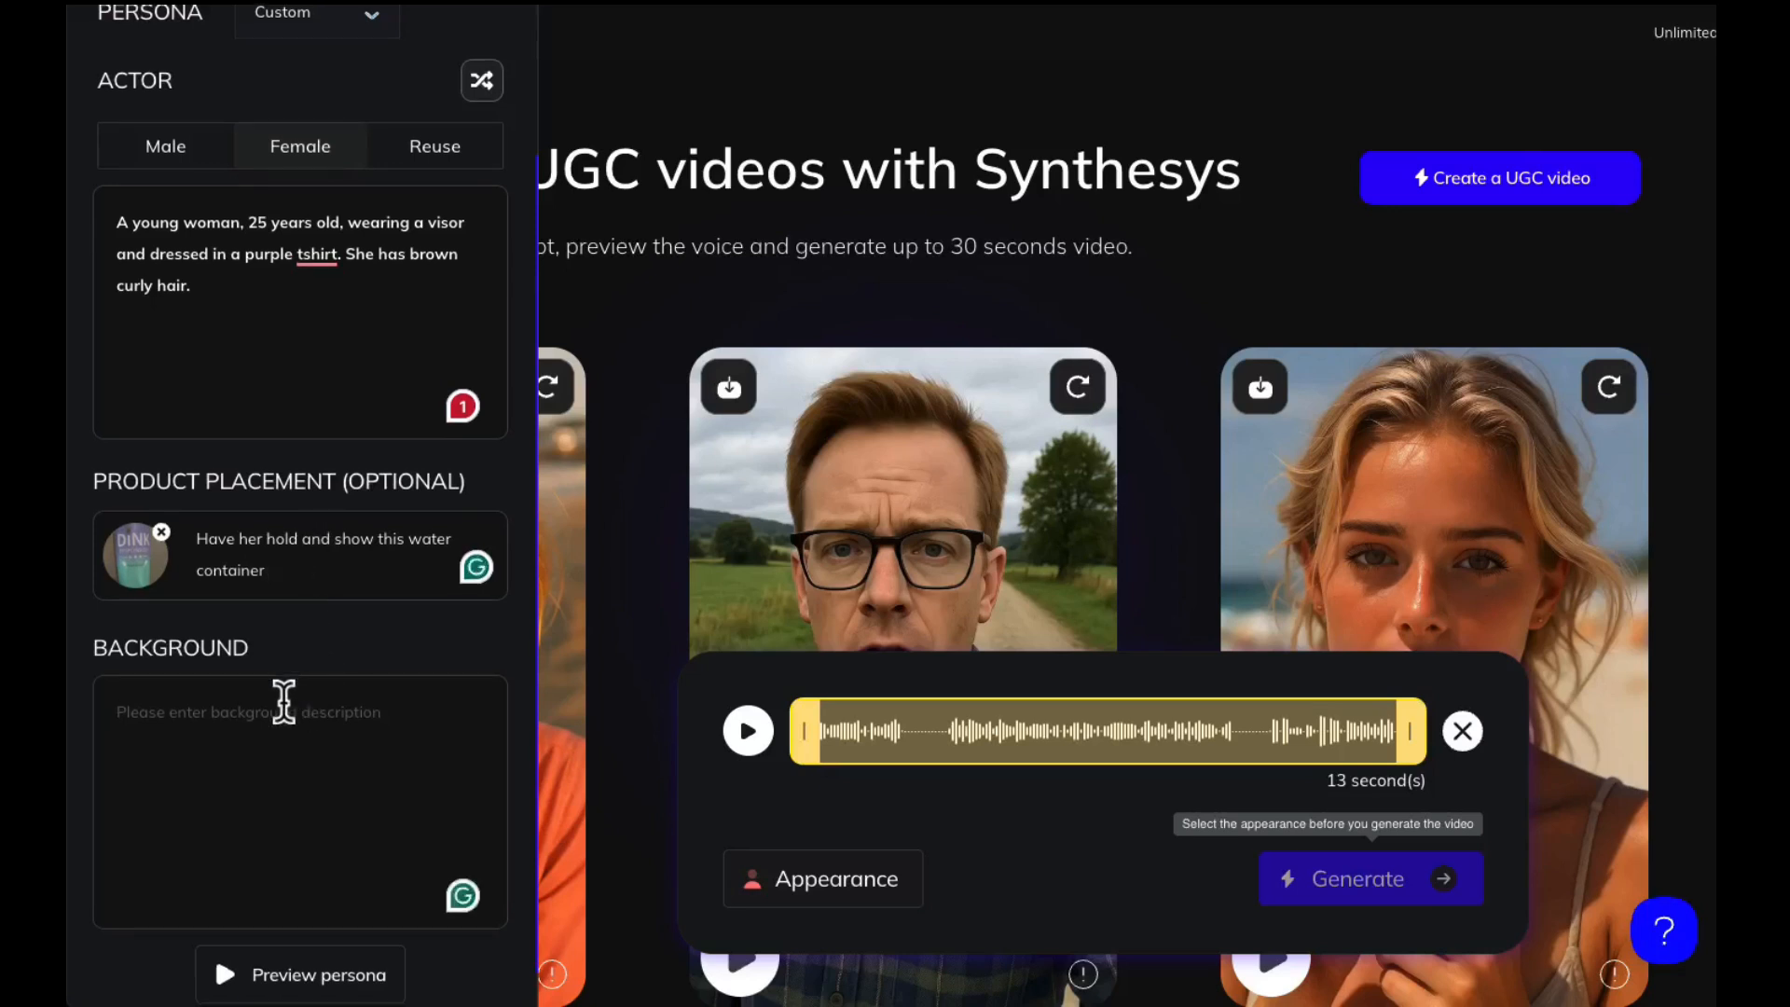
type("Pickel")
key("BackSpace")
key("BackSpace")
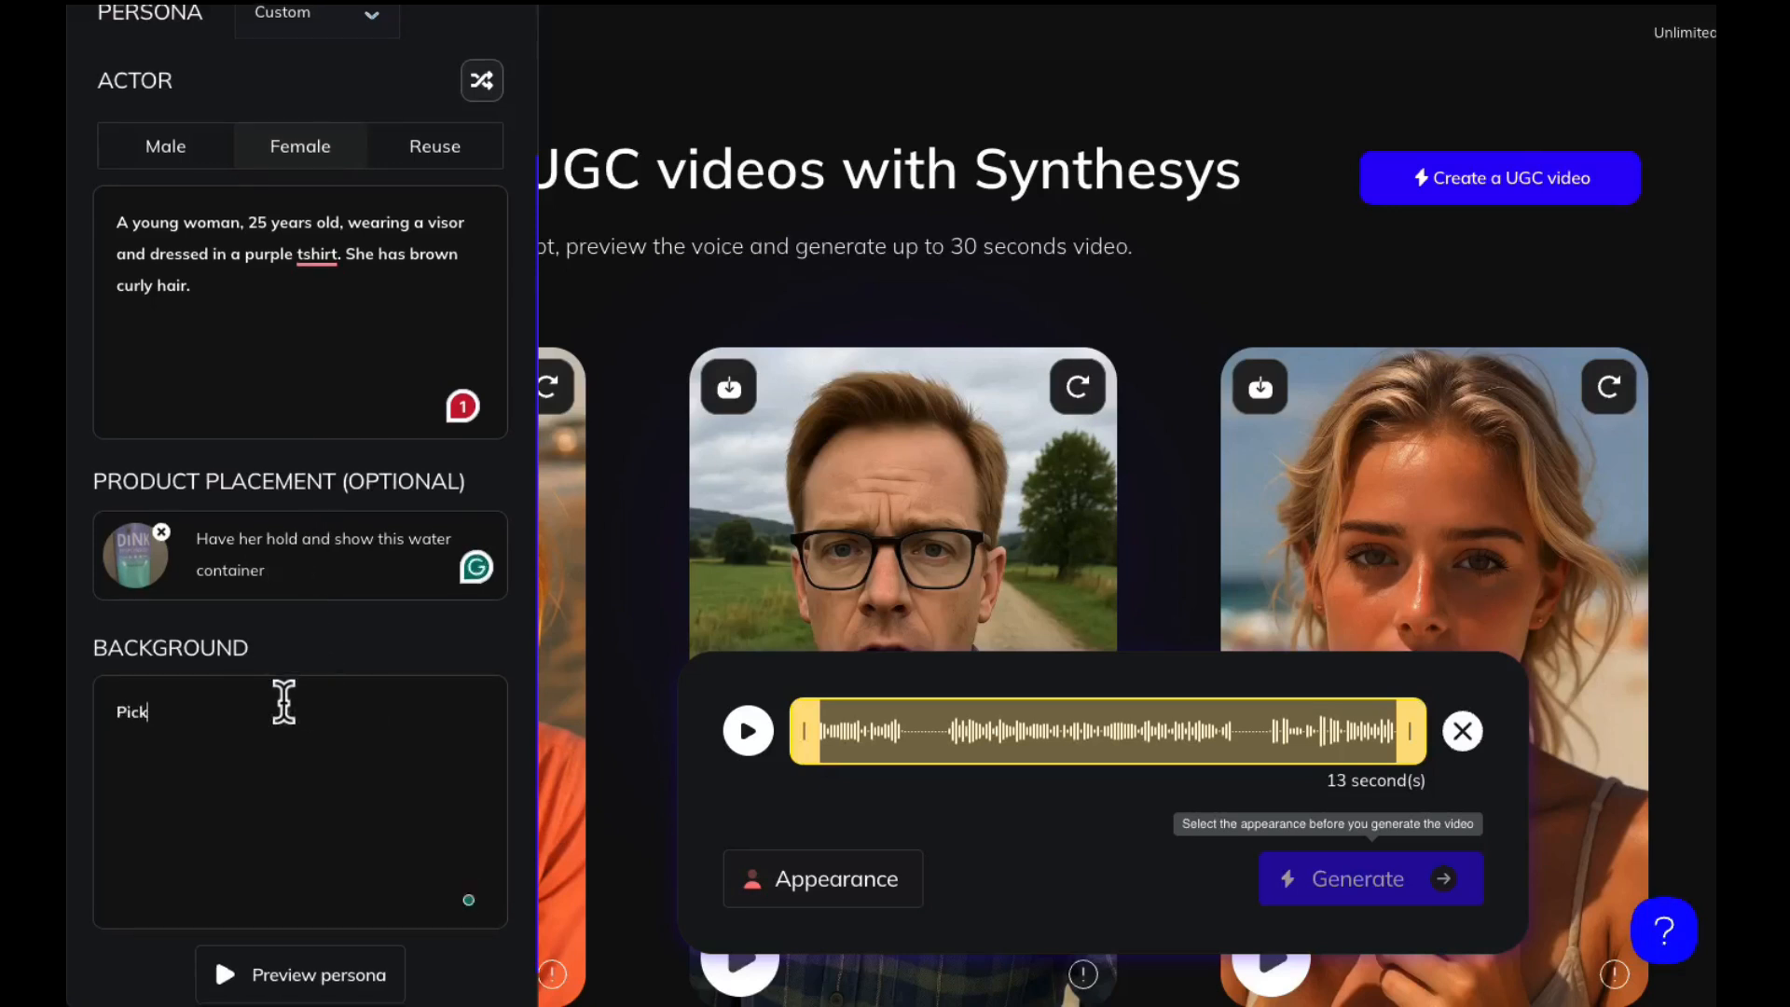
type("leball court")
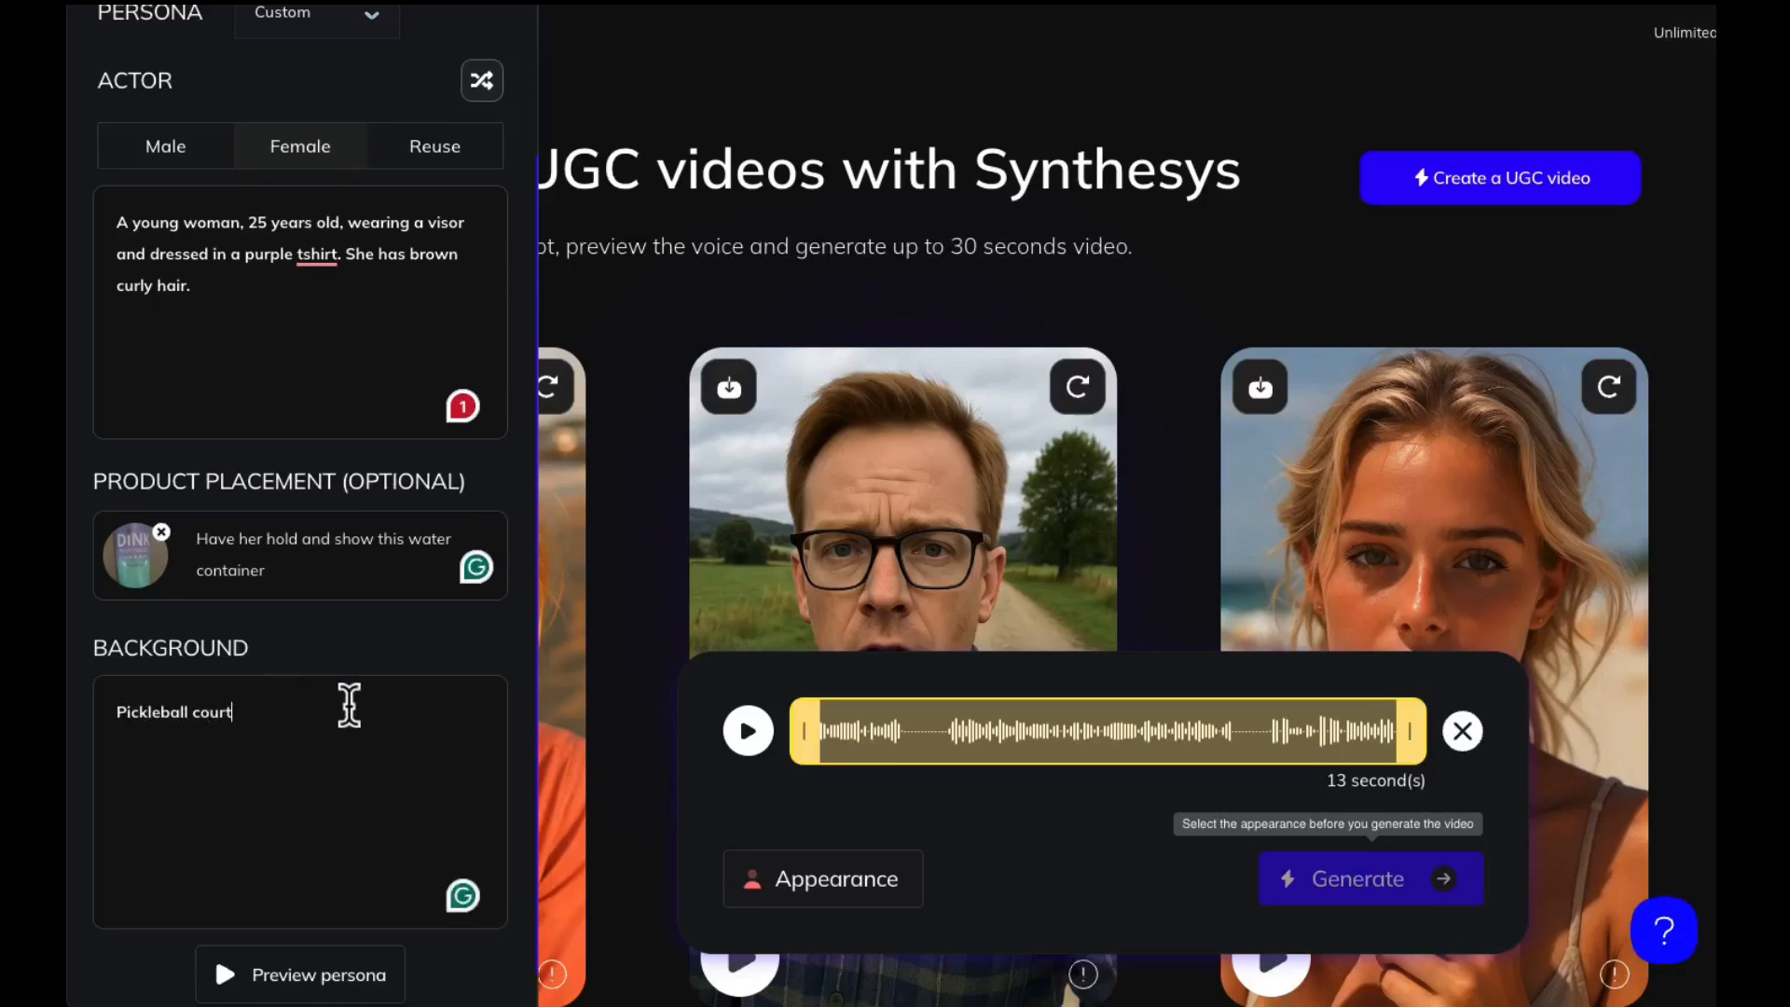
left_click(320, 976)
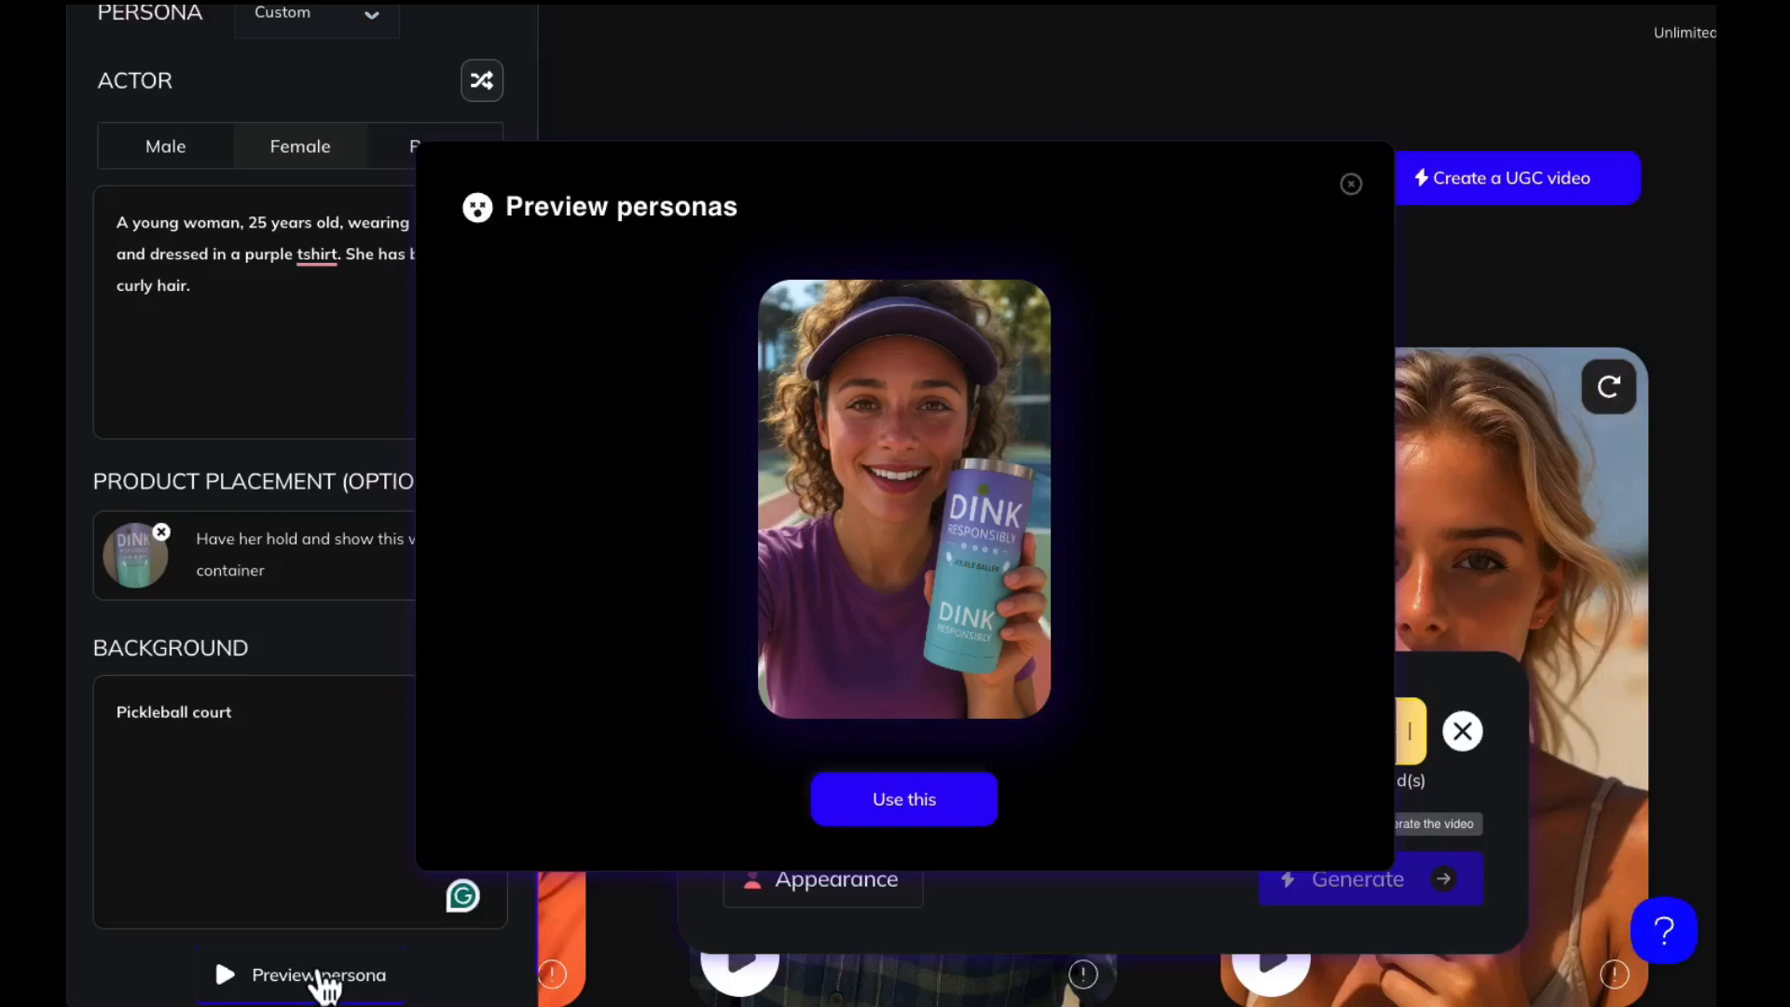
Use the previewed persona for the video and name the video "Pickleball Audrey"
left_click(898, 801)
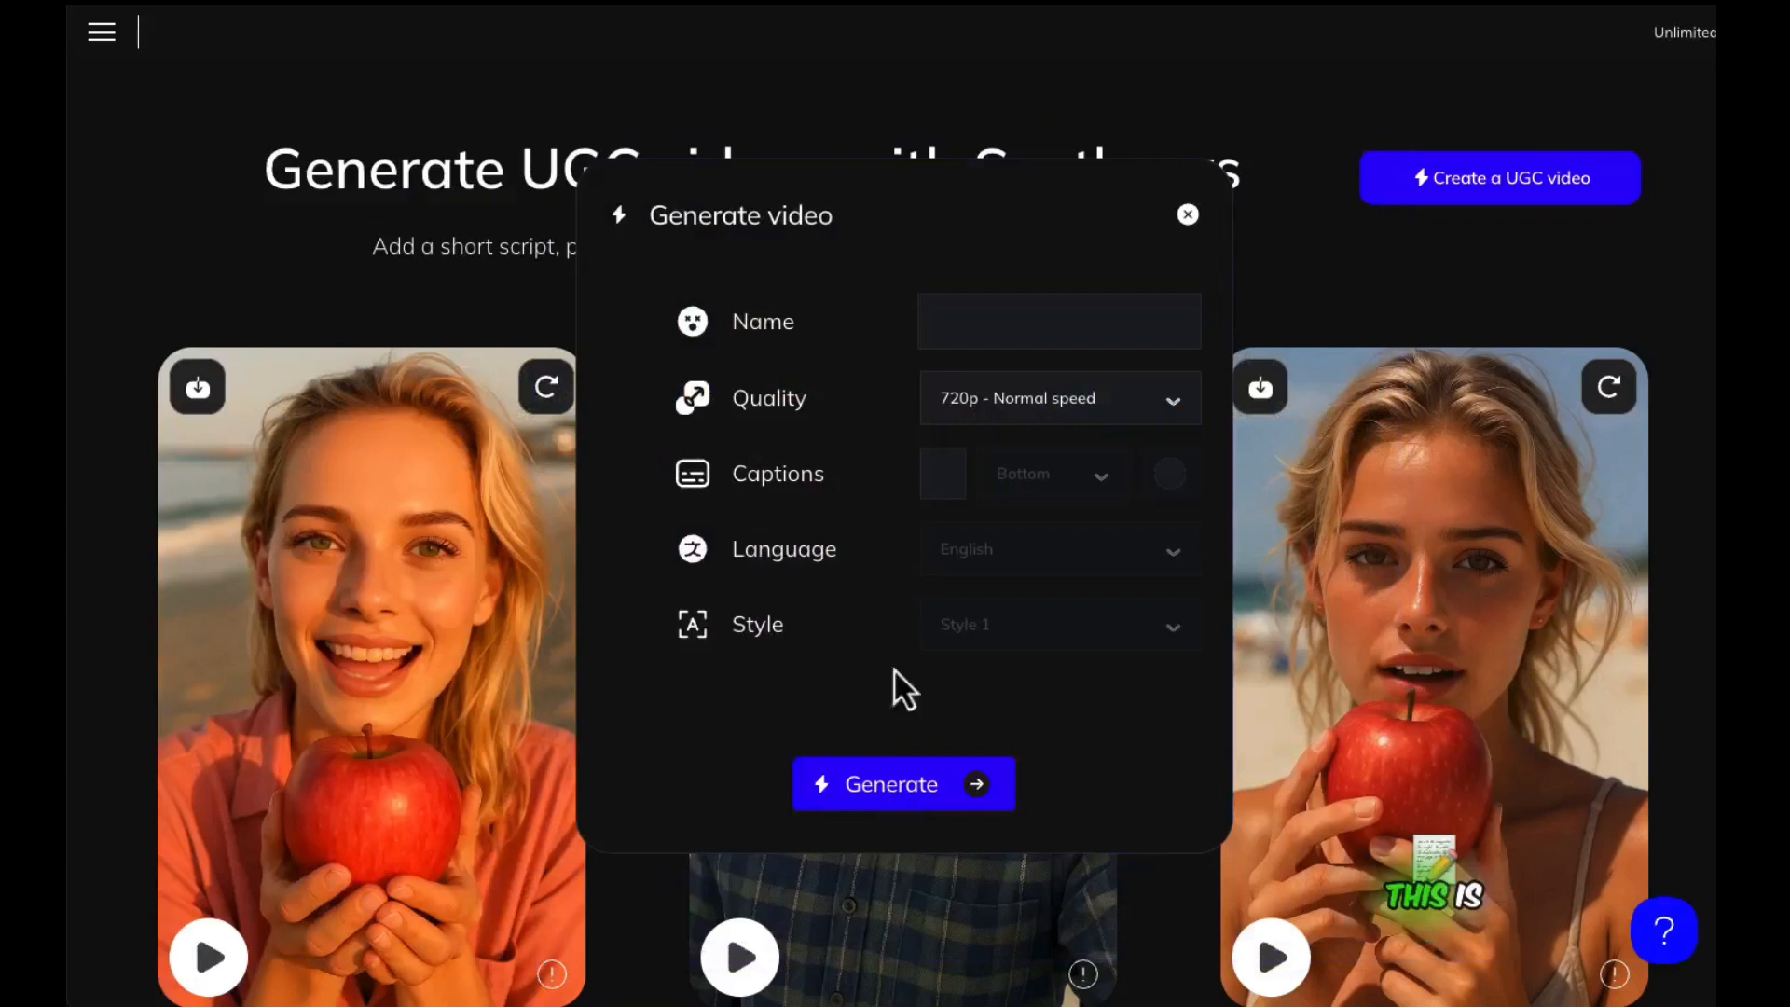
left_click(965, 314)
type("Pike")
key("BackSpace")
type("leball Audrey")
Check the quality options, keep 720p - Normal speed, and turn on captions for the video
left_click(1070, 410)
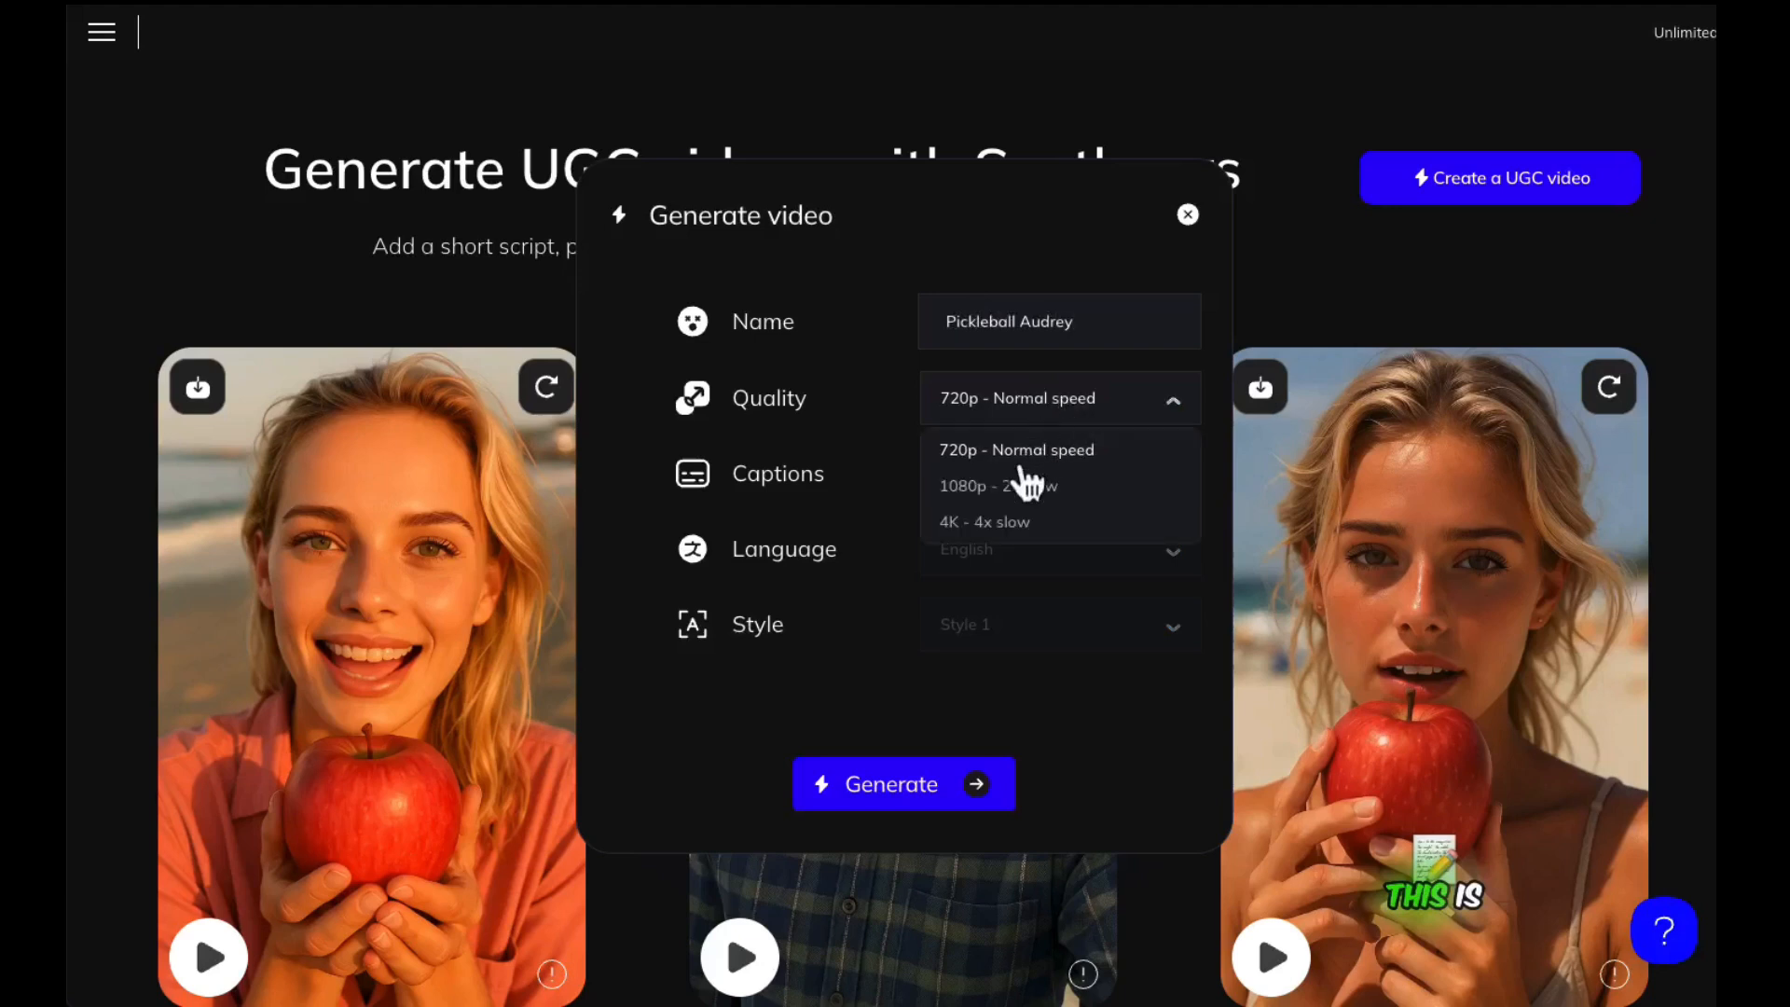
left_click(878, 427)
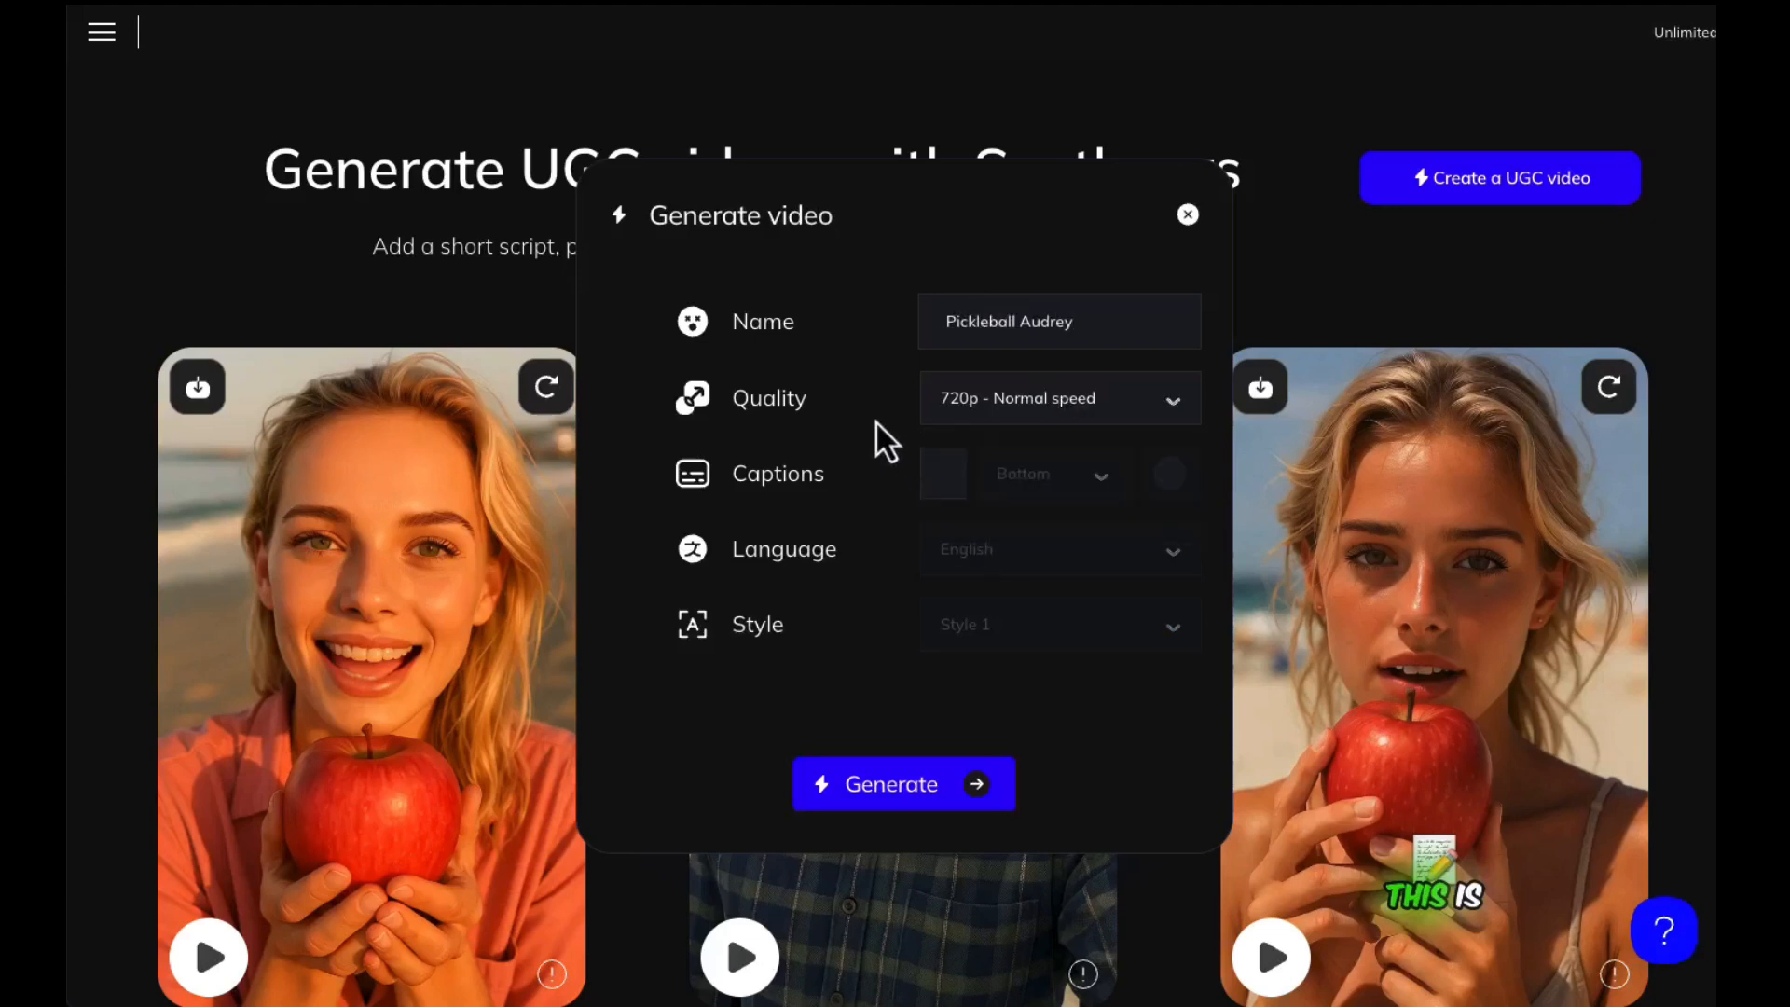
left_click(947, 475)
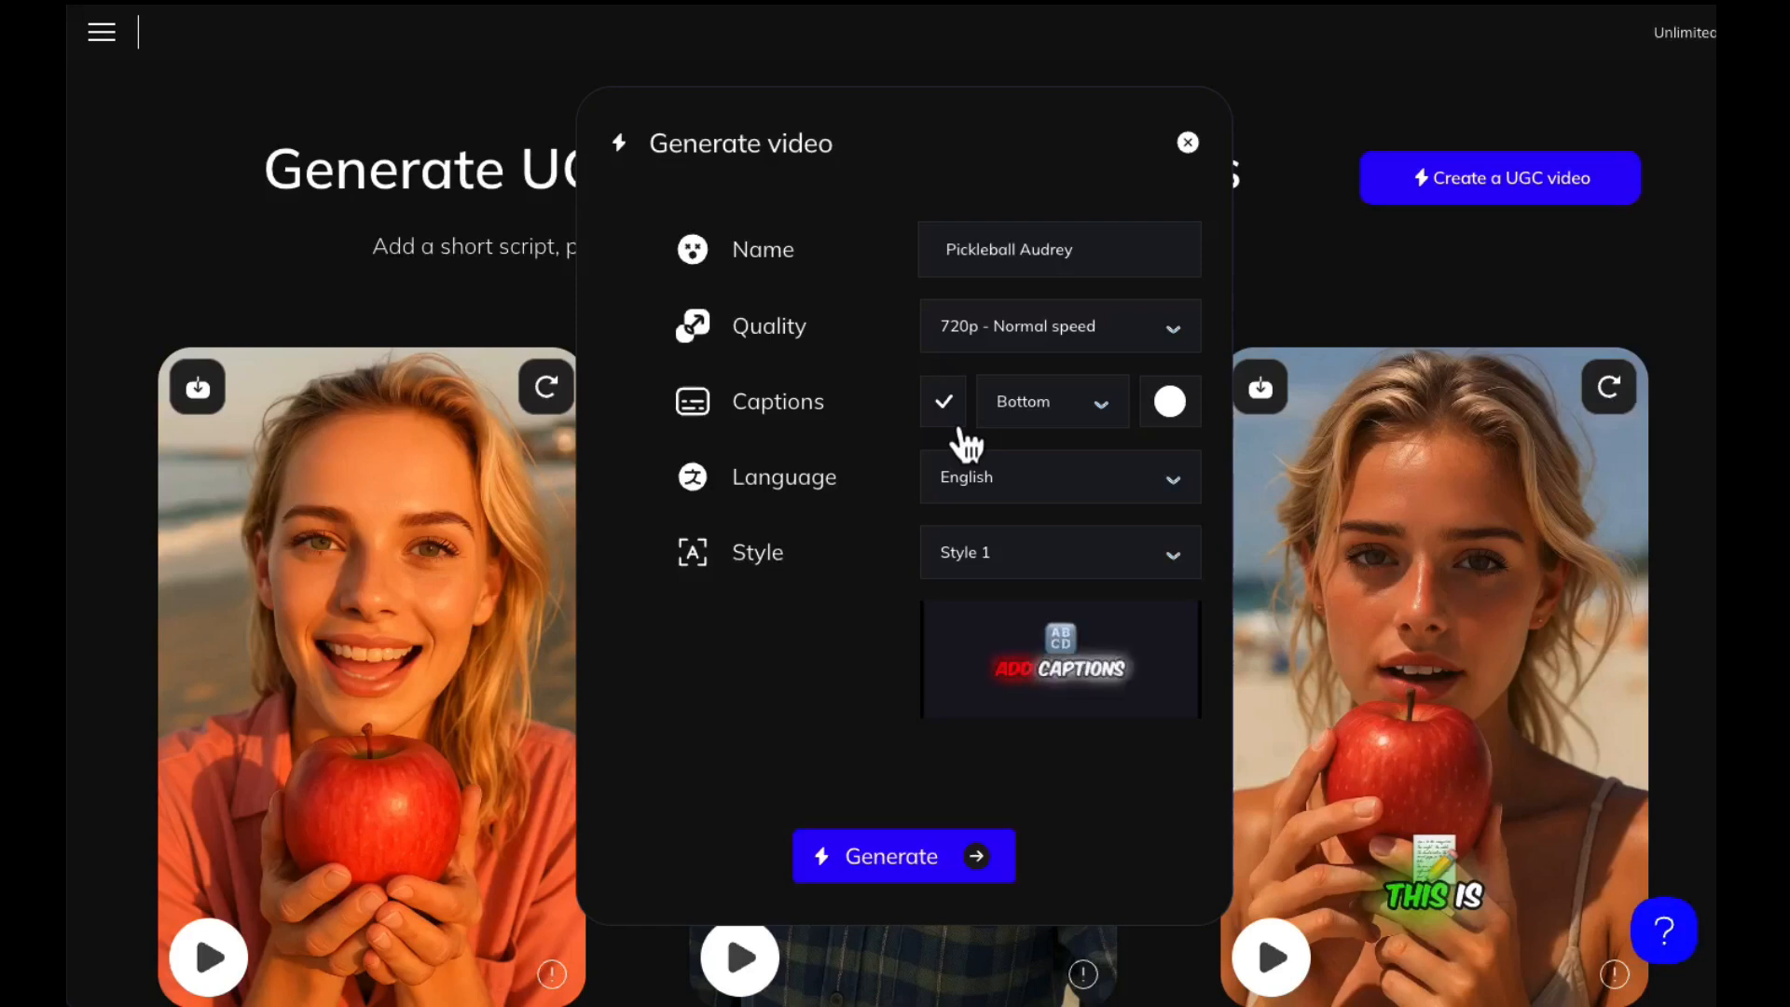
Browse the available caption languages and leave the language as English
left_click(1025, 480)
scroll(1009, 564, "down", 5)
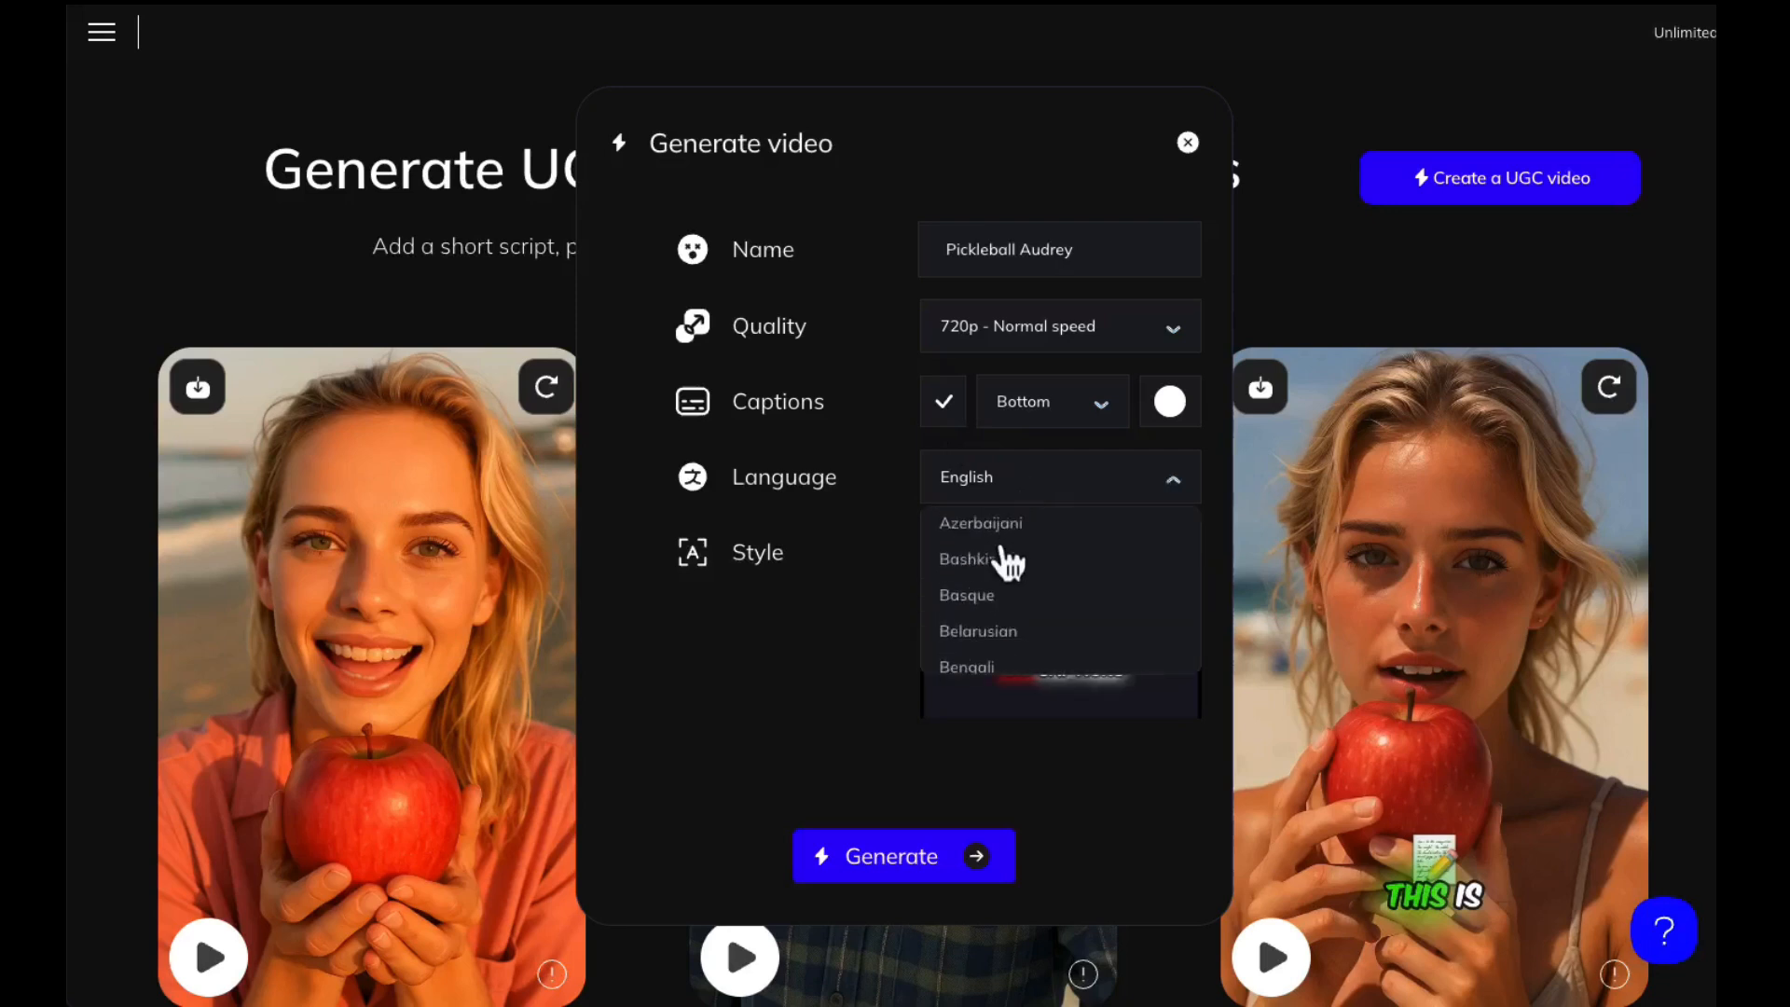
scroll(1009, 563, "down", 4)
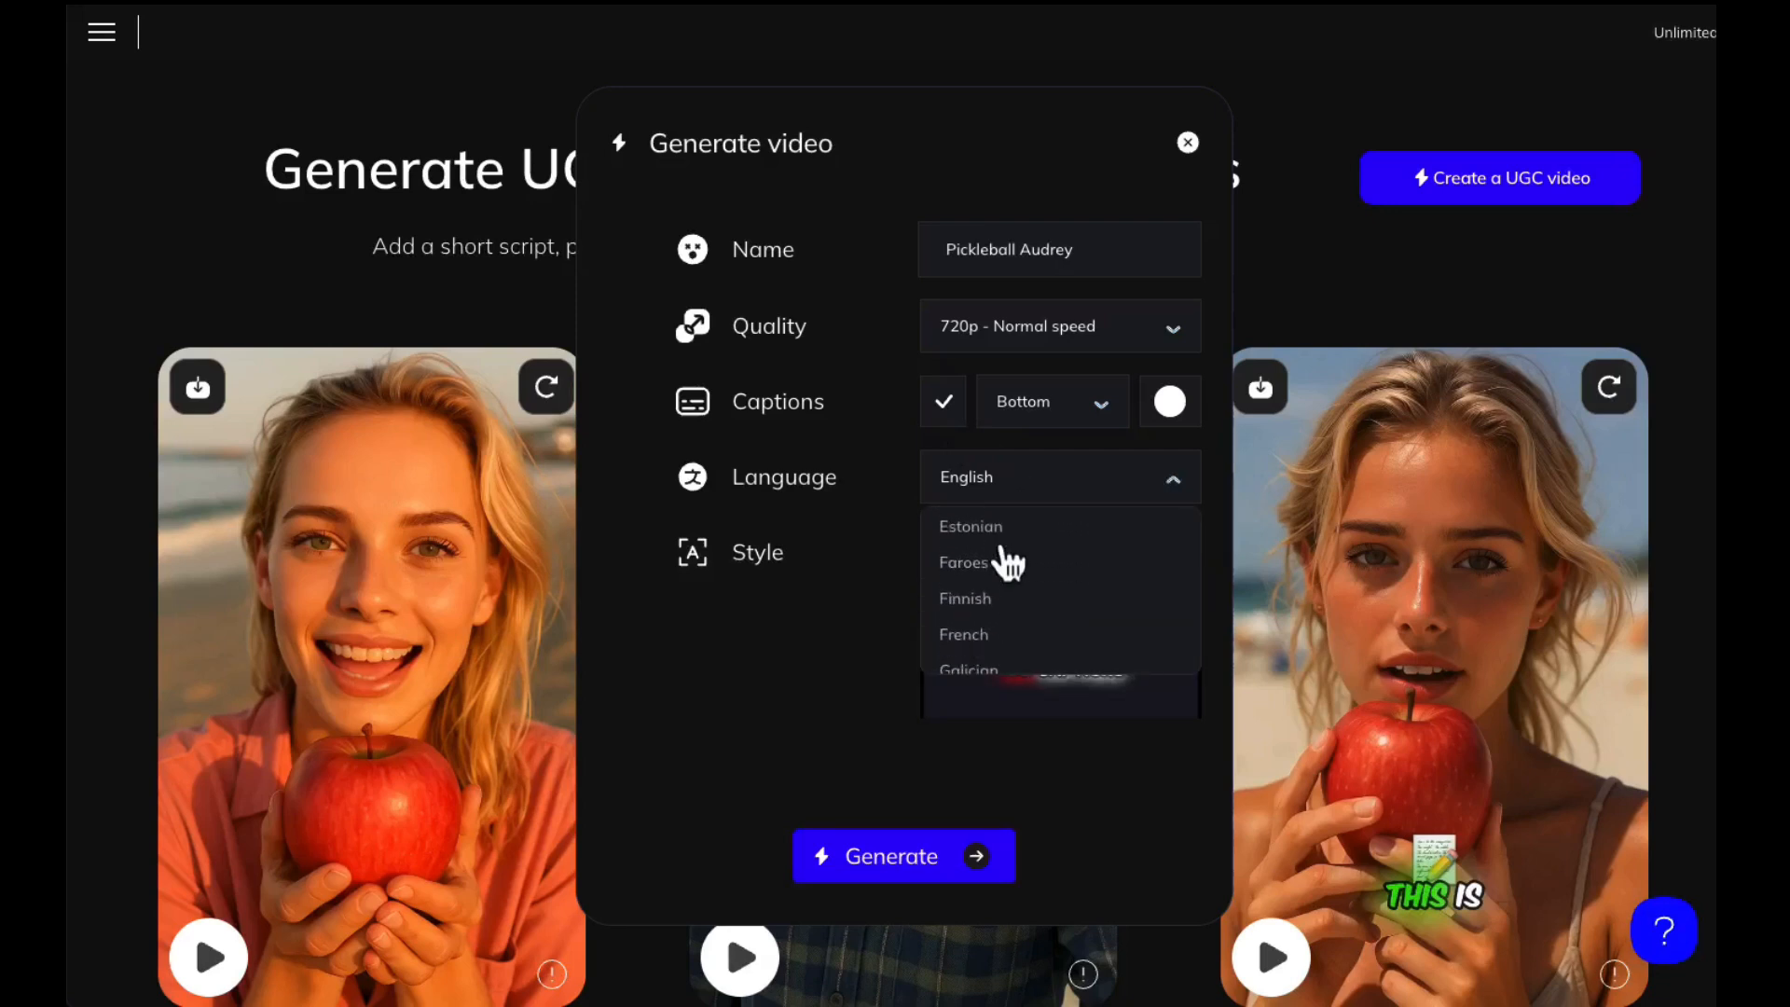
scroll(1008, 564, "down", 4)
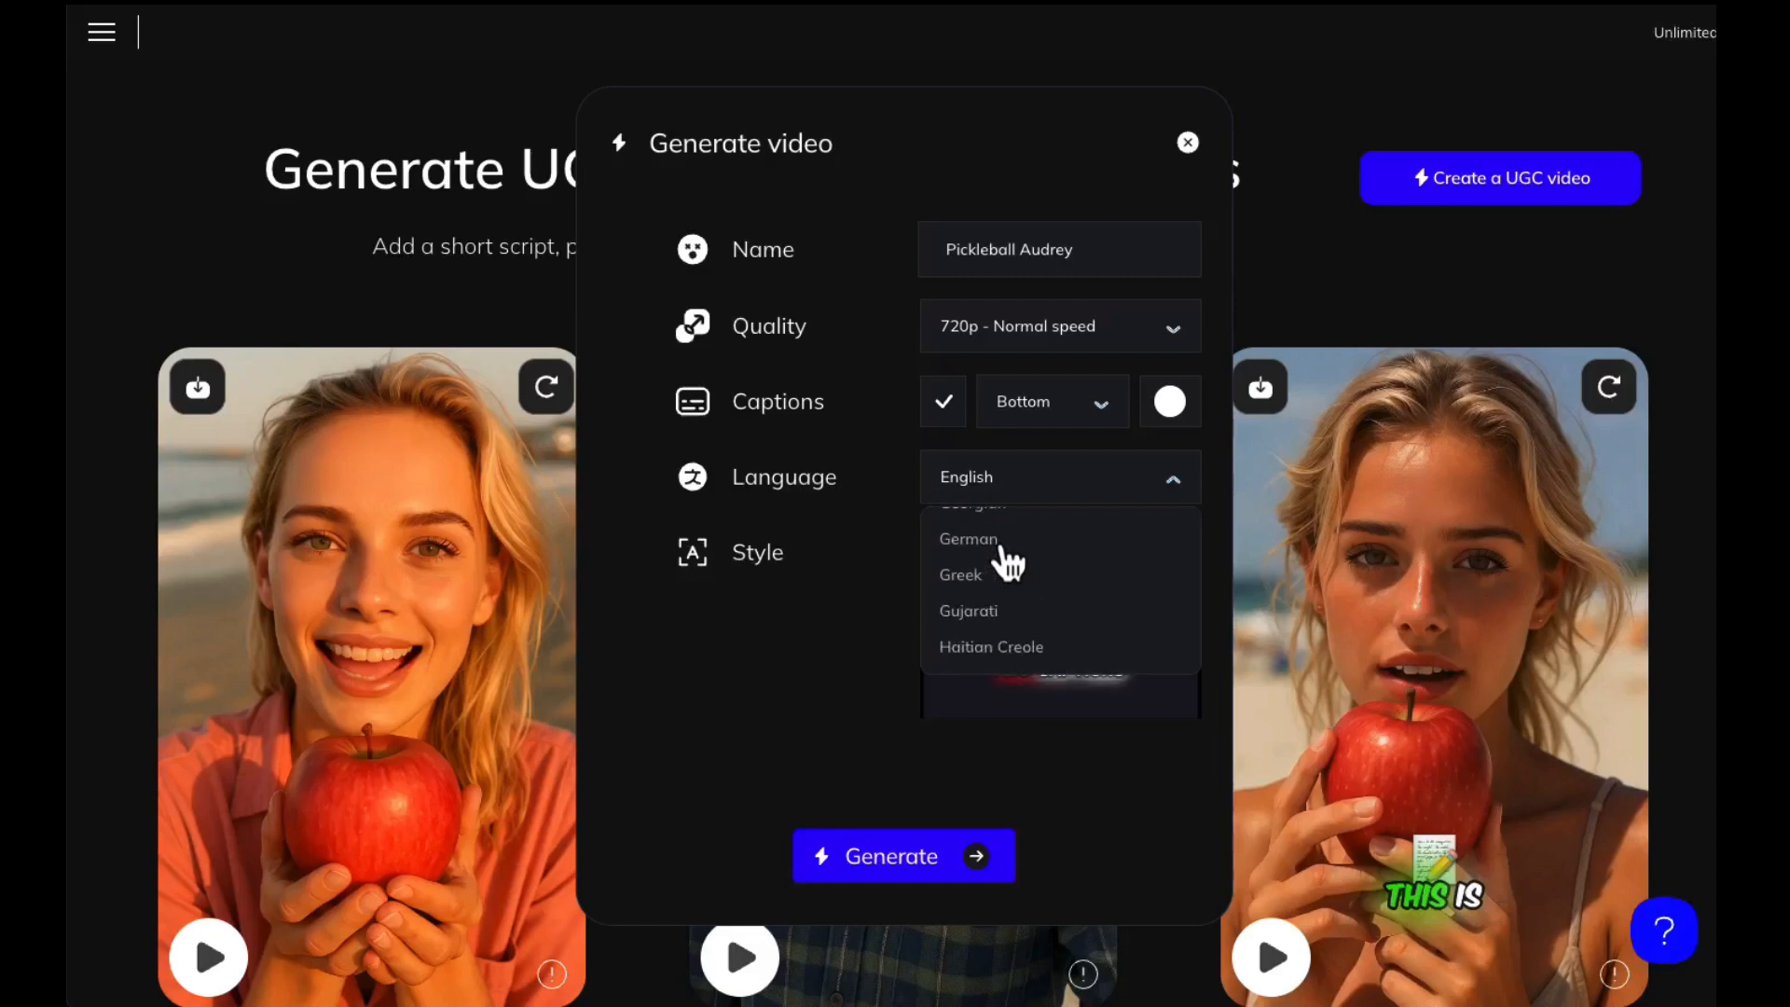
scroll(1009, 564, "down", 3)
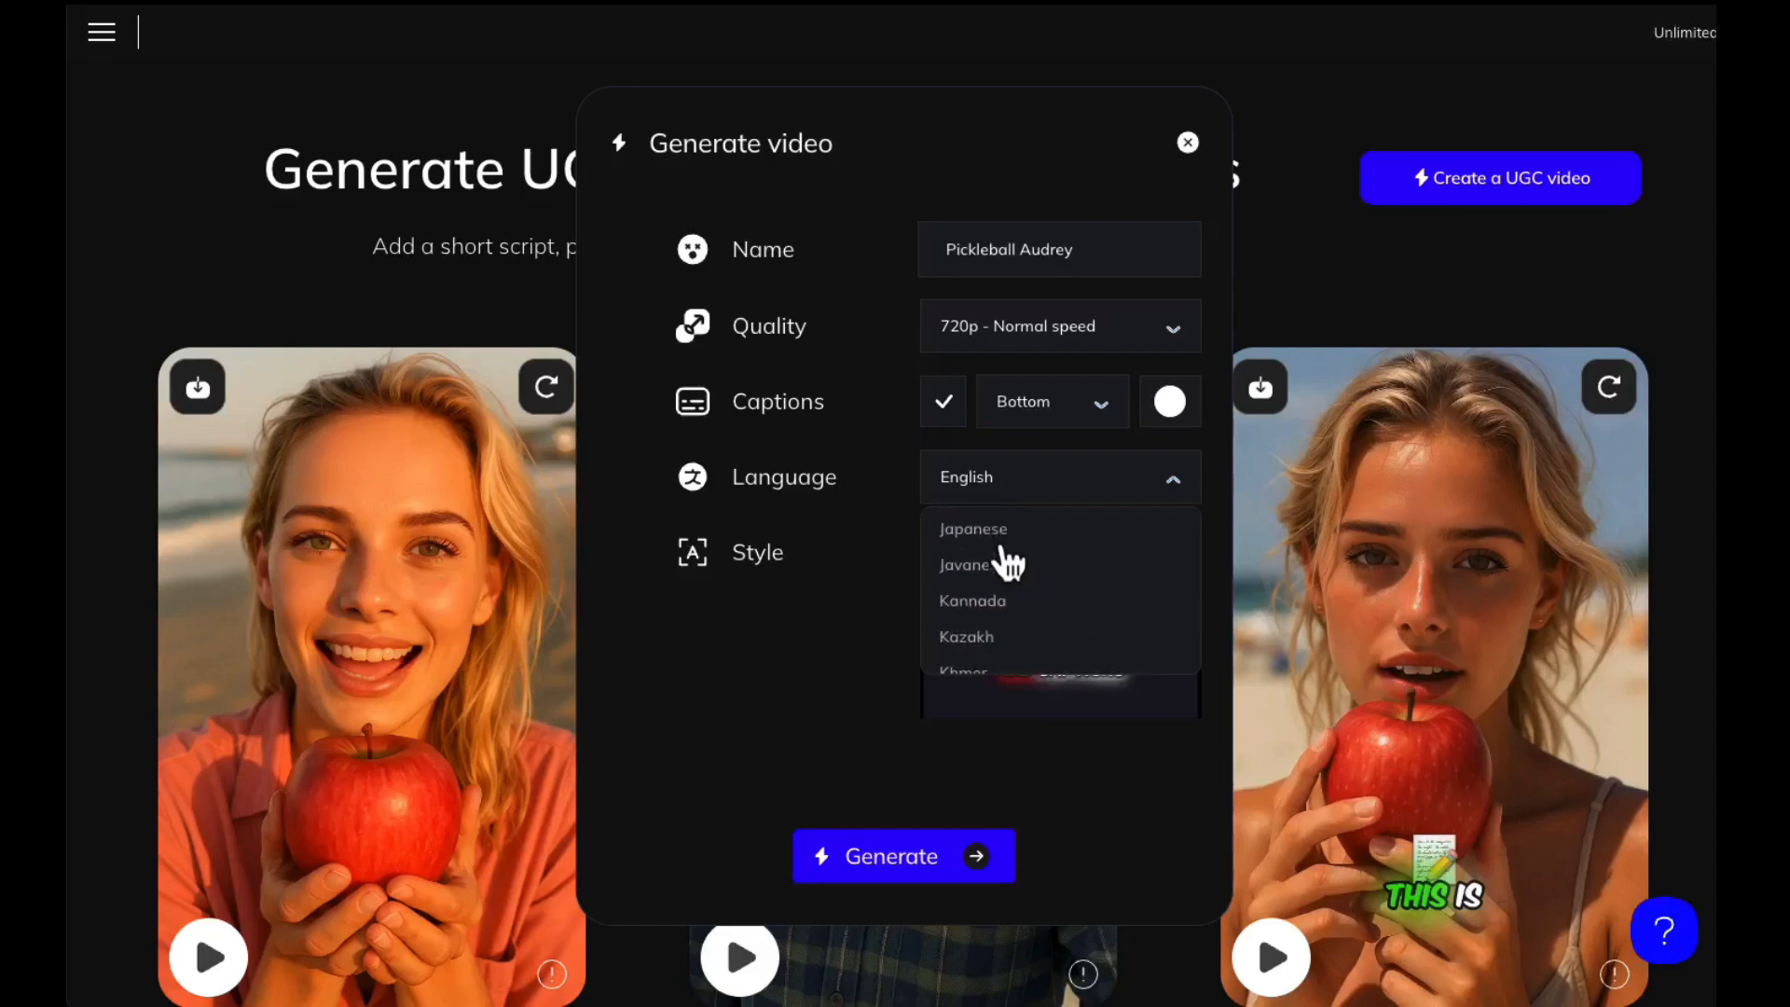
left_click(863, 423)
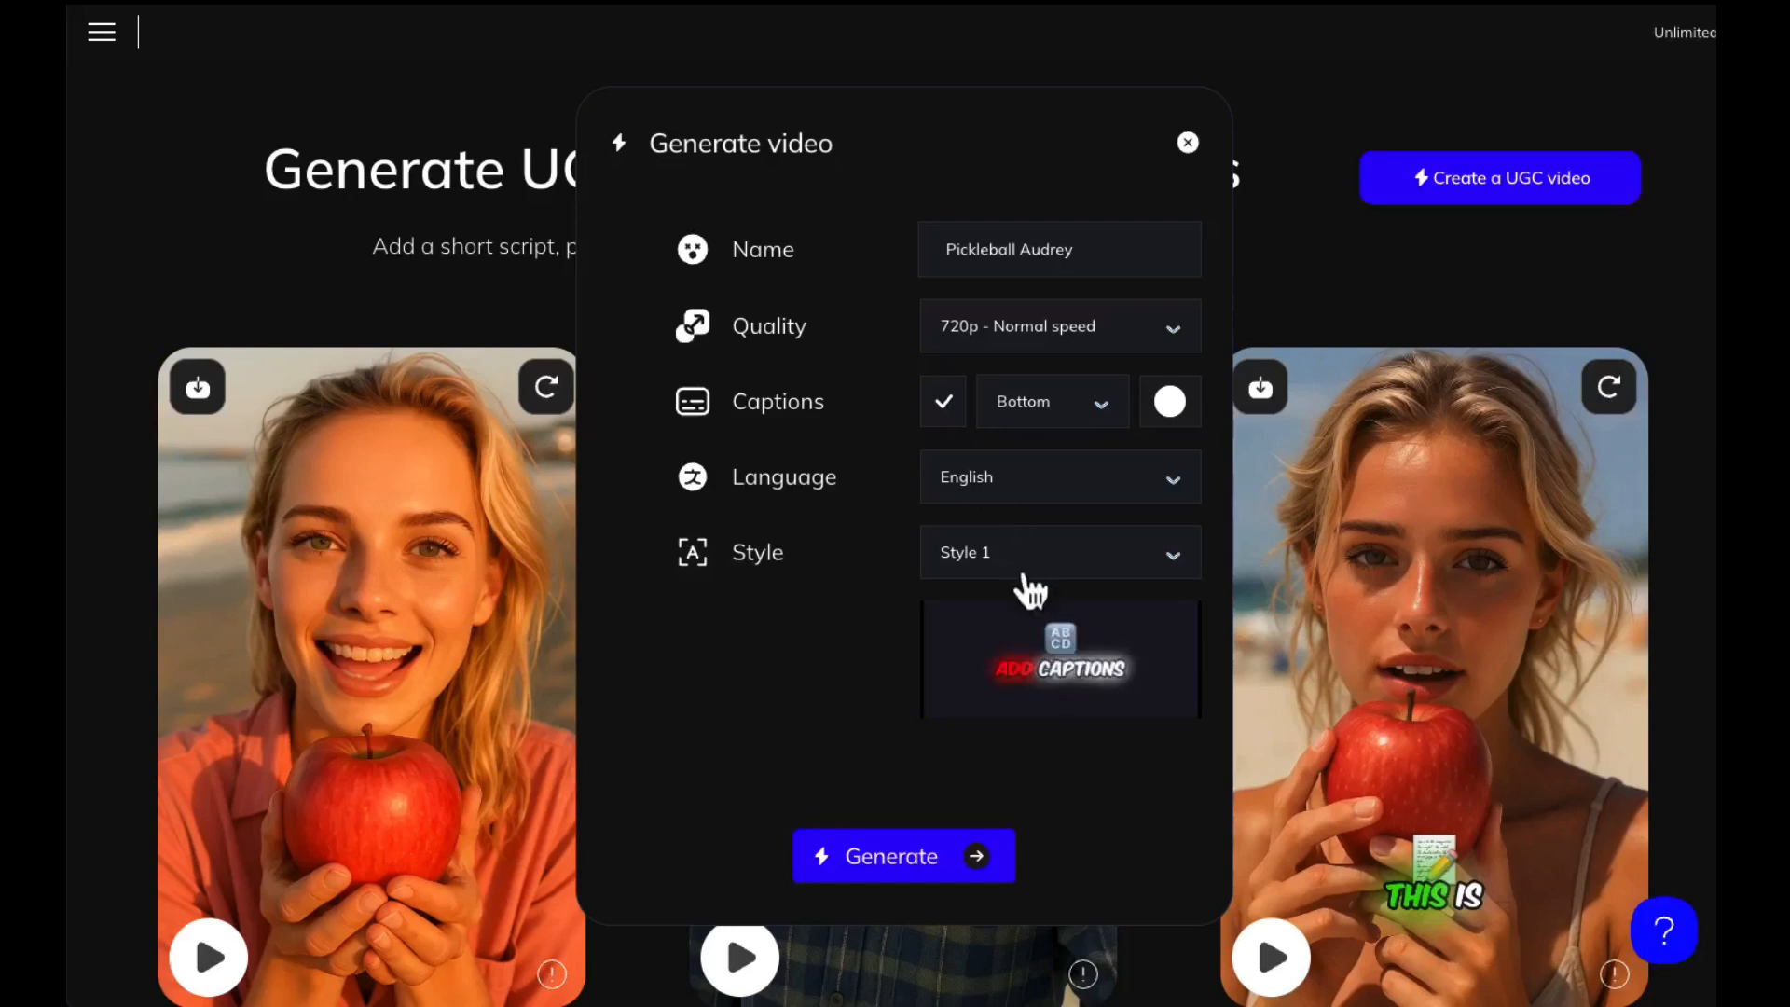
Preview caption styles 2, 3, 4 and 5 one after another
left_click(992, 556)
left_click(966, 652)
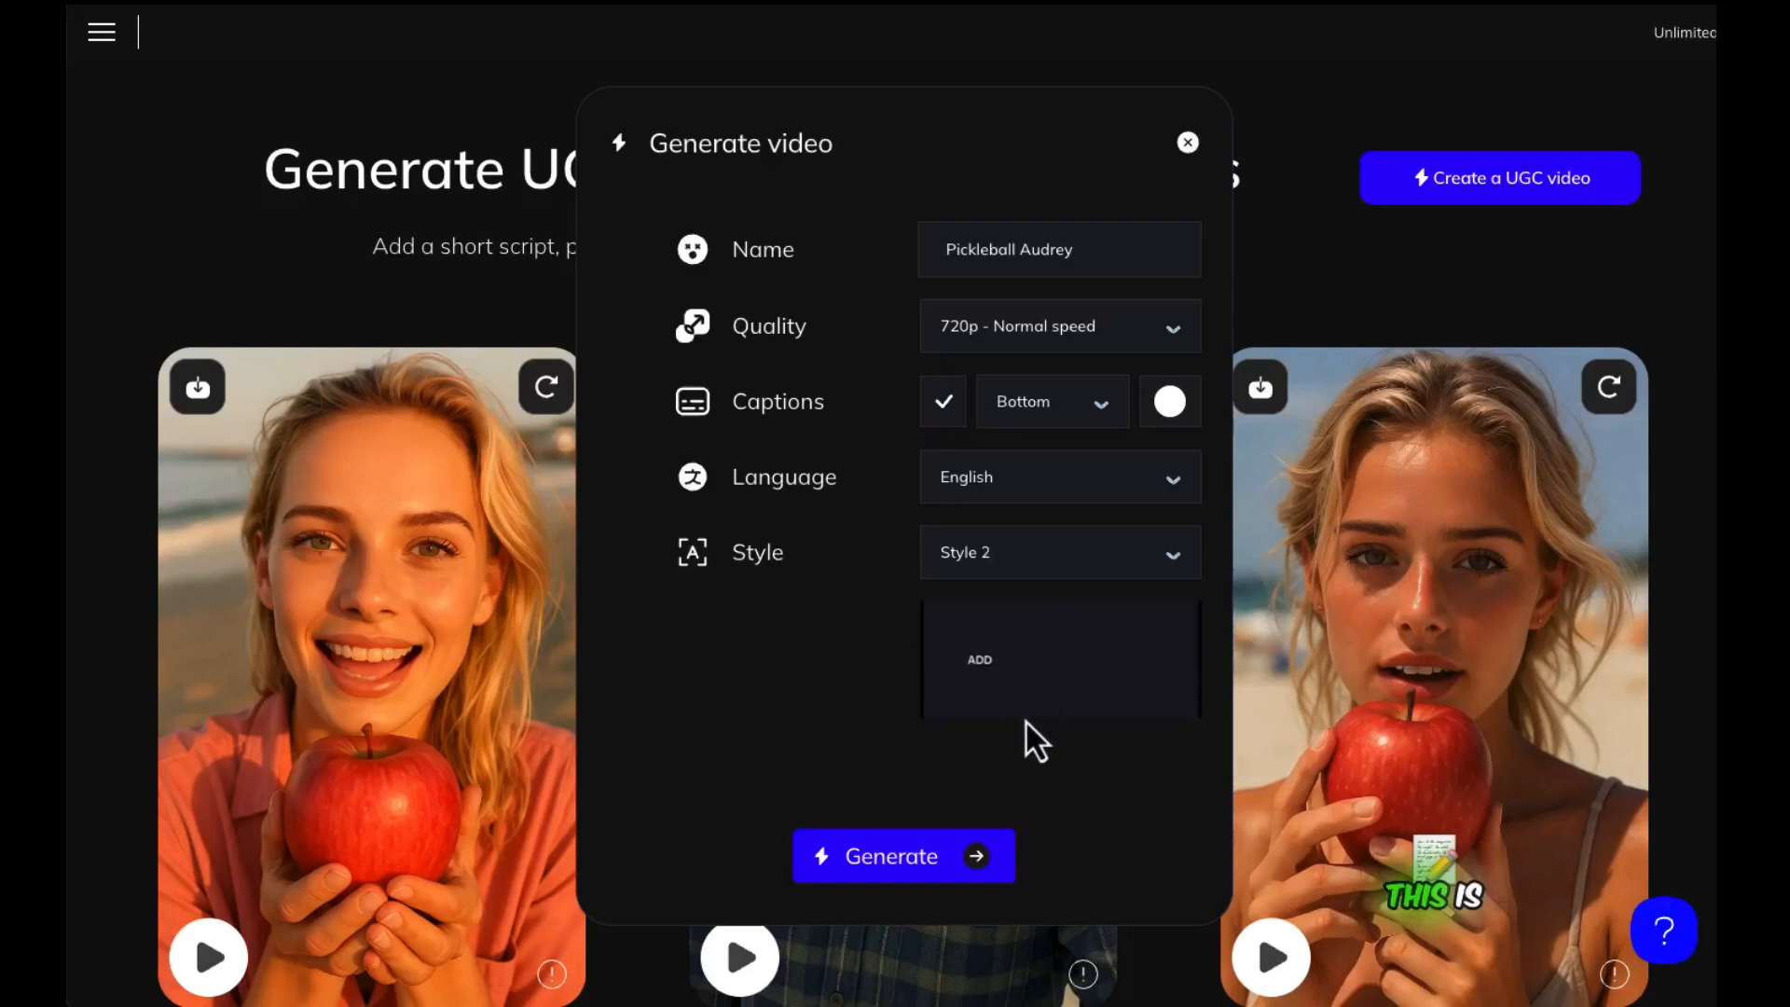
left_click(984, 556)
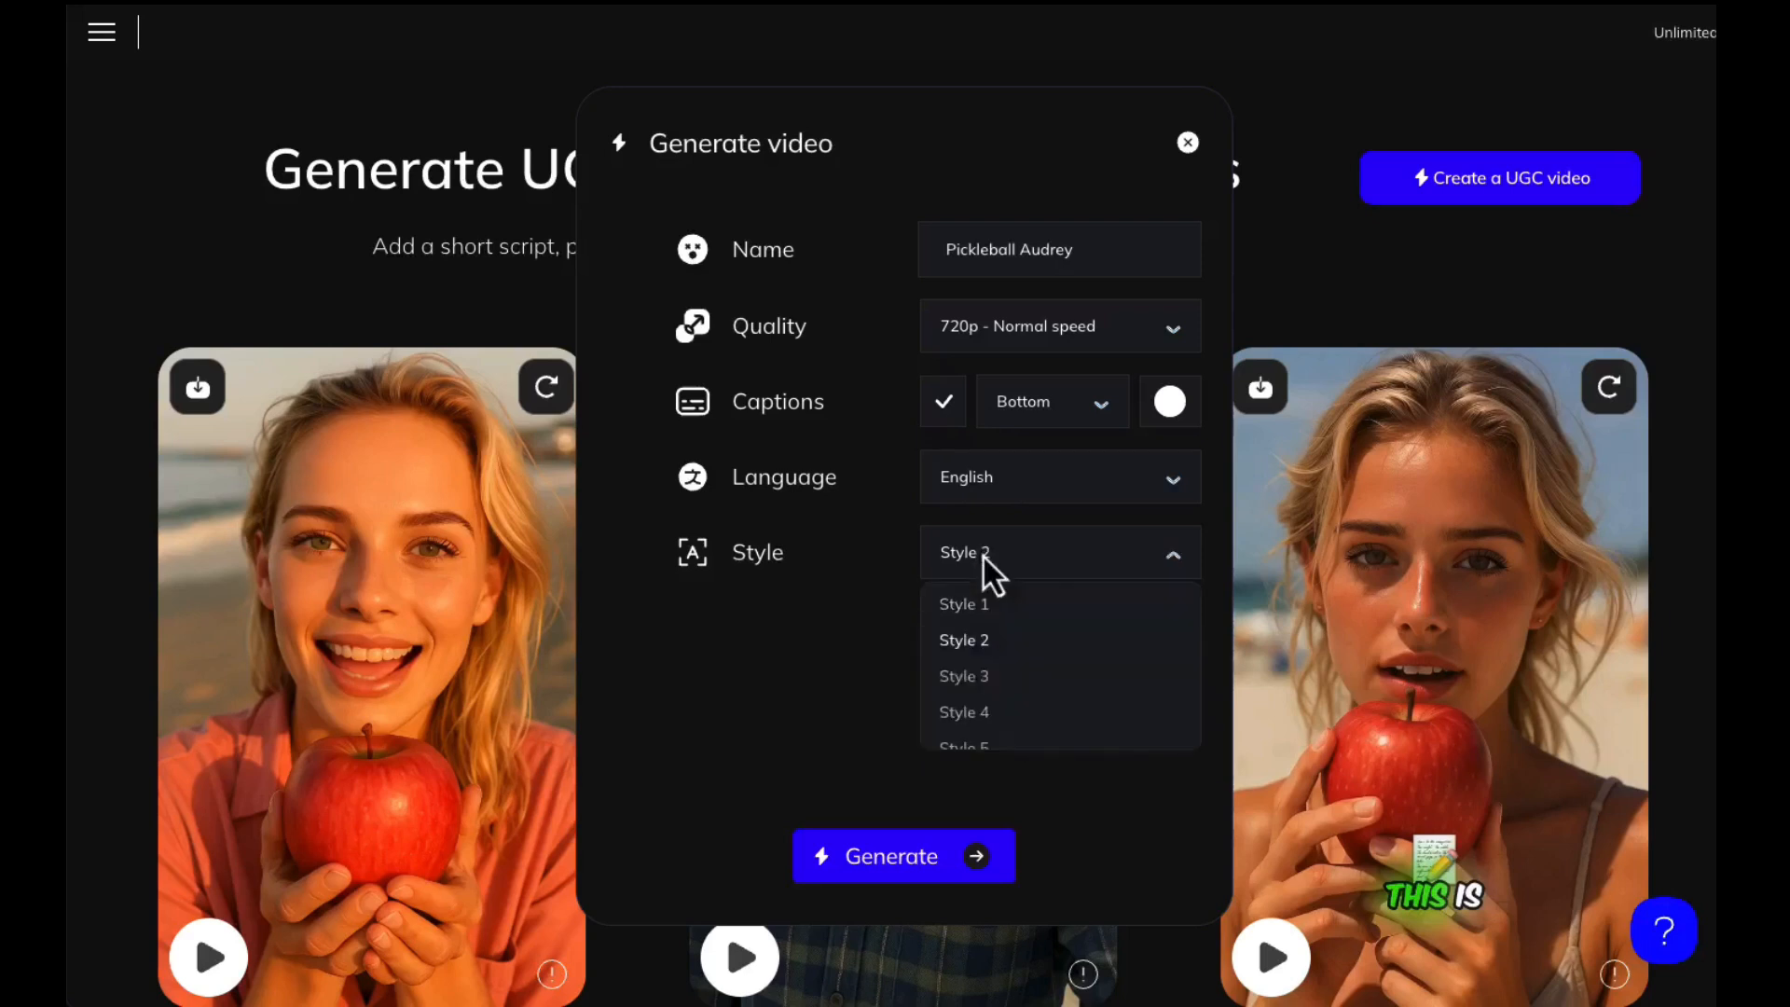
left_click(971, 675)
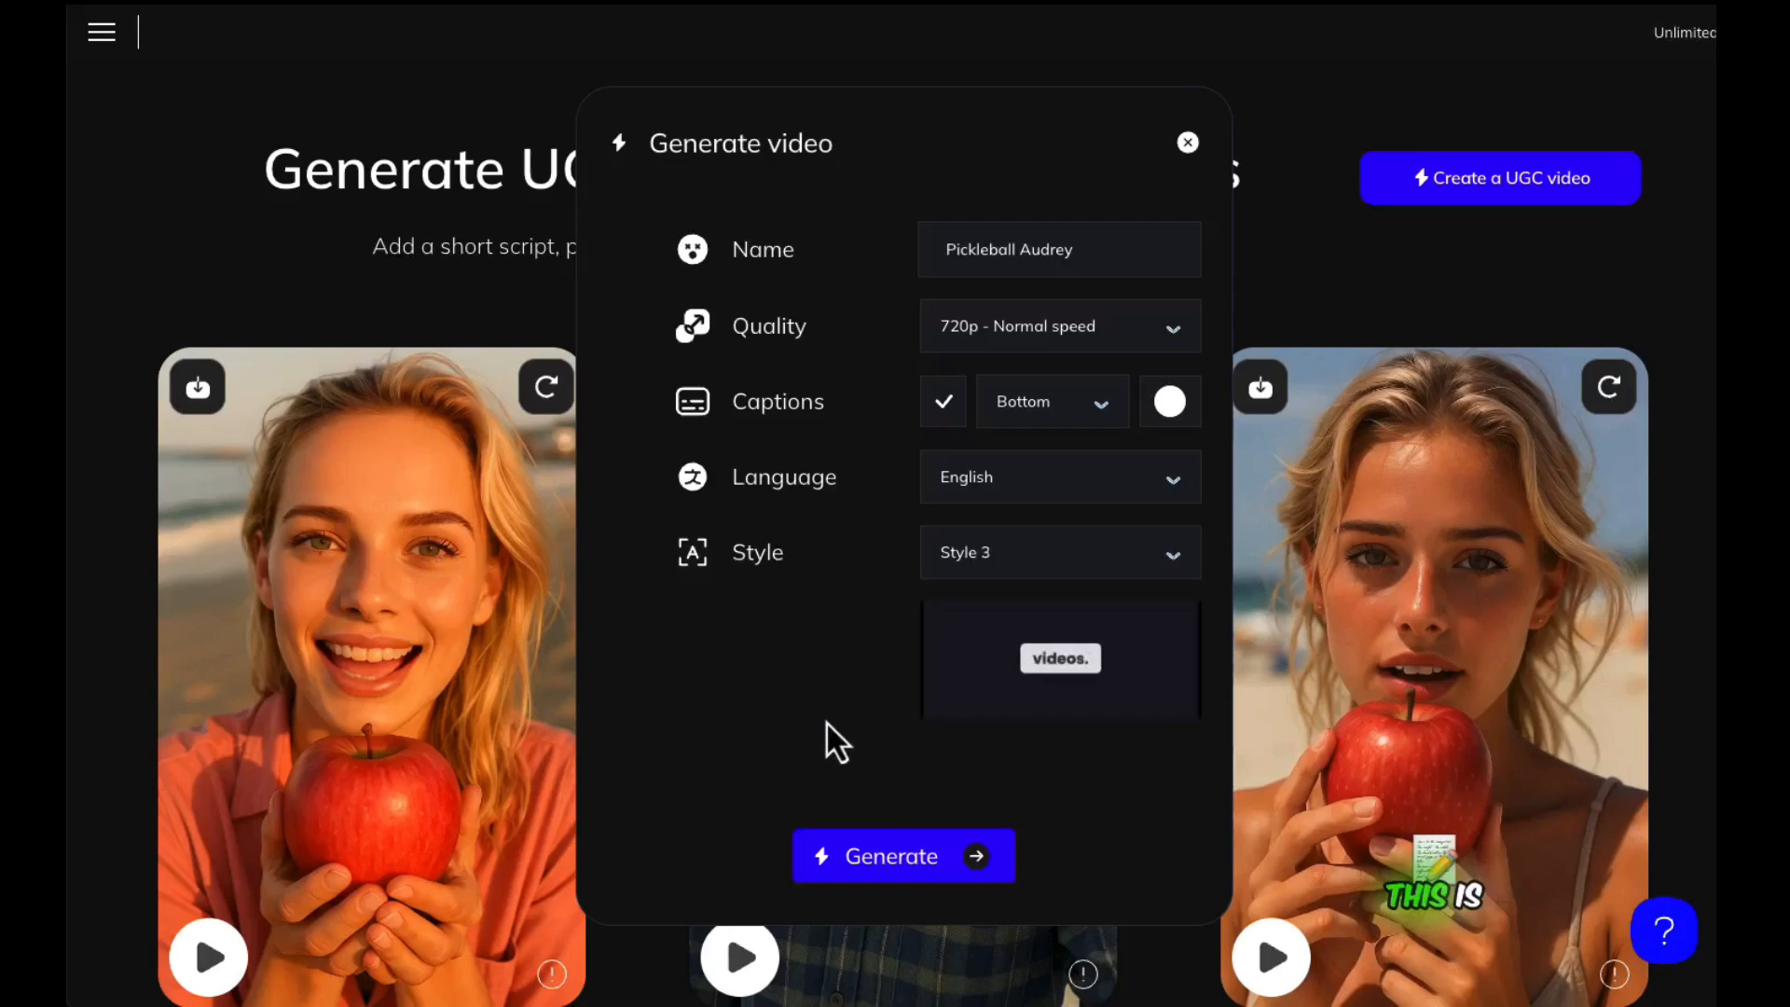
left_click(995, 559)
left_click(965, 712)
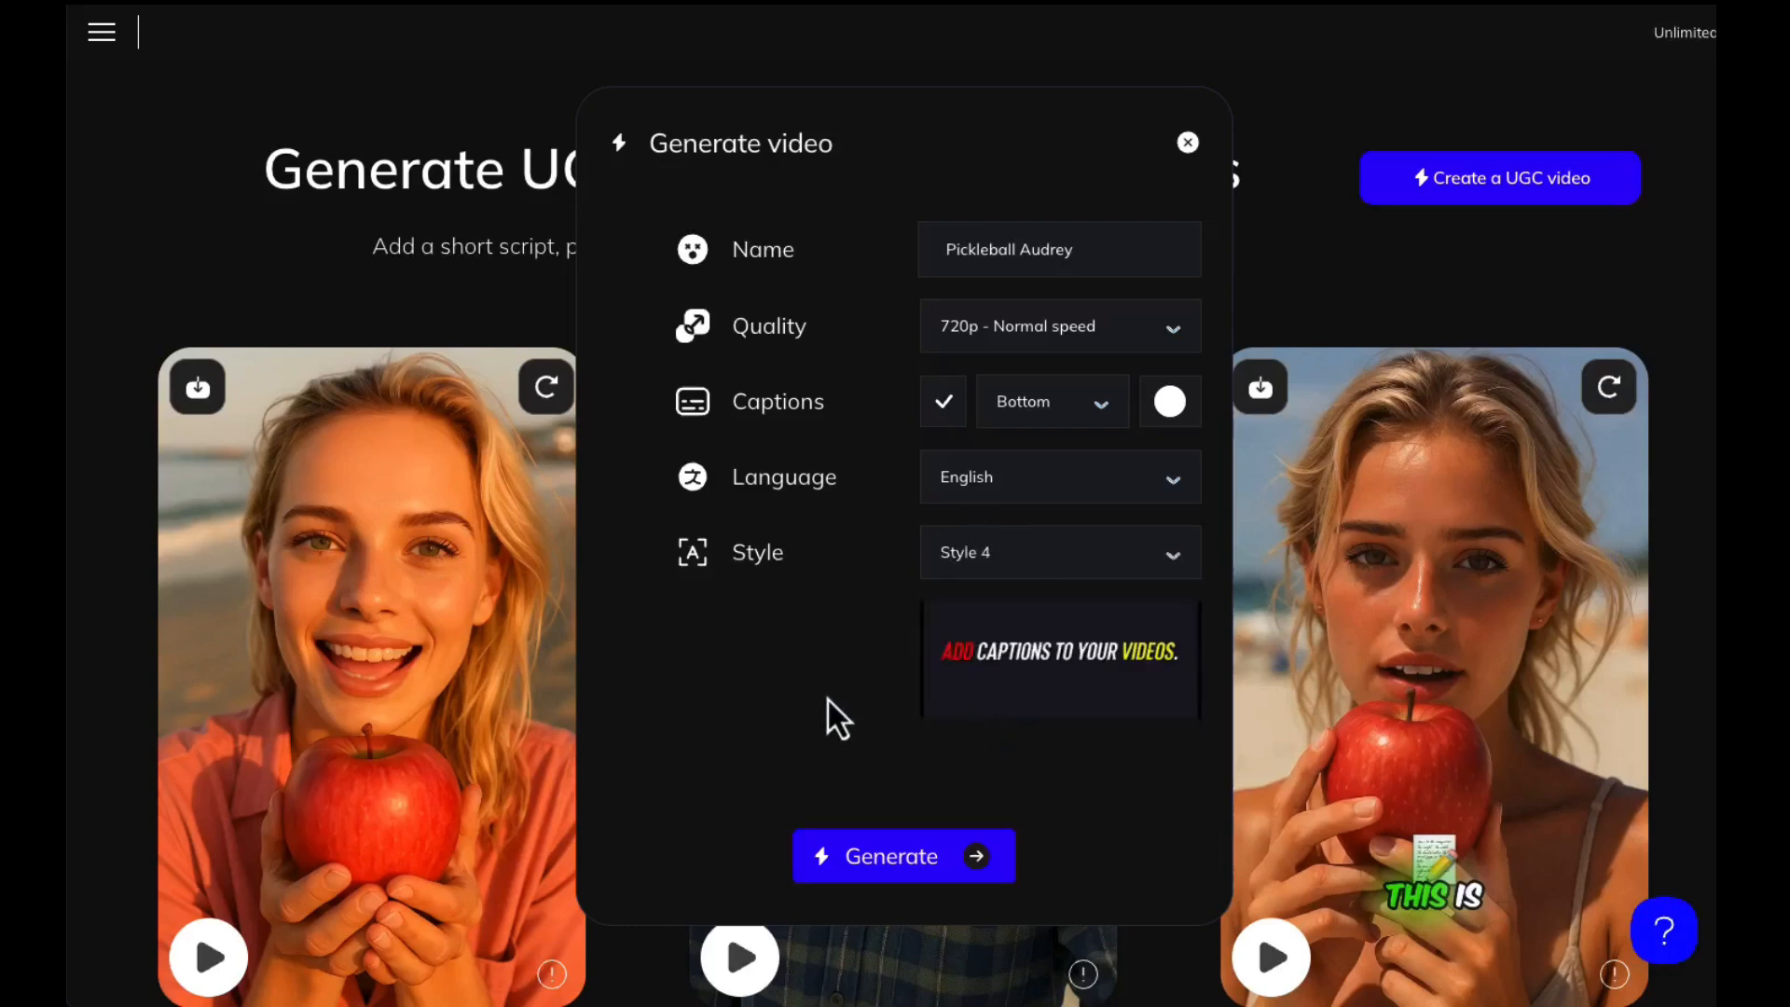
left_click(990, 557)
left_click(965, 746)
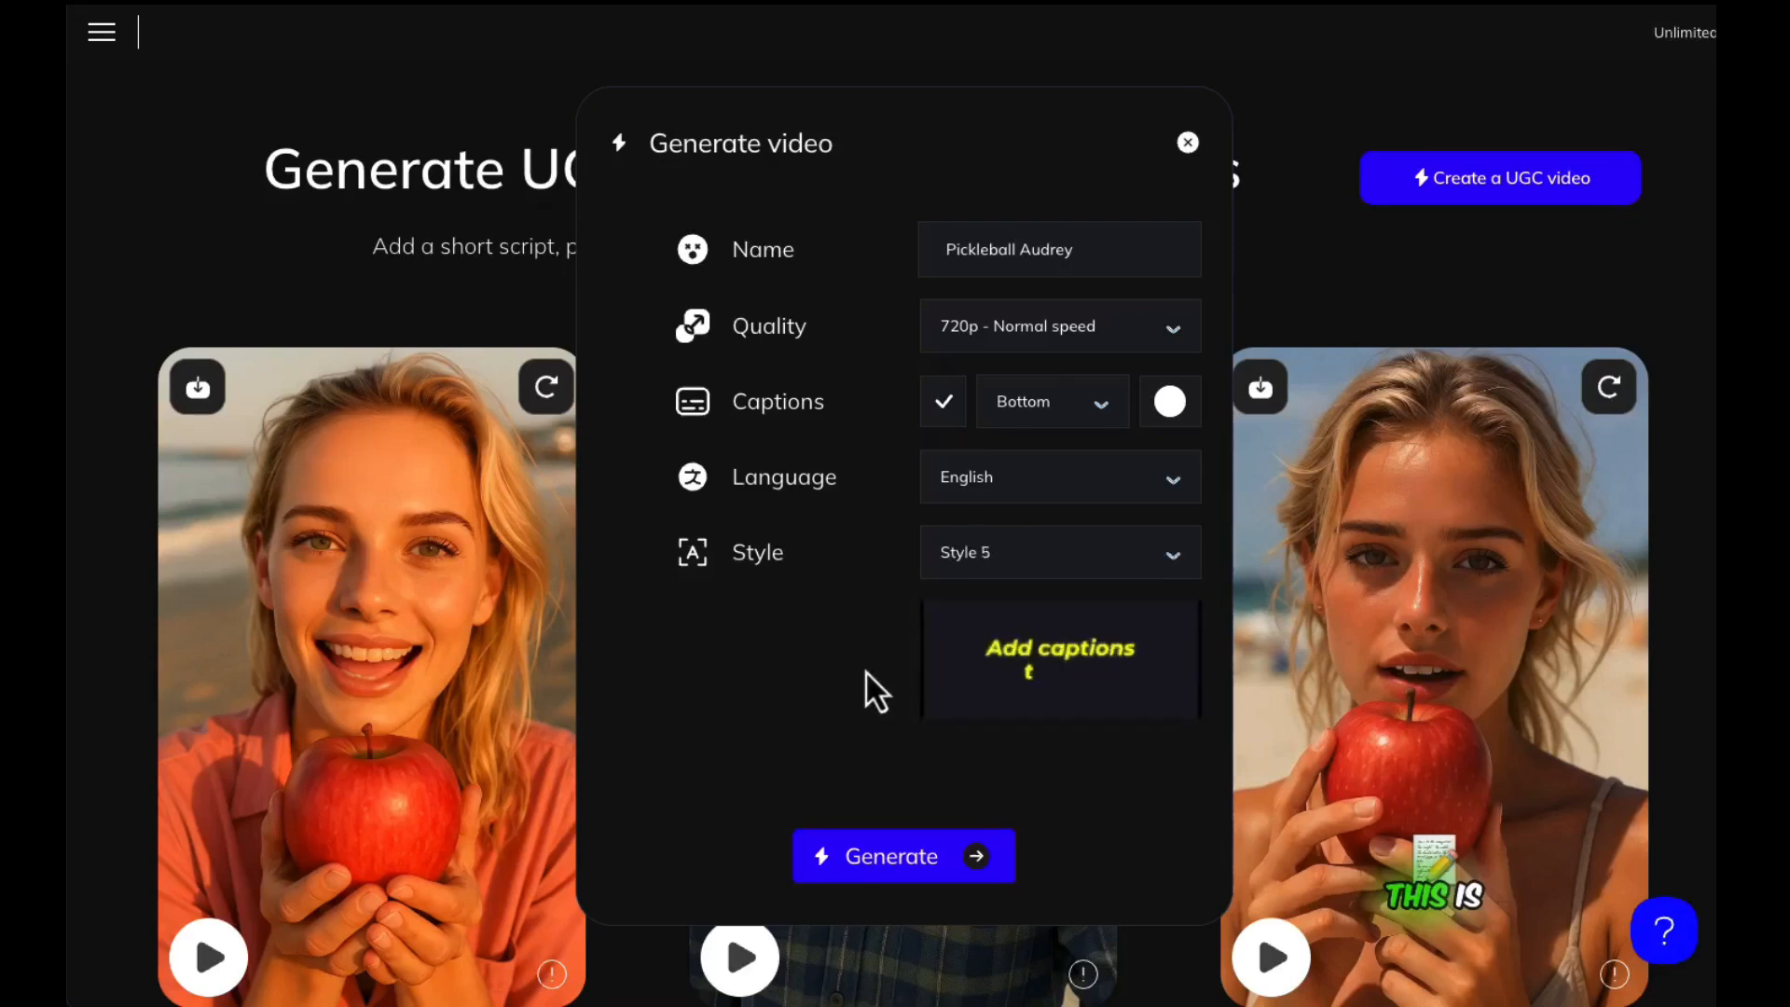
Set the caption style to Style 4 and generate the video
left_click(987, 564)
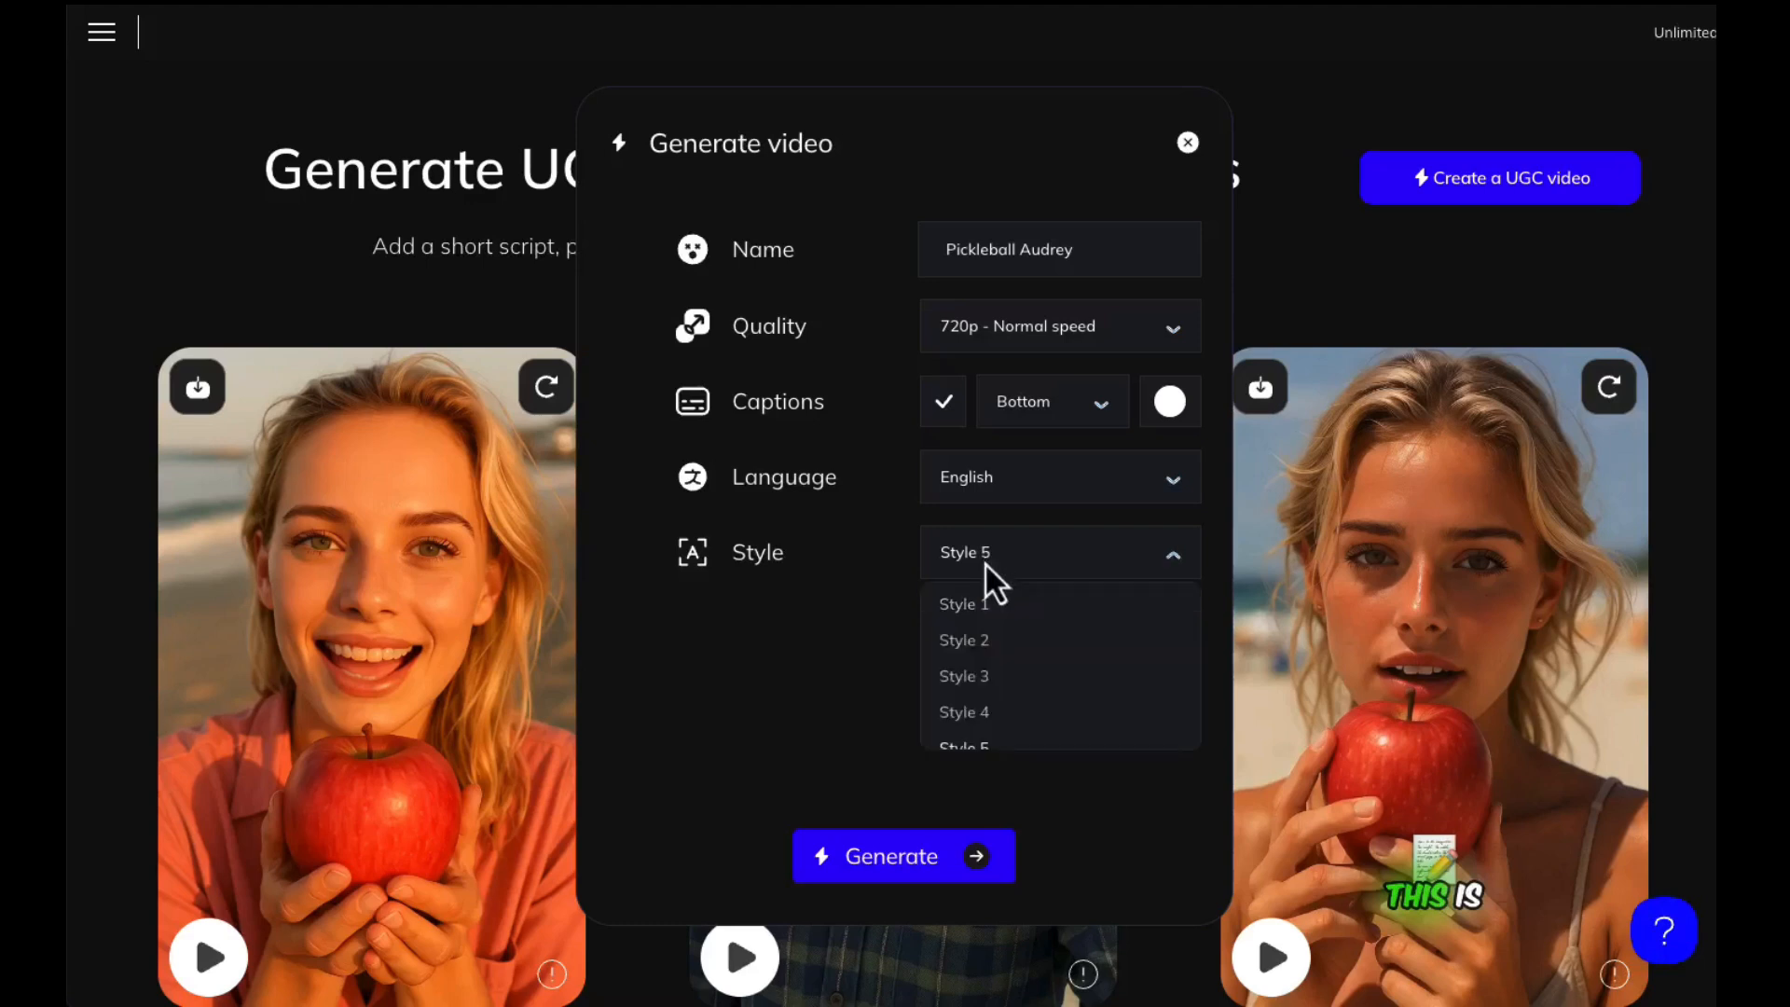
left_click(975, 723)
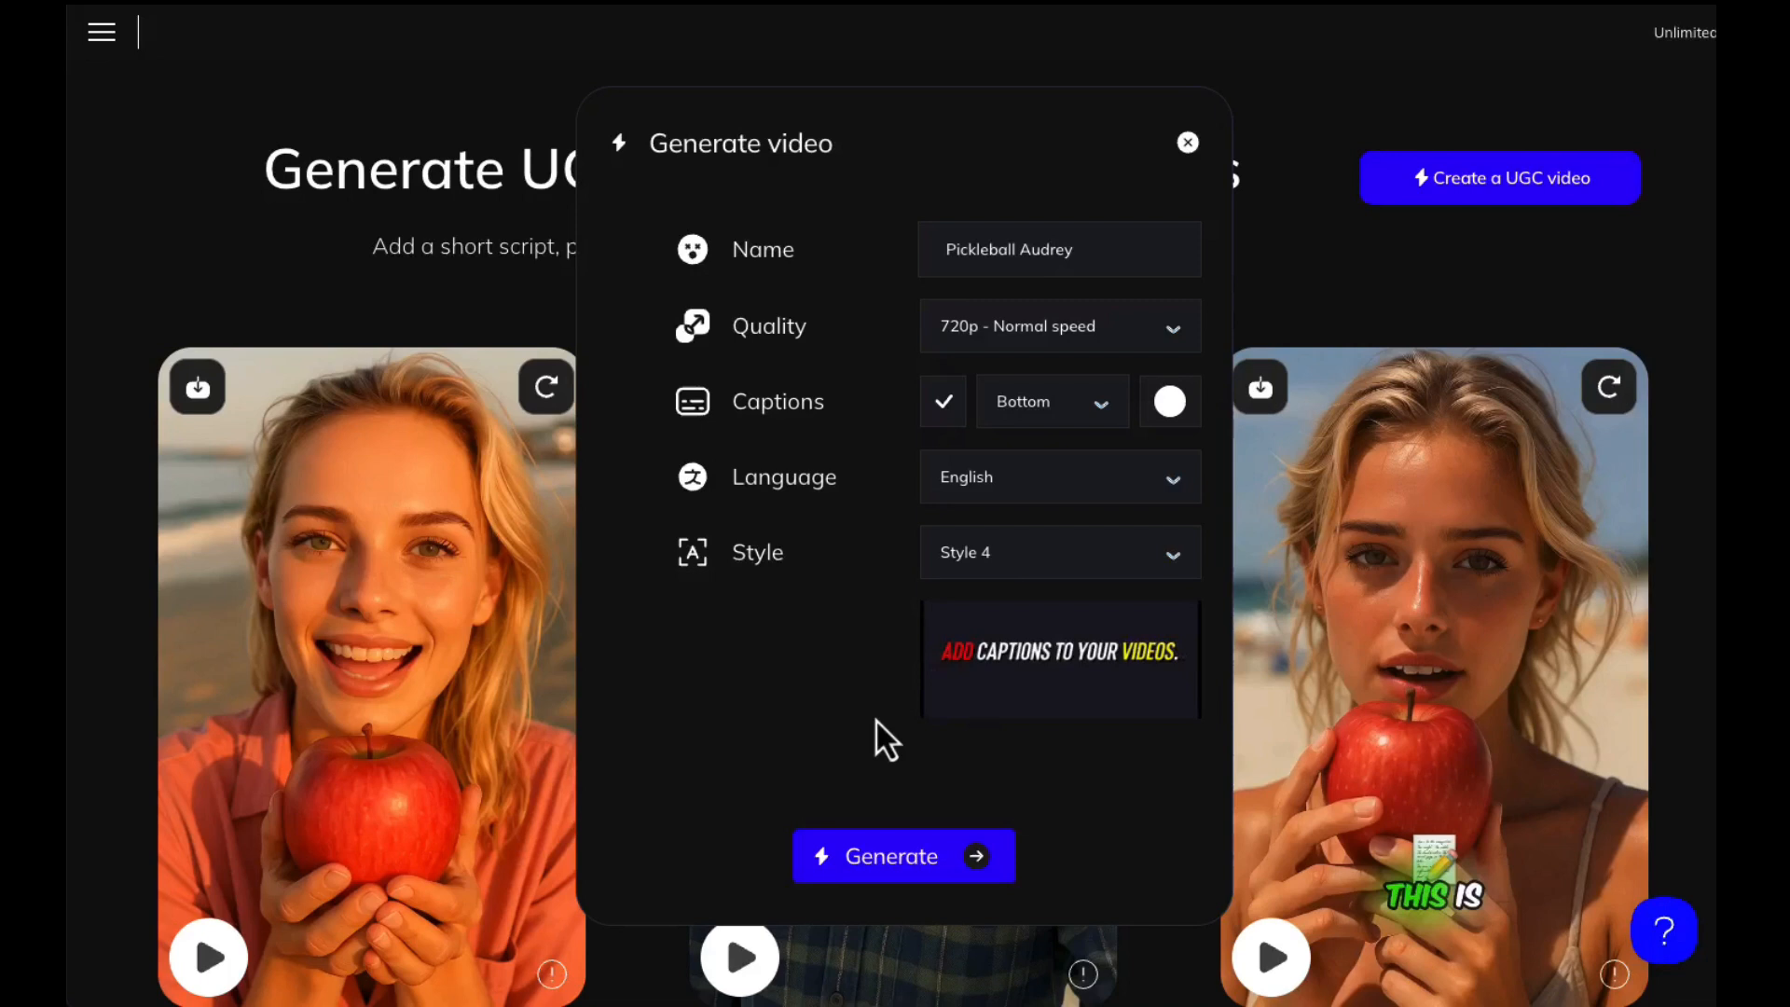
left_click(911, 855)
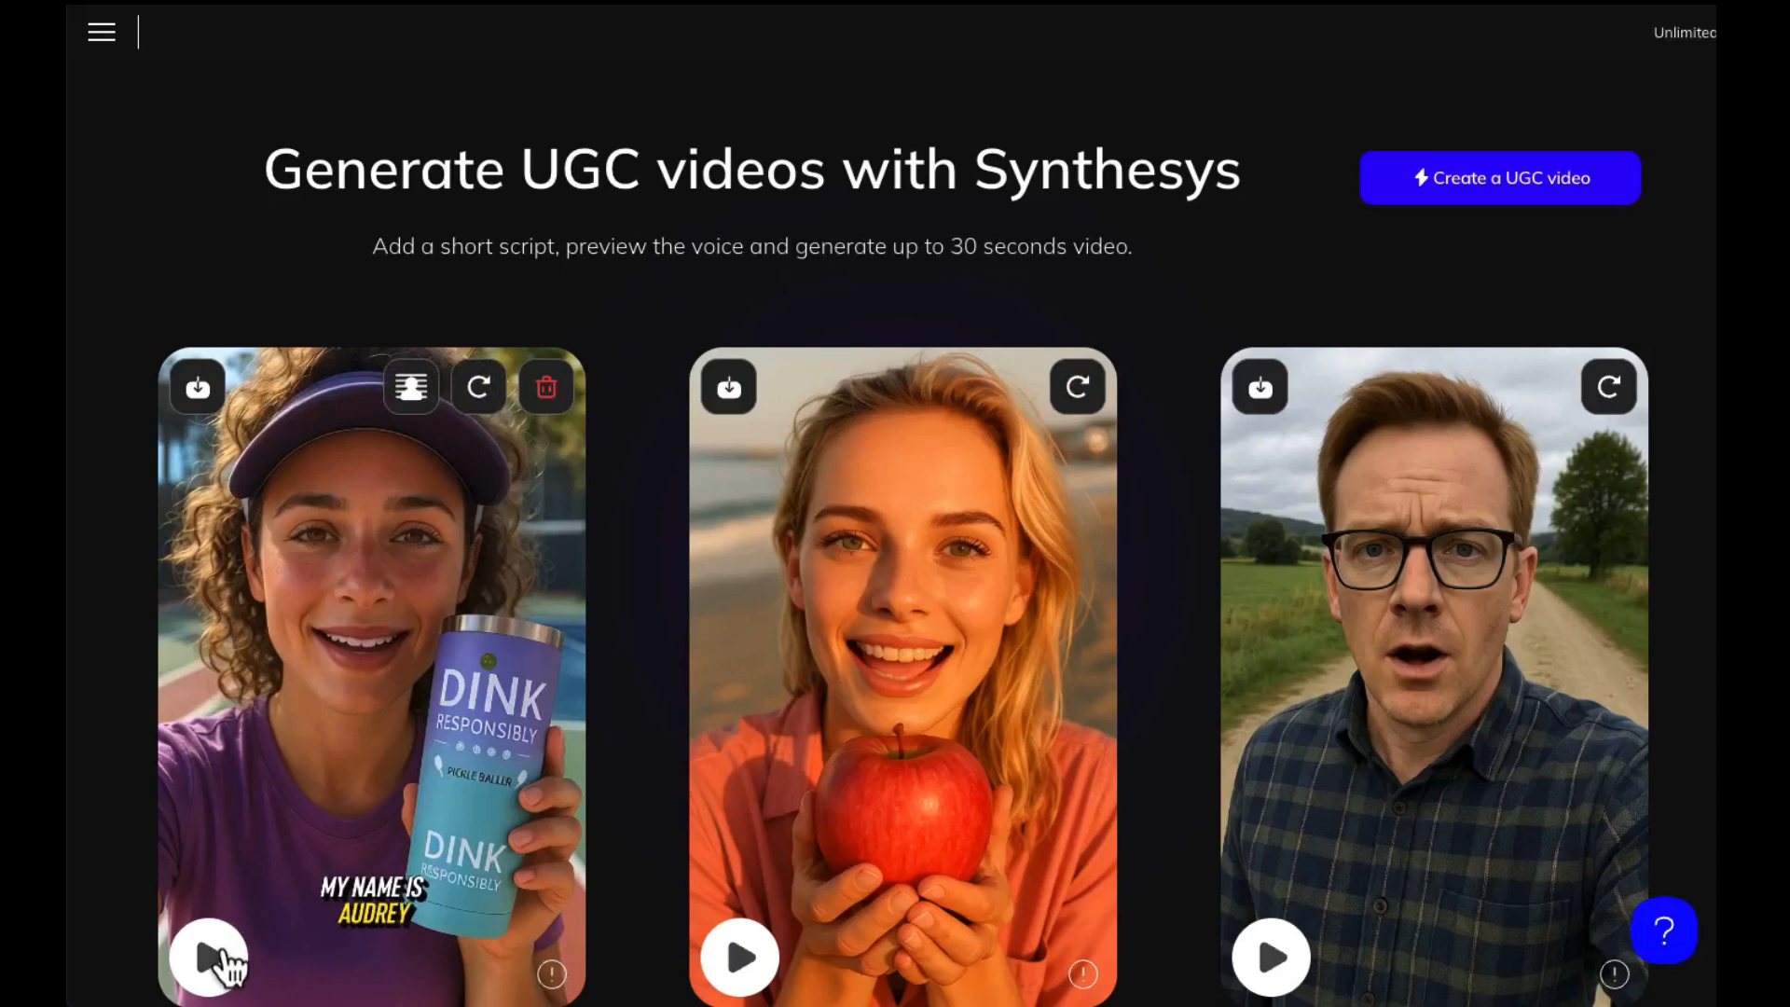
Play the newly generated pickleball video and download it
scroll(223, 964, "down", 1)
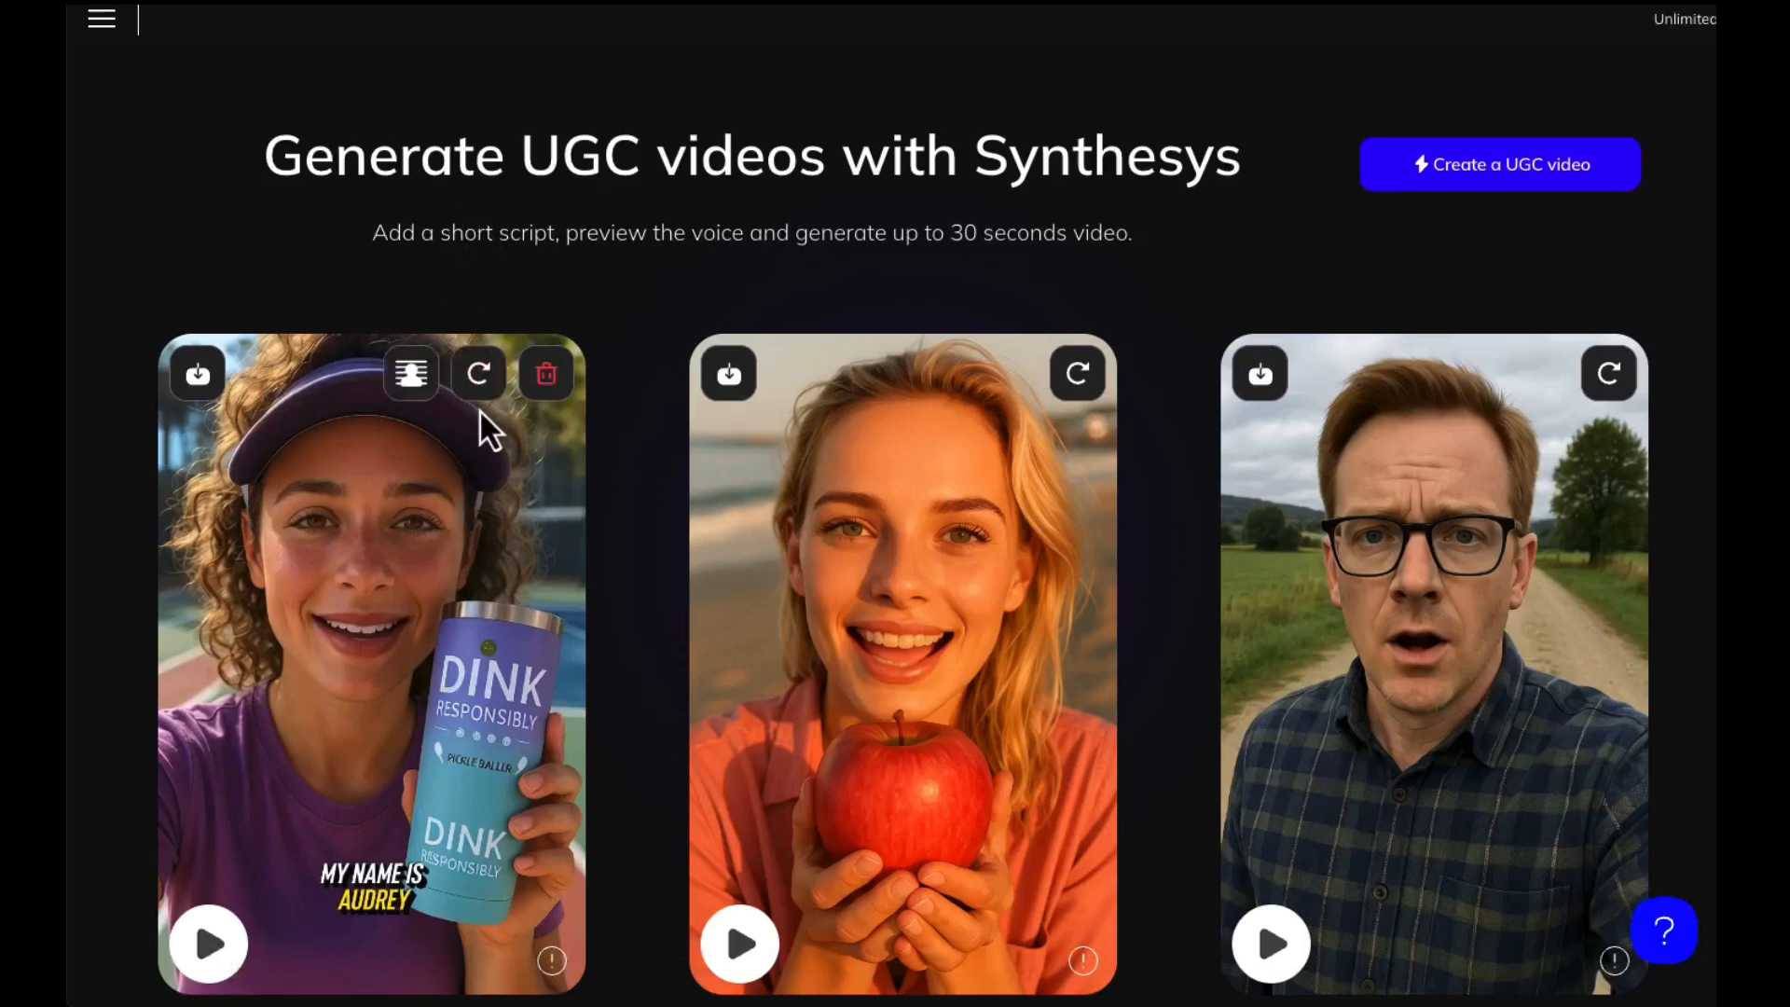
scroll(479, 410, "up", 1)
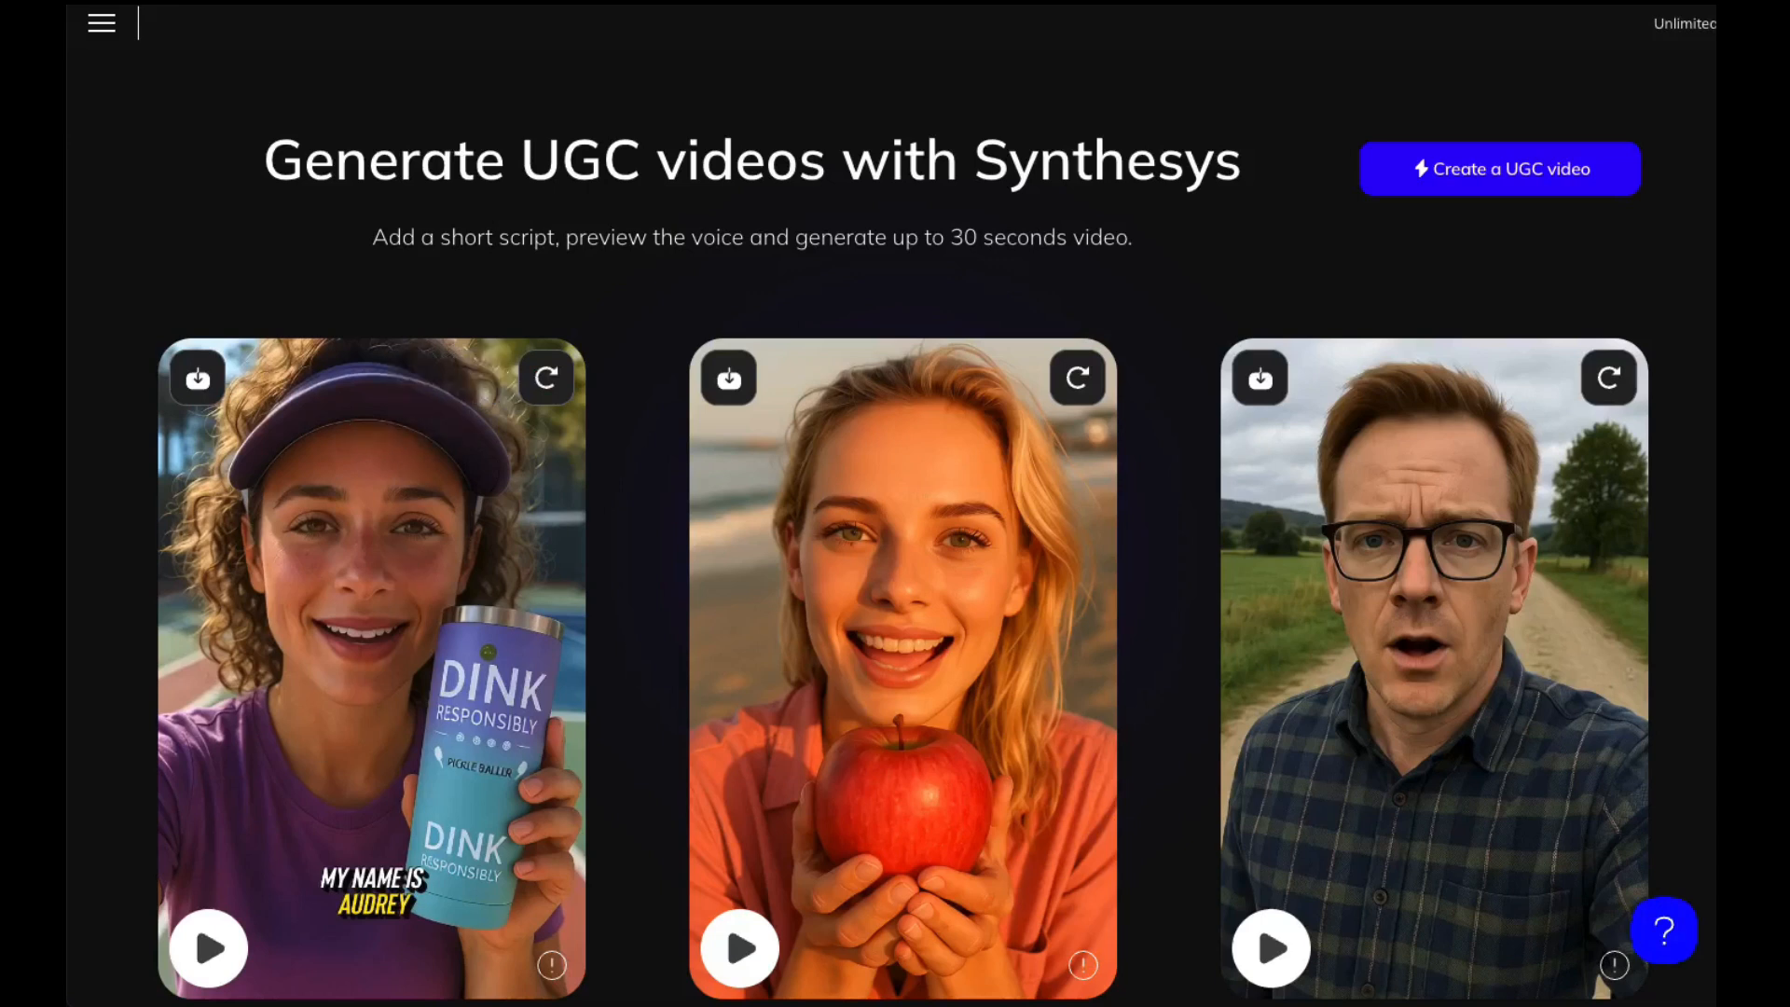
left_click(191, 960)
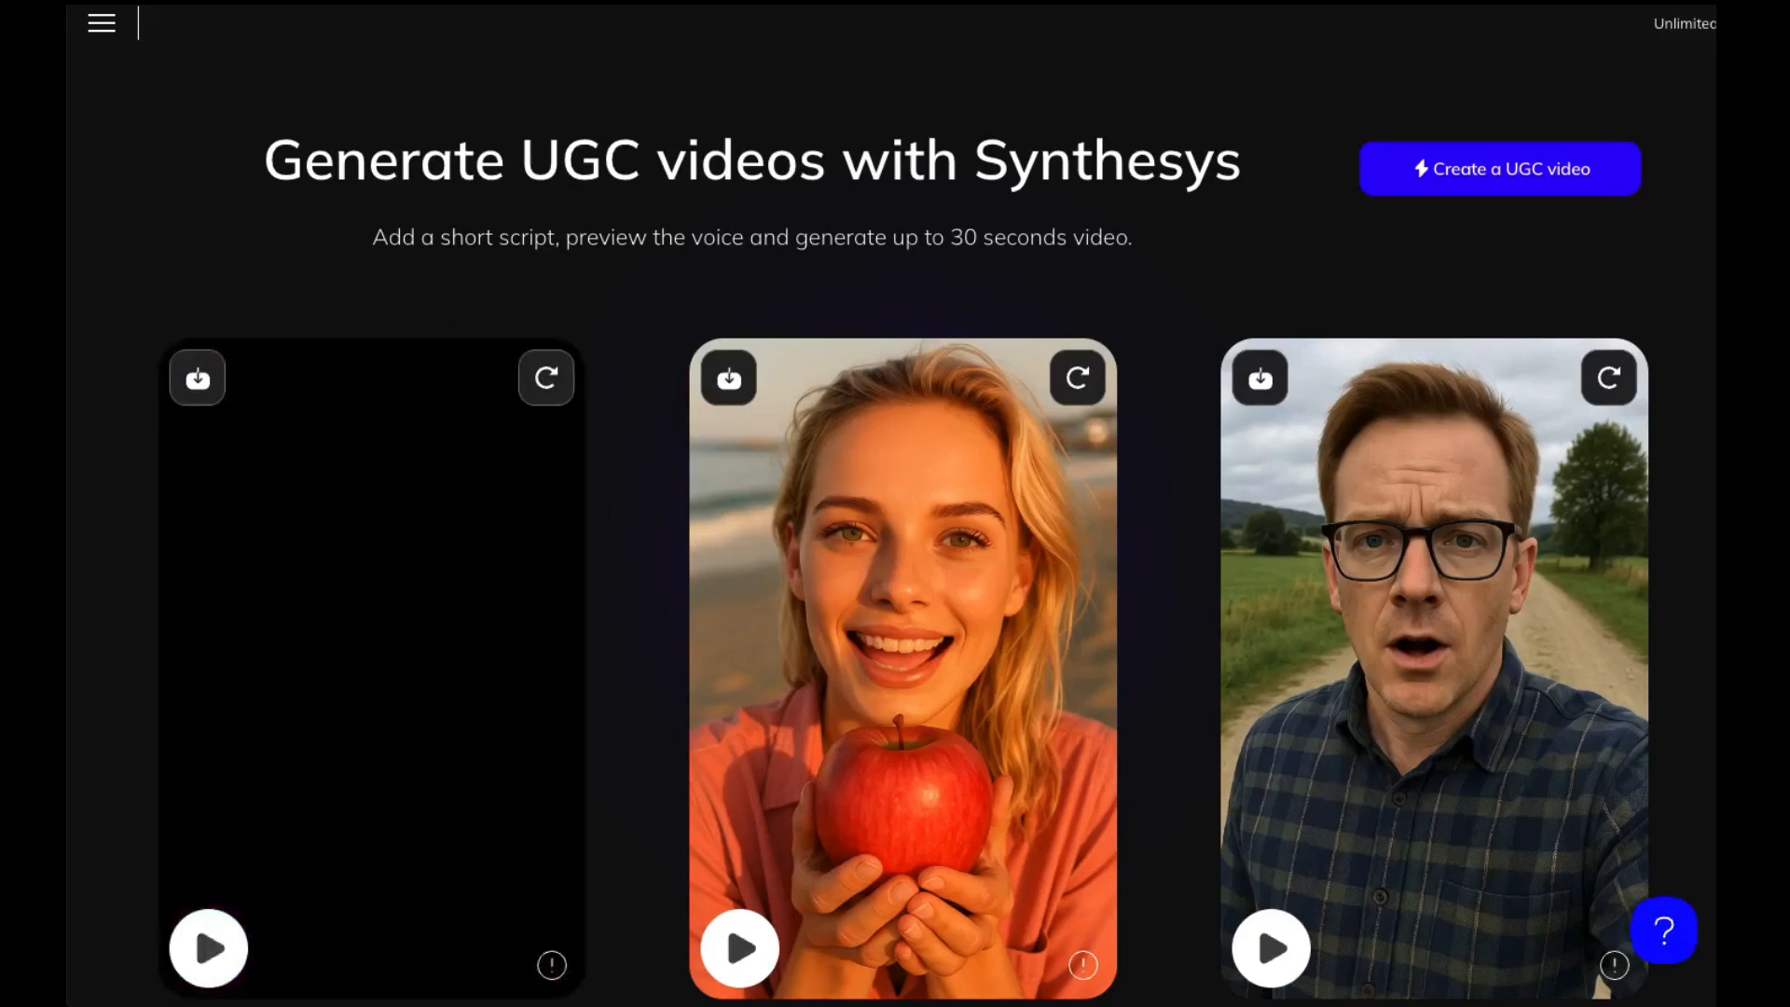
mouse_move(222, 673)
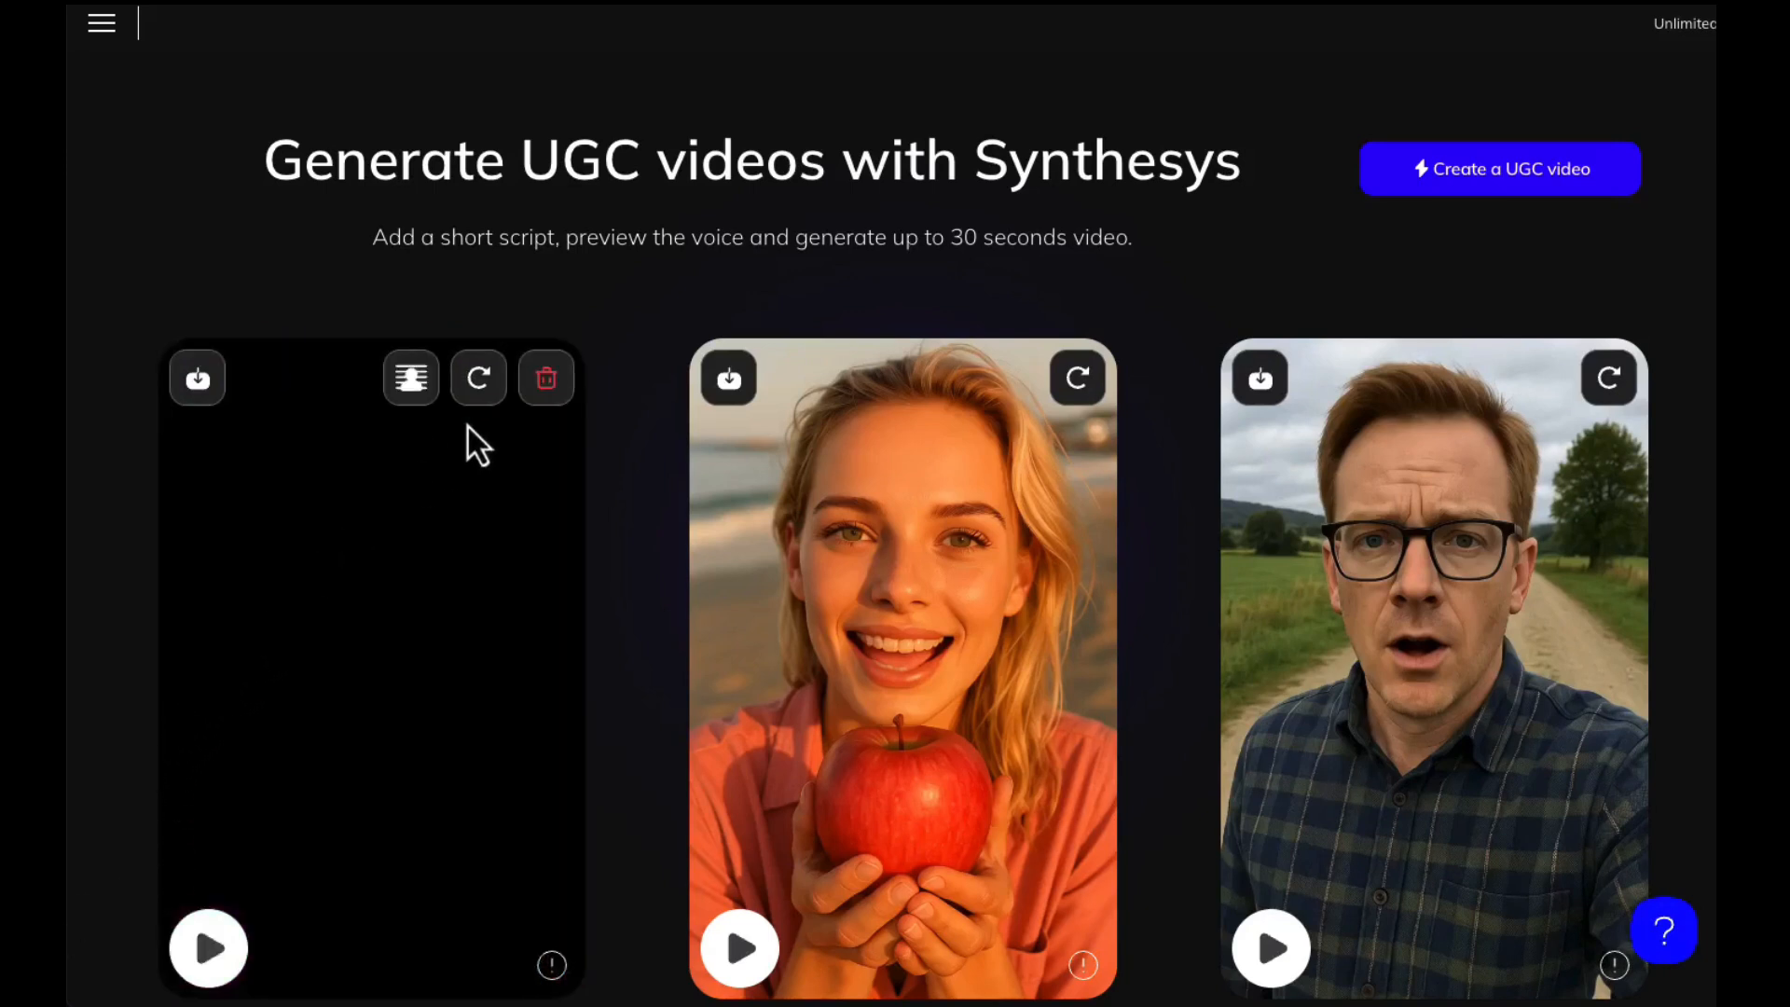
left_click(198, 380)
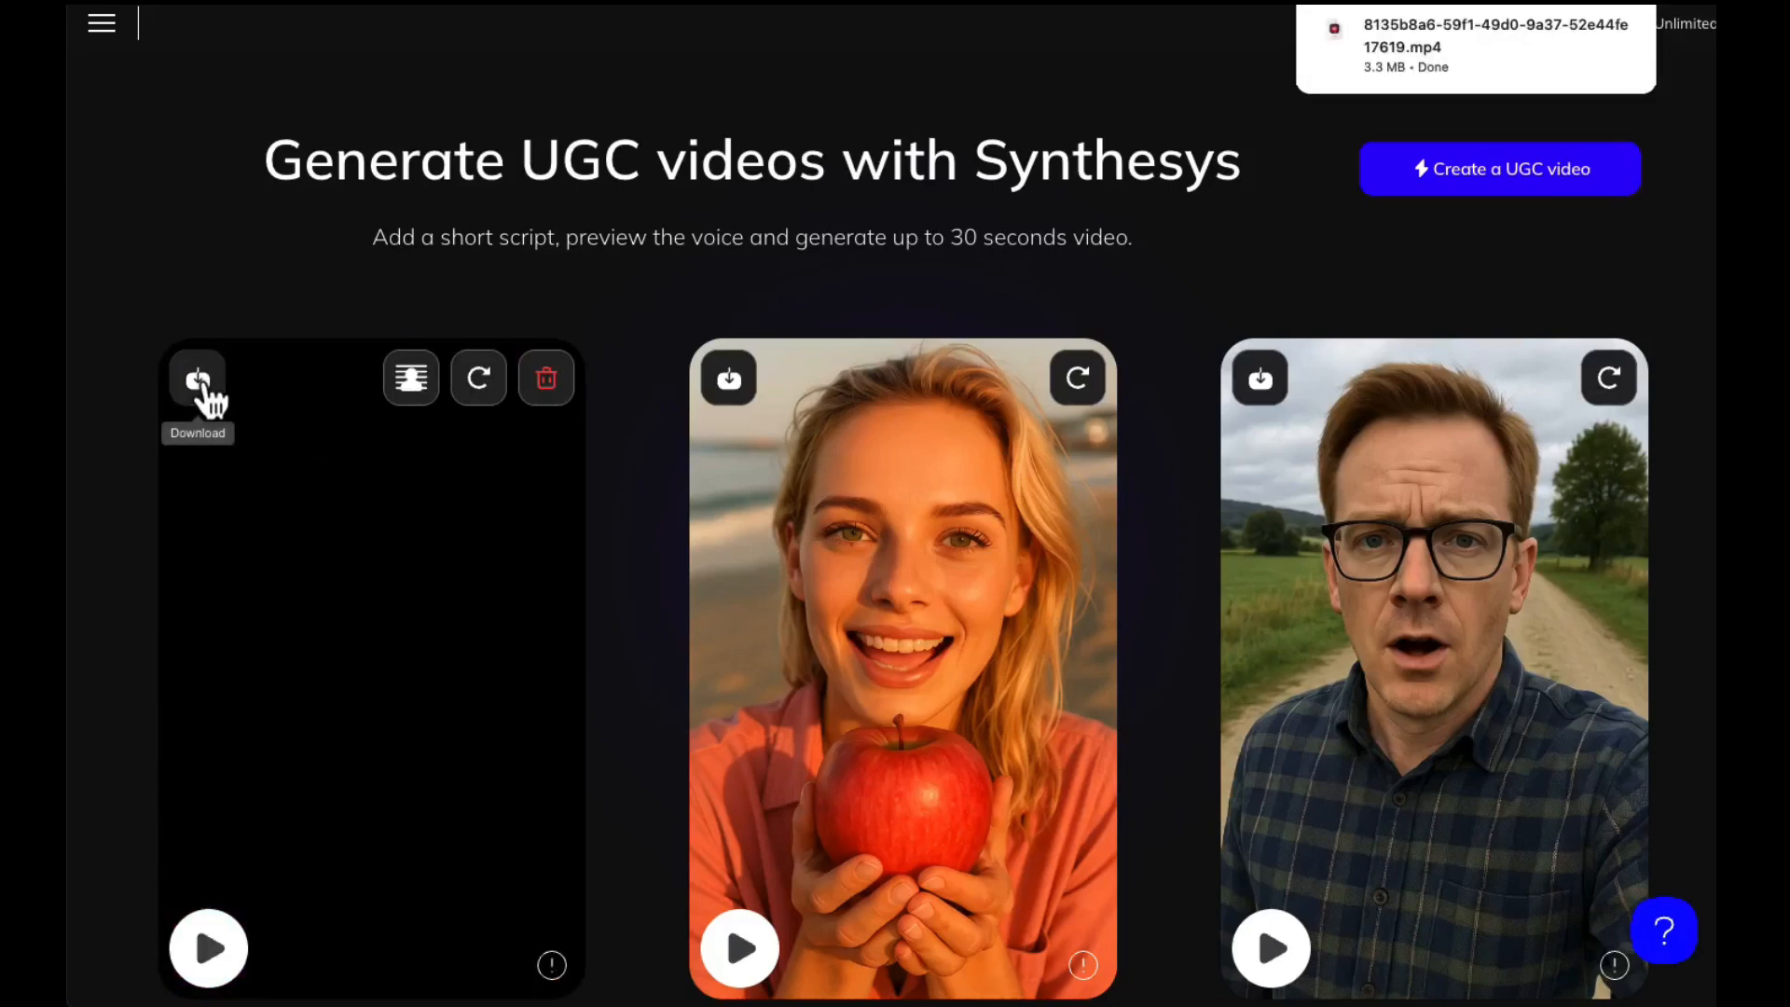
Start a new video reusing the pickleball persona and enter an English audio script promoting her professional brand of eye liner
left_click(479, 379)
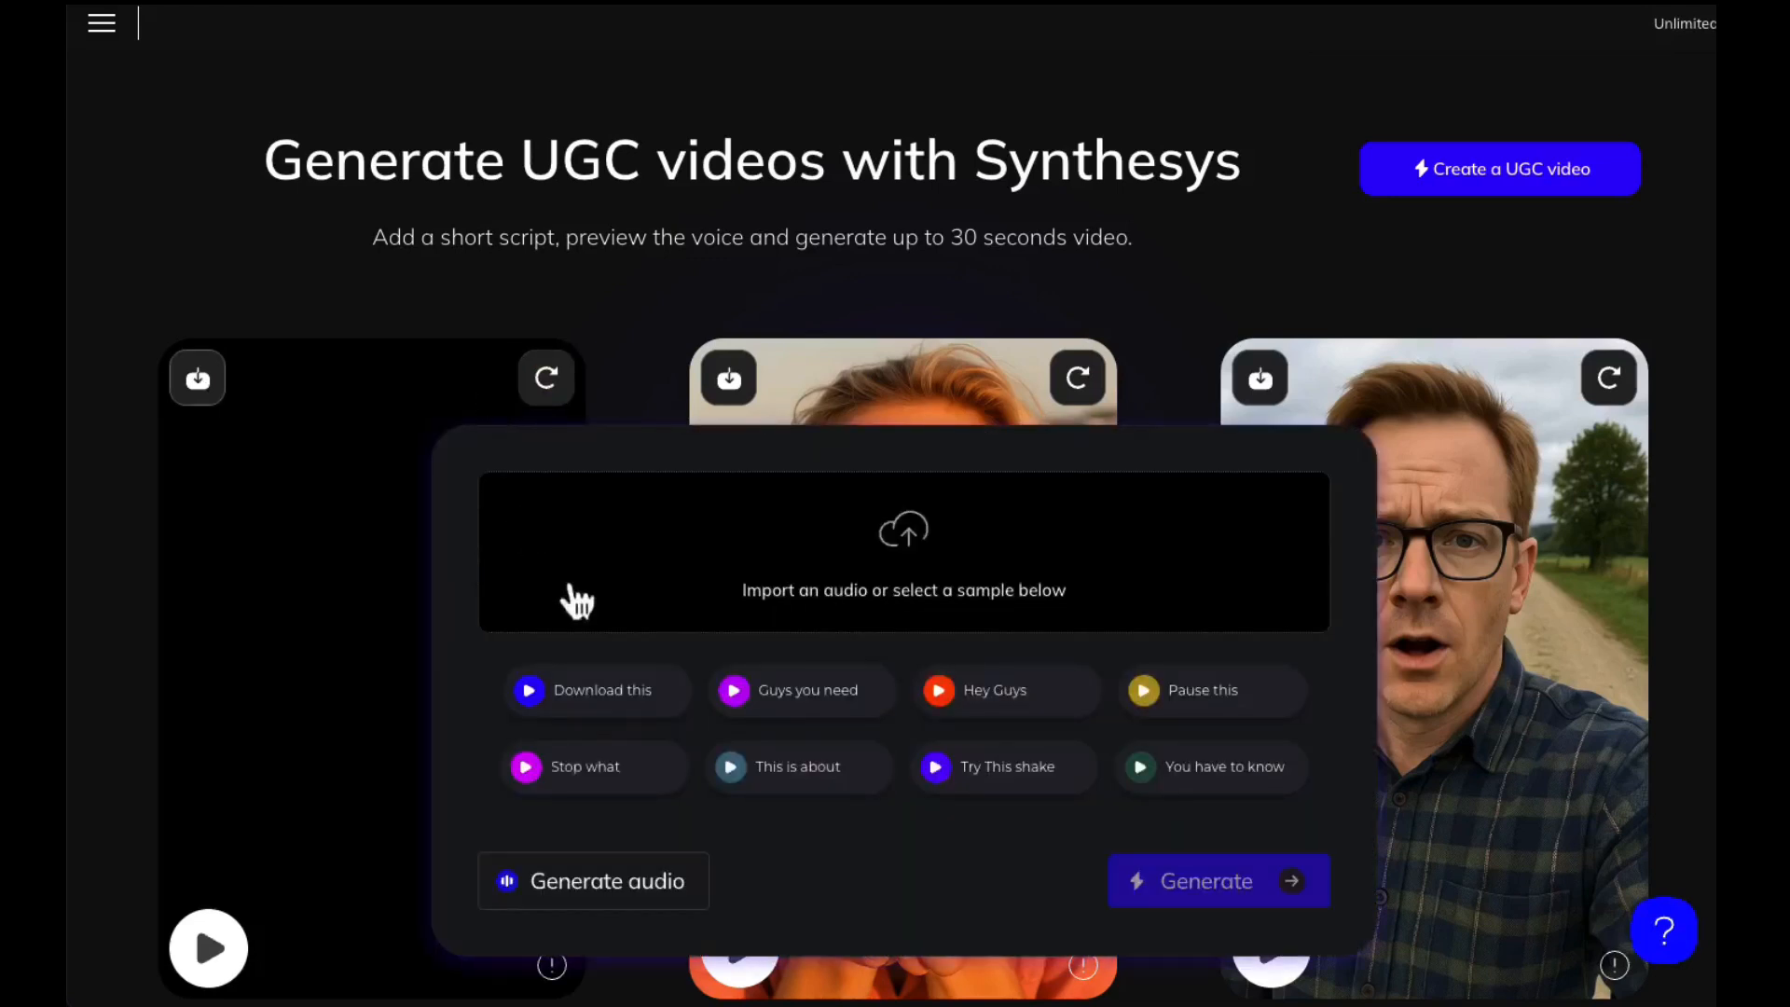
left_click(591, 893)
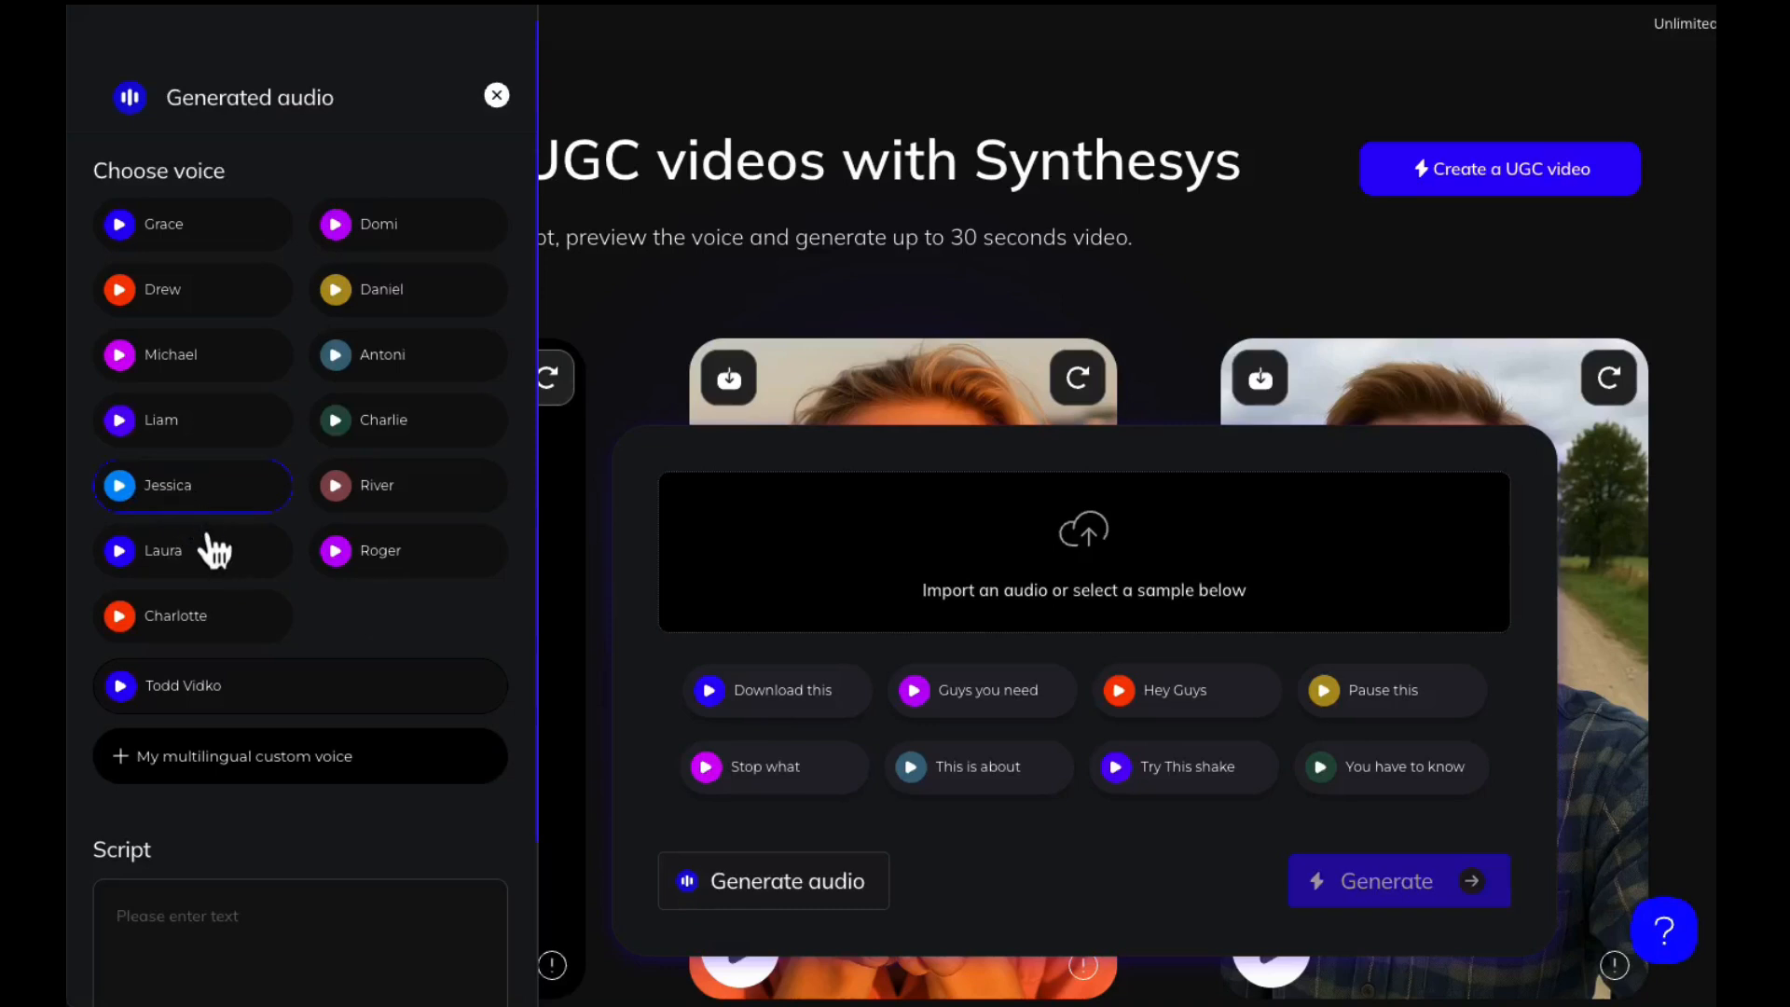
scroll(215, 550, "down", 2)
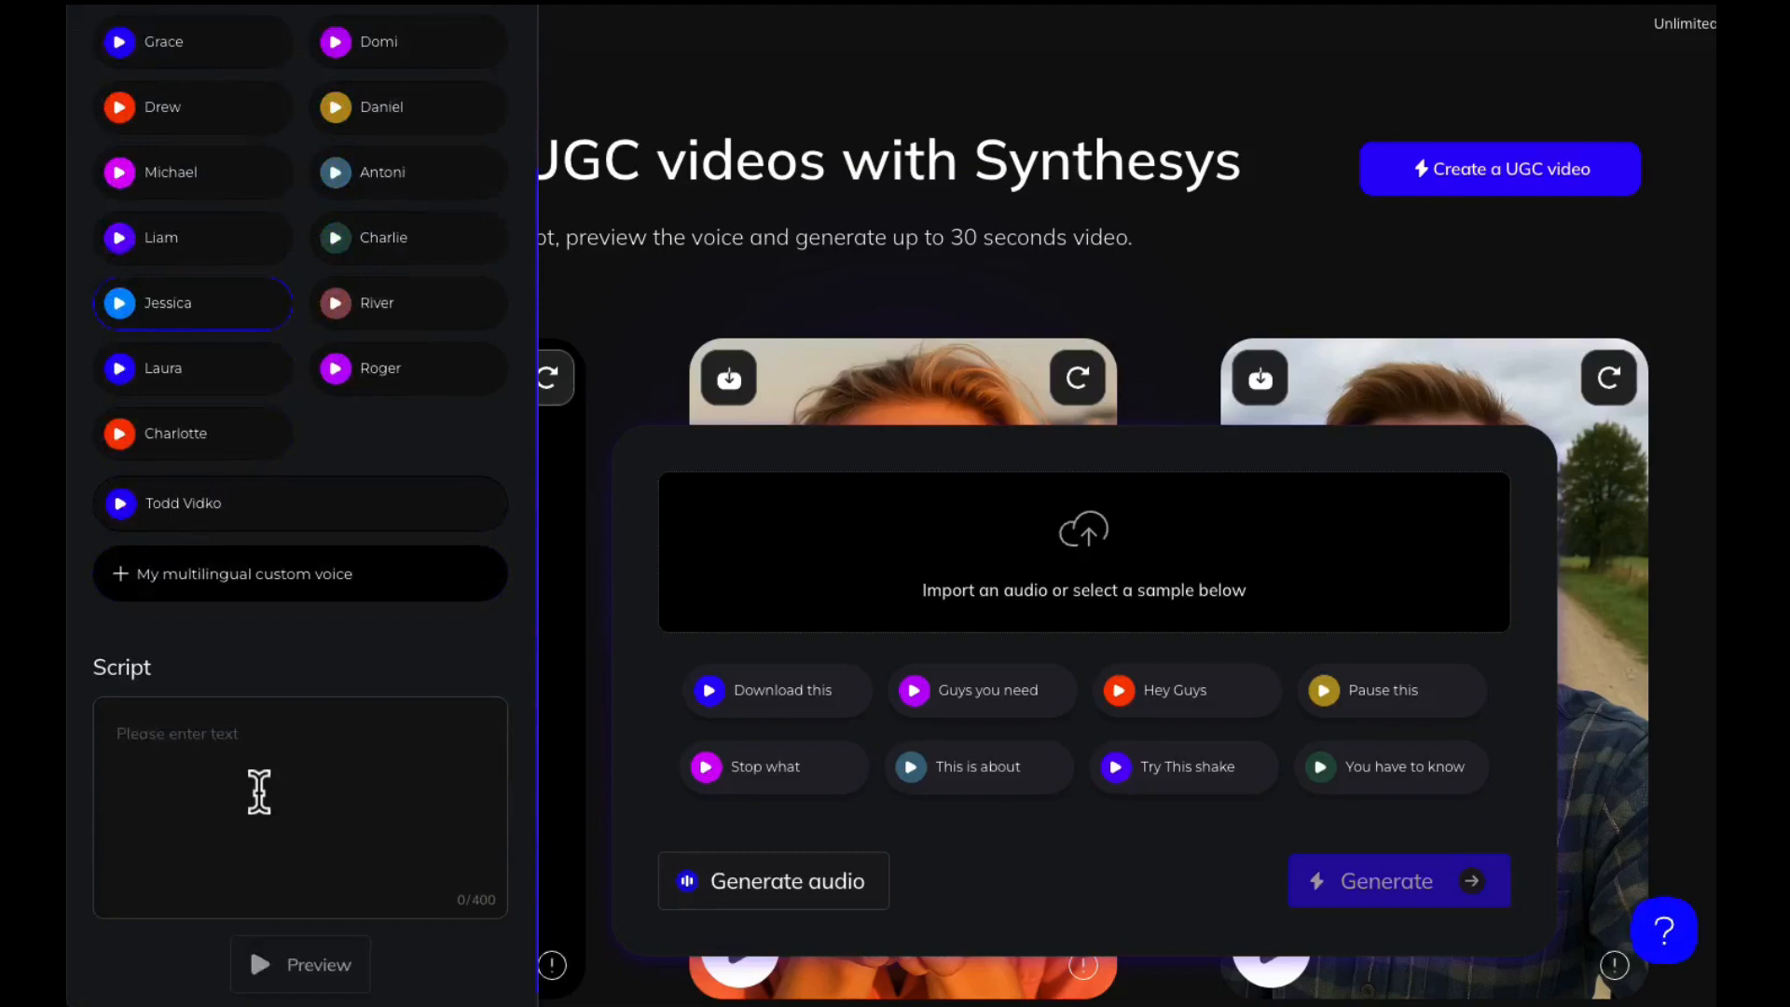
left_click(257, 753)
type("T")
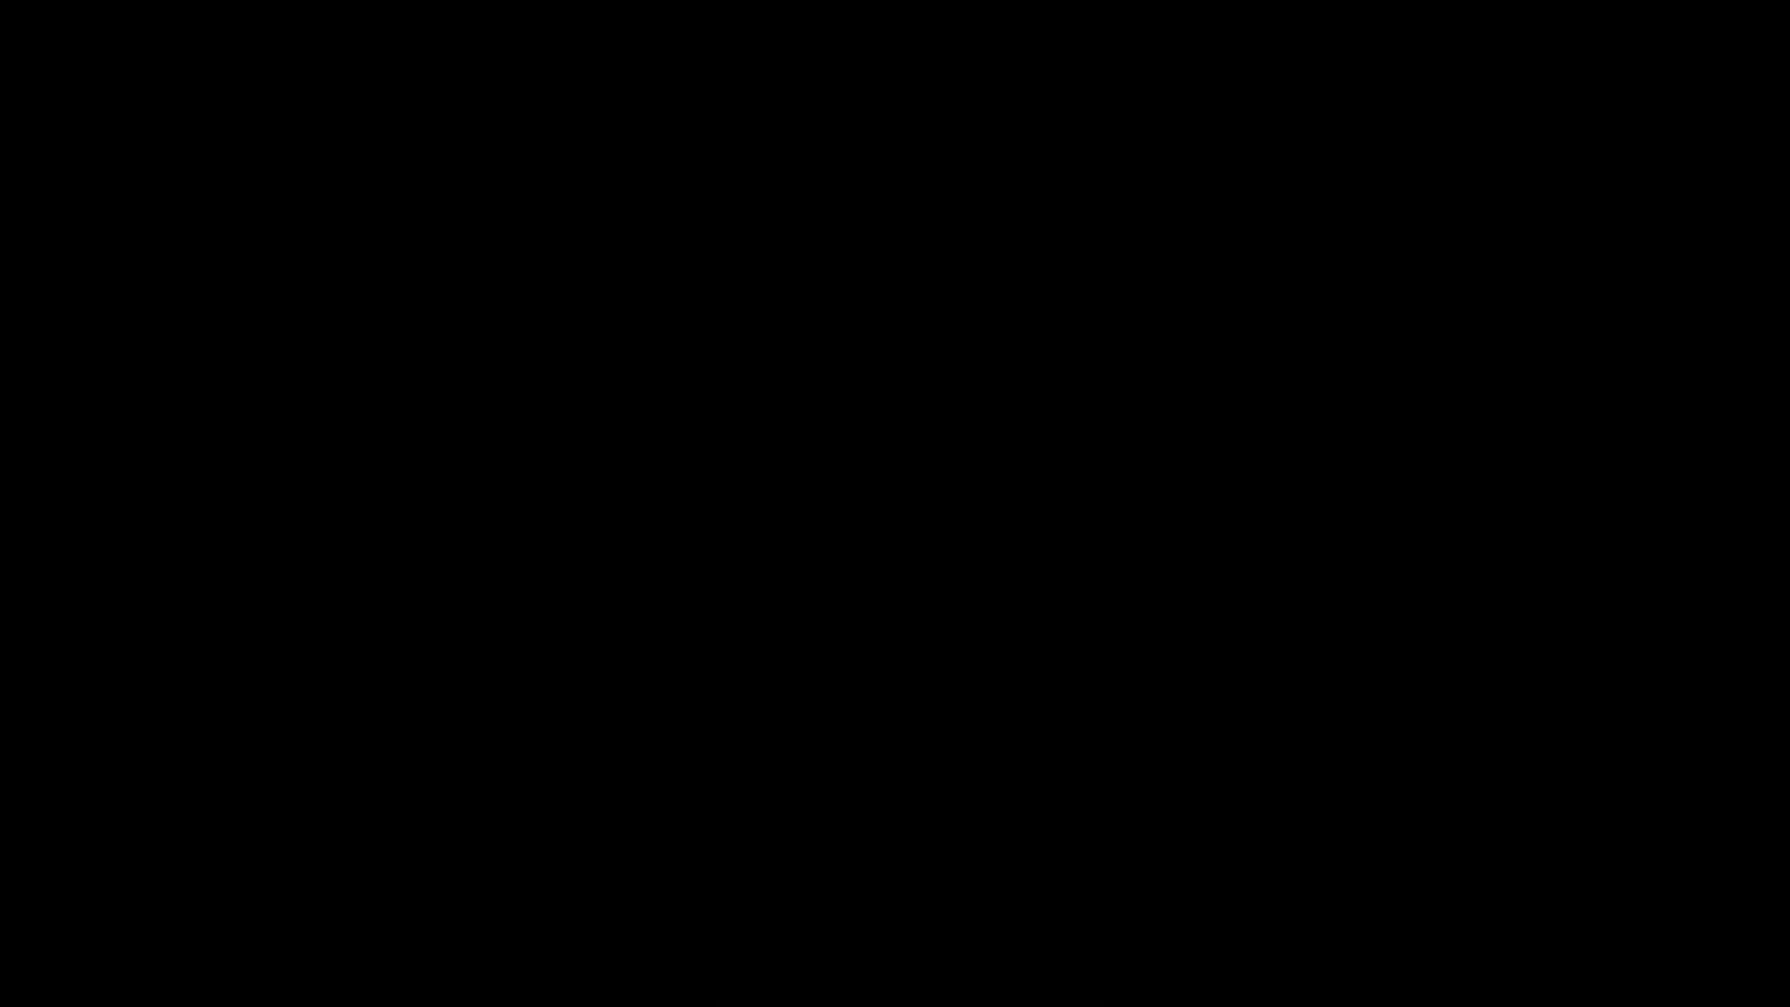
Switch to Google's translator, translate the eye liner script into Spanish and copy the full translation
scroll(1115, 363, "down", 2)
scroll(839, 439, "down", 5)
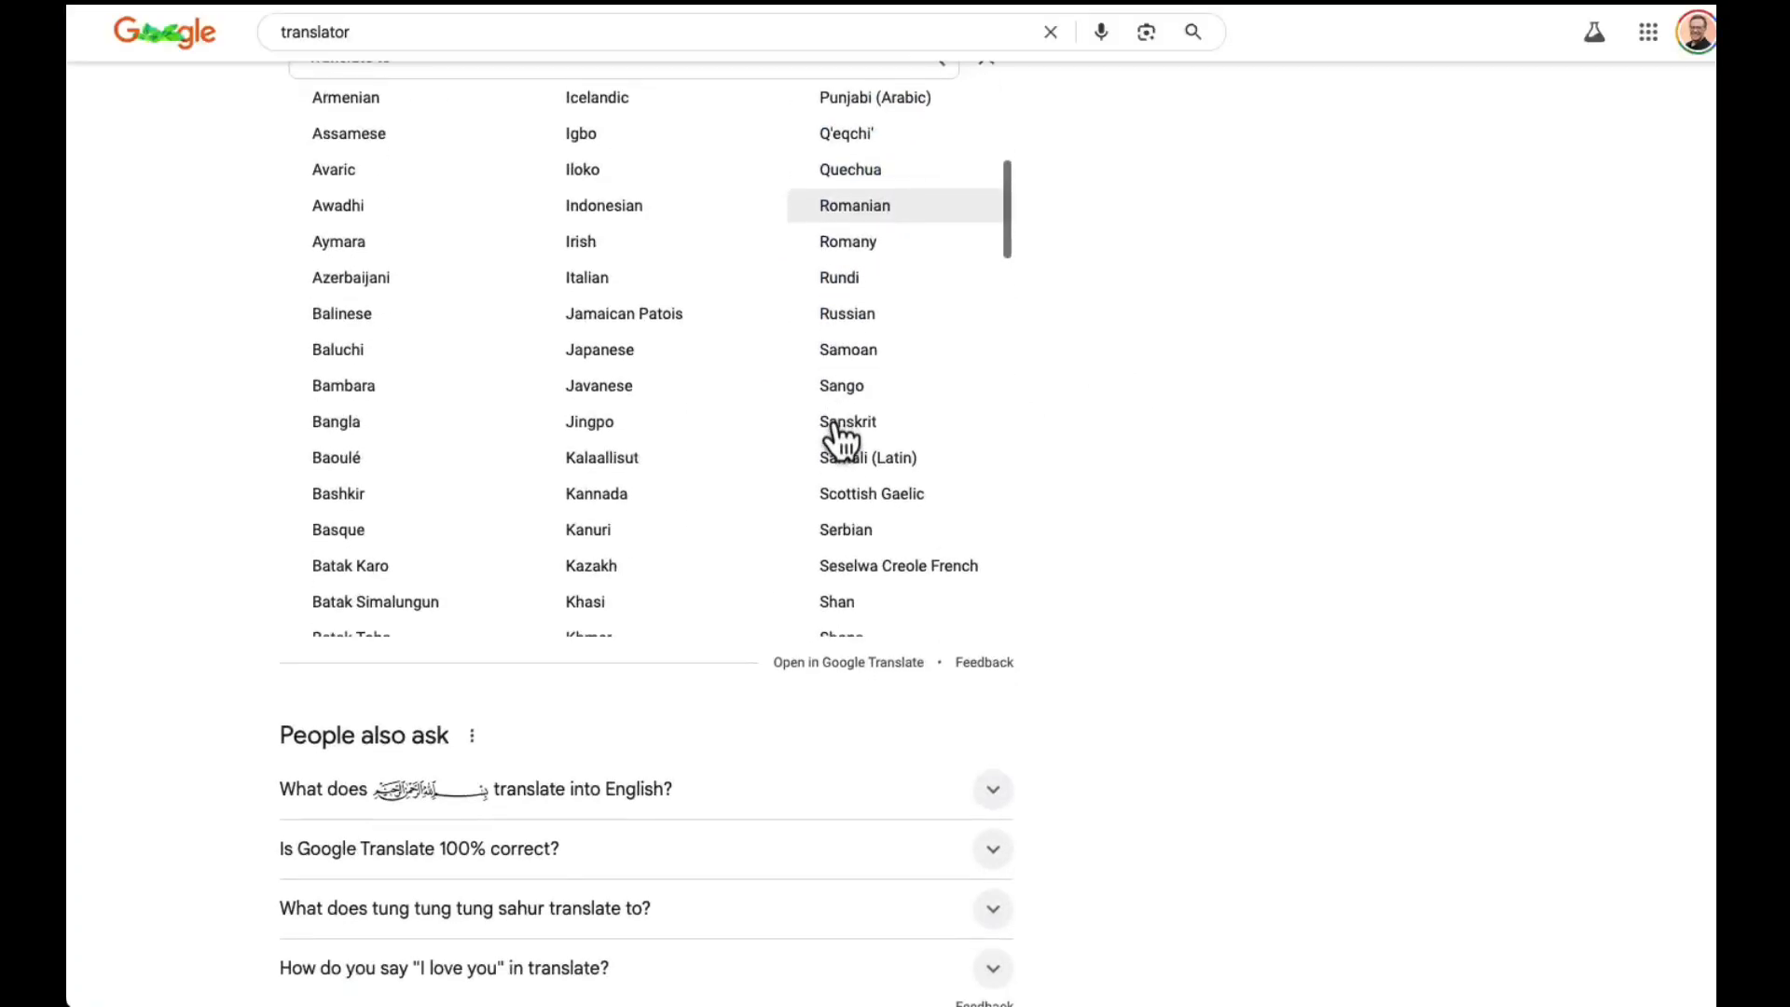
scroll(839, 439, "down", 5)
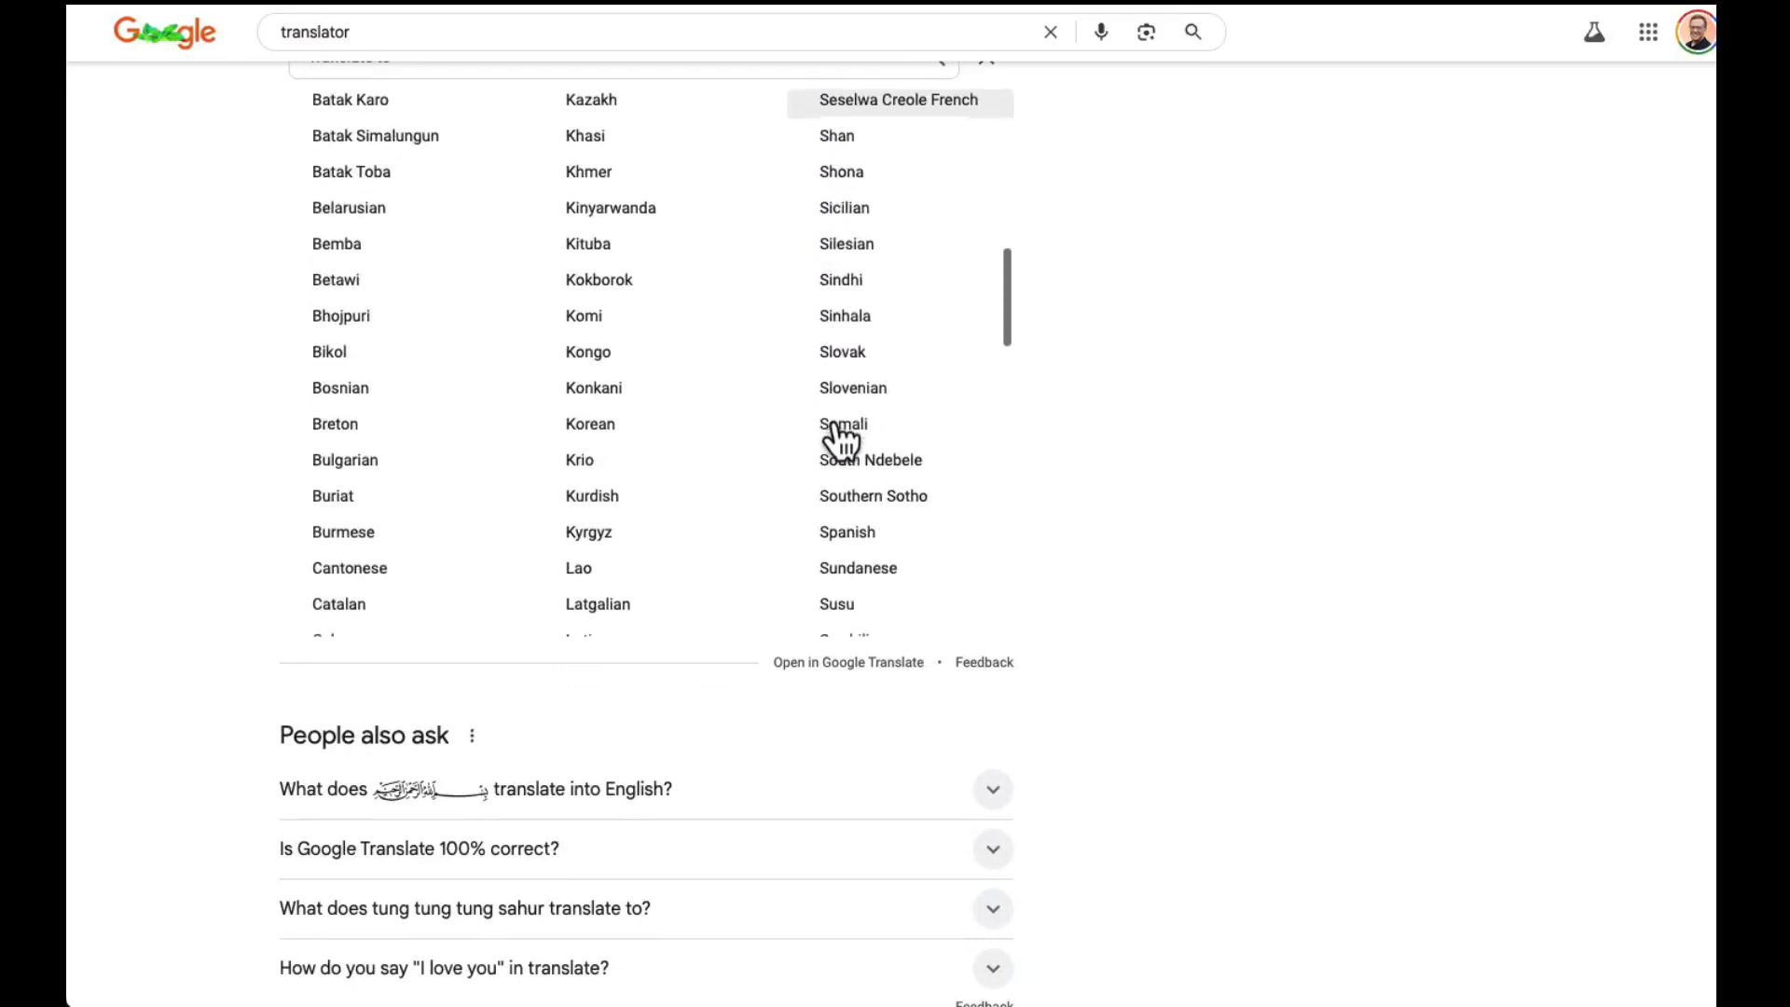
left_click(858, 459)
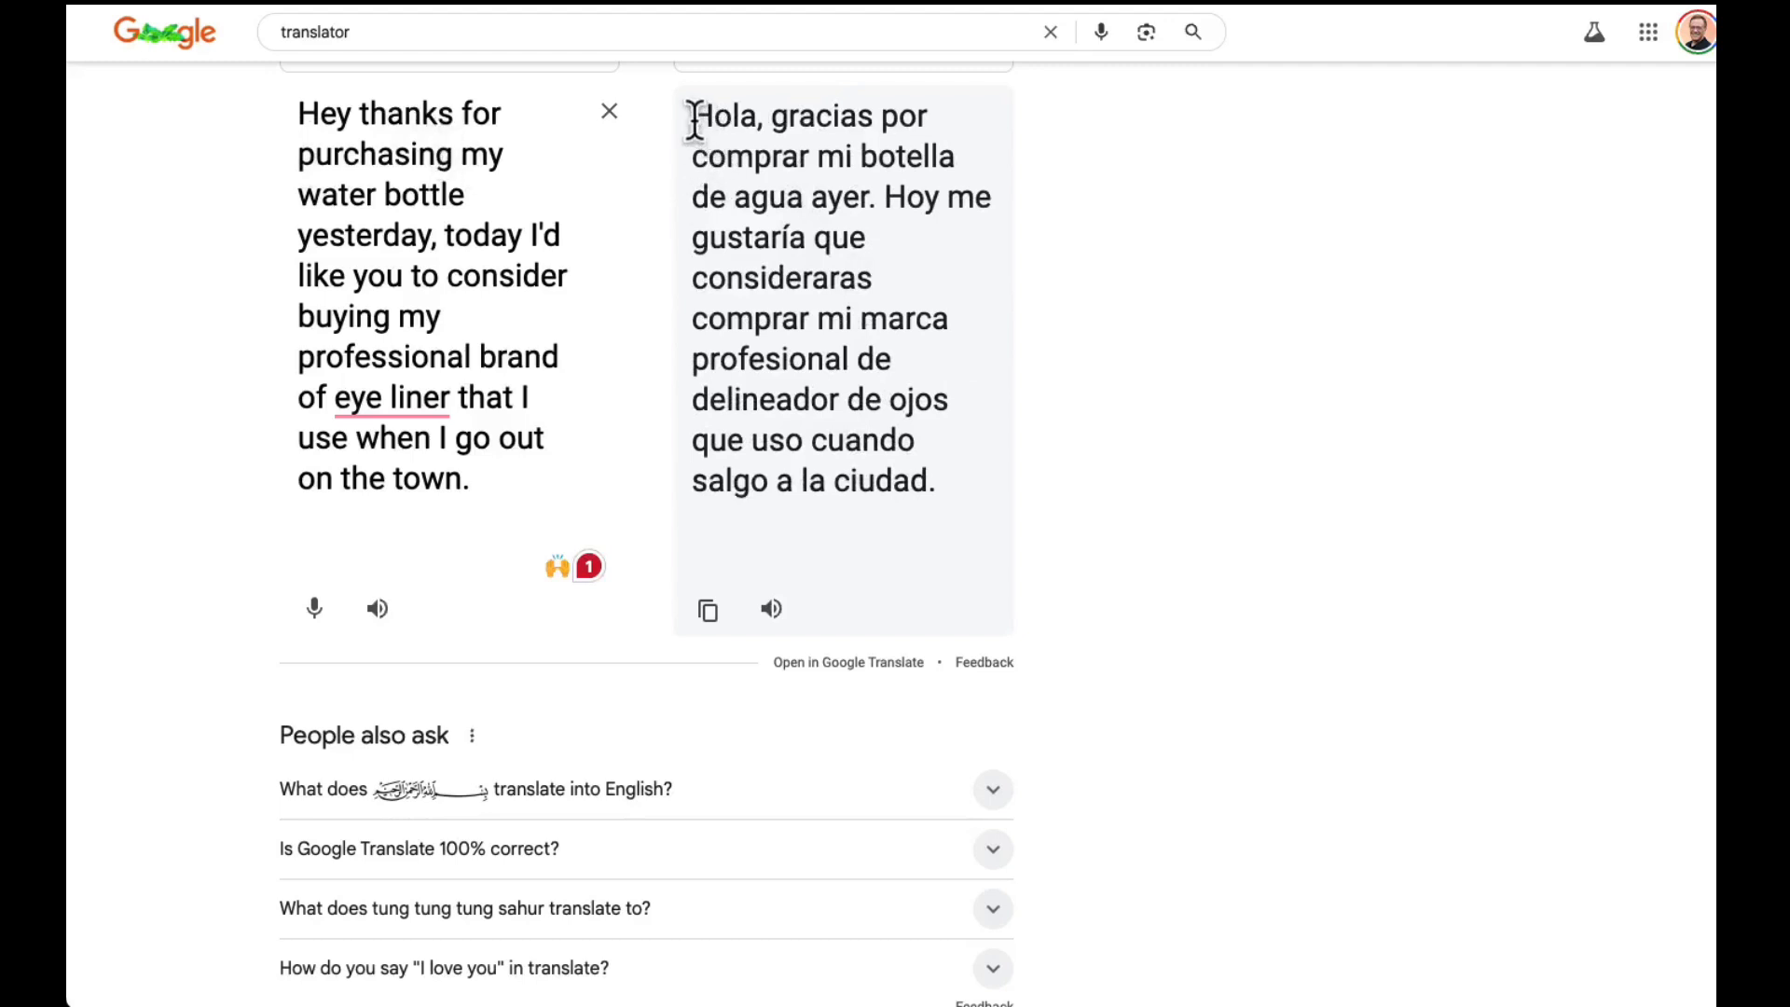
left_click_drag(694, 119, 951, 539)
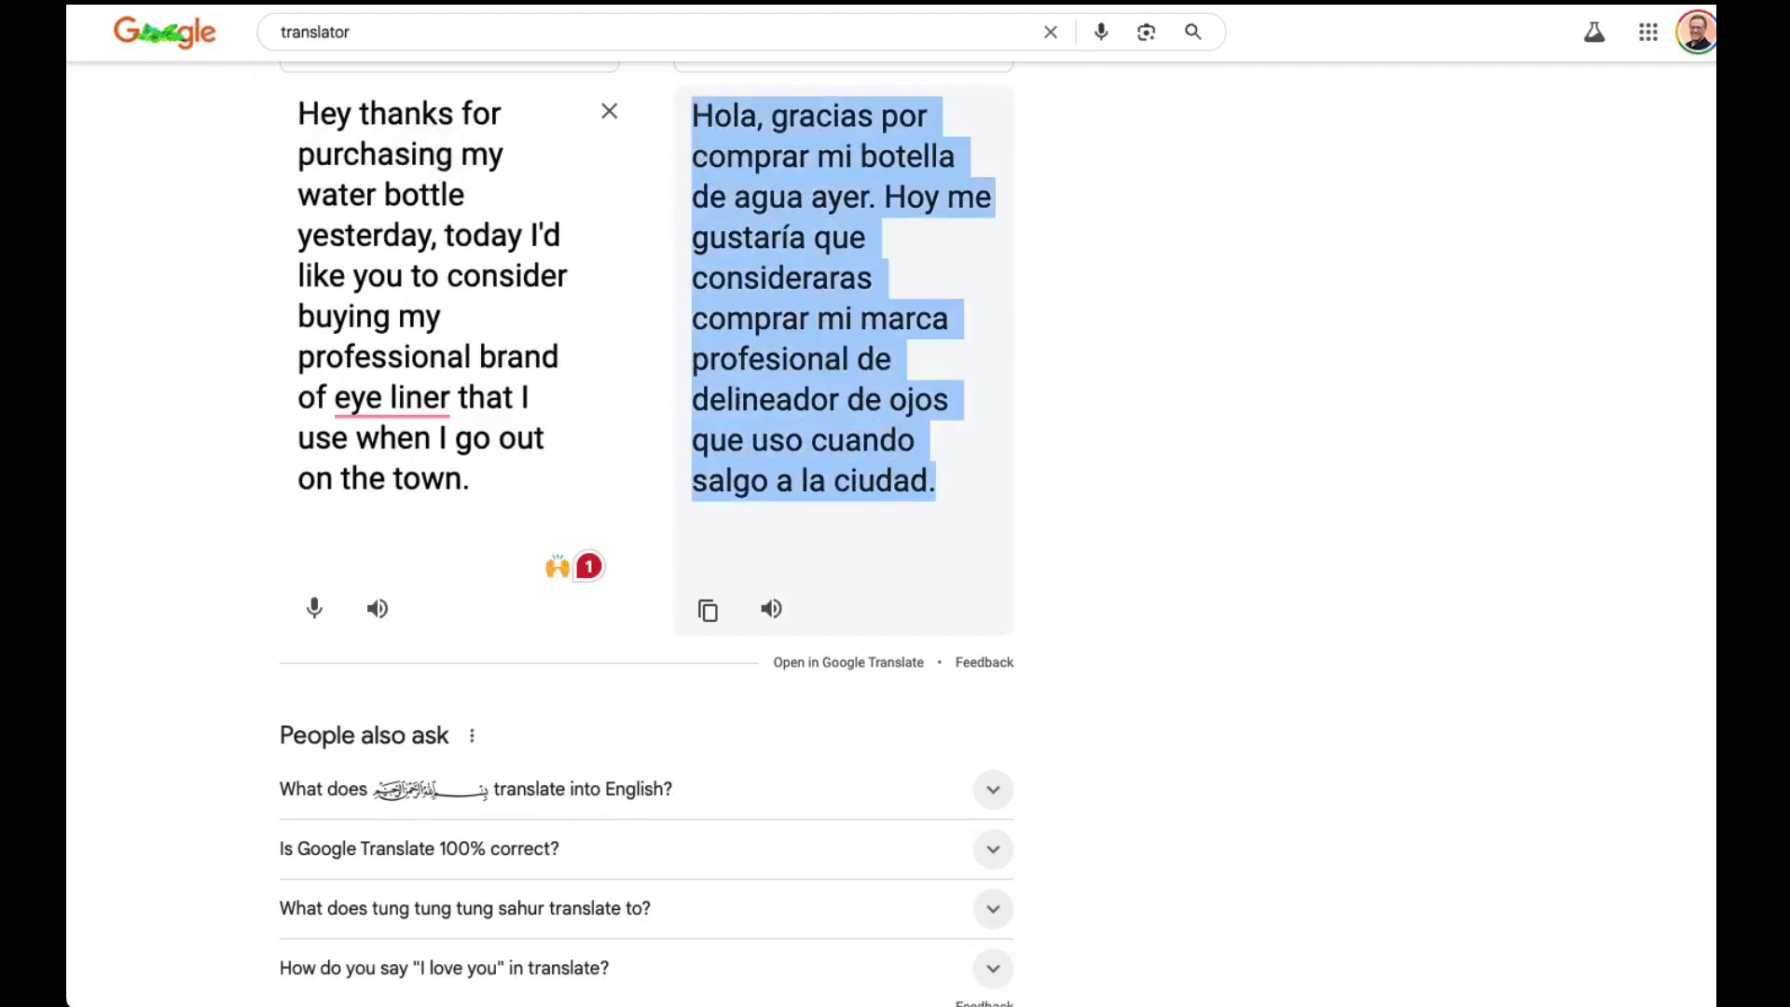
left_click(81, 2)
left_click(93, 11)
Return to Synthesys, replace the English script with the copied Spanish translation and generate a preview of its audio
left_click(296, 5)
left_click_drag(372, 850, 68, 628)
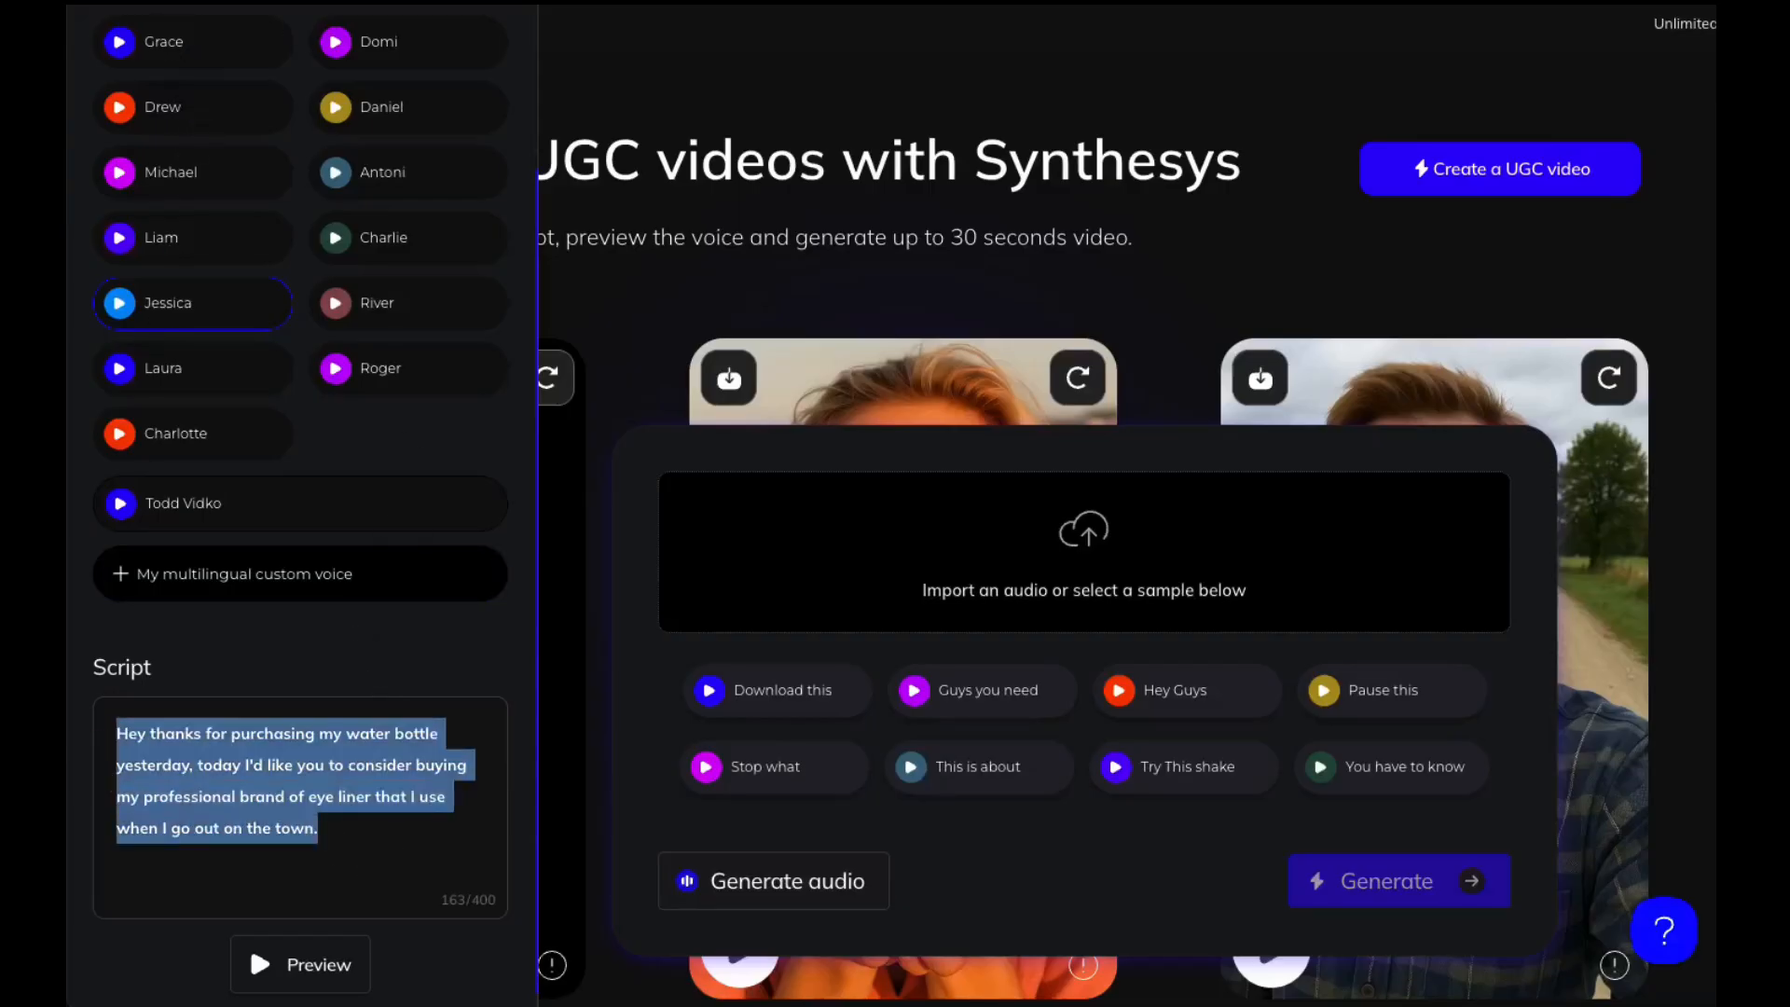
left_click(81, 3)
left_click(80, 35)
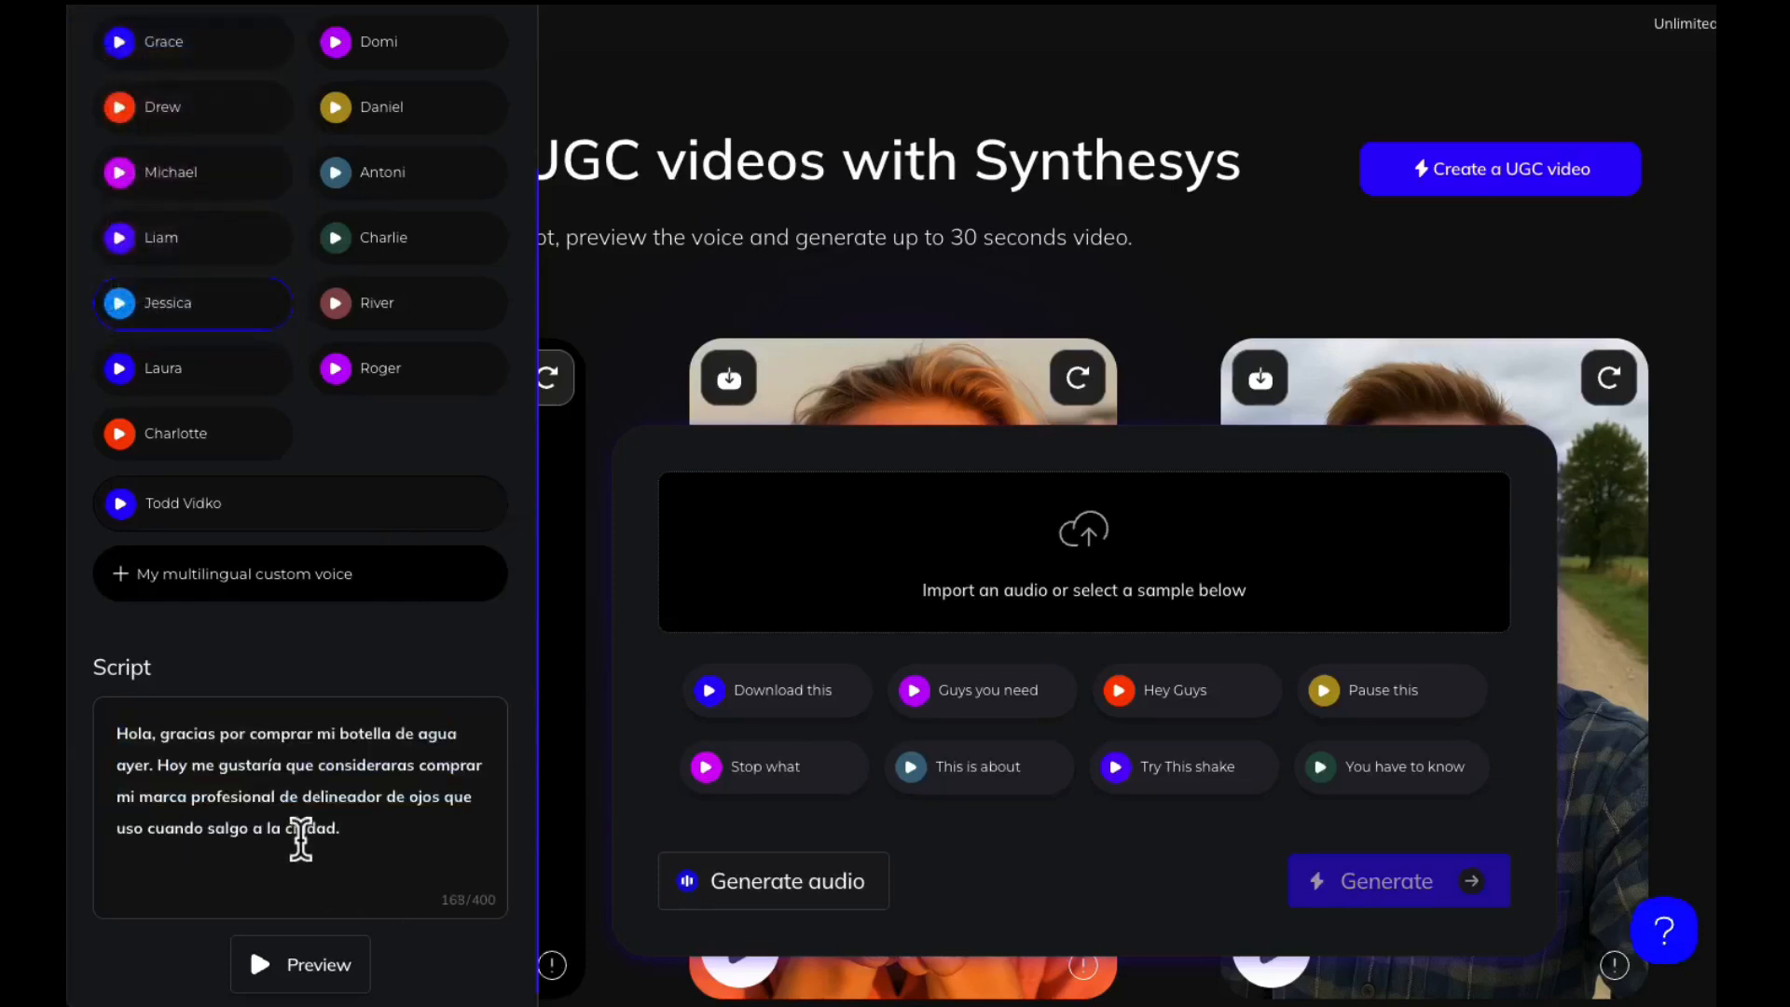
left_click(313, 971)
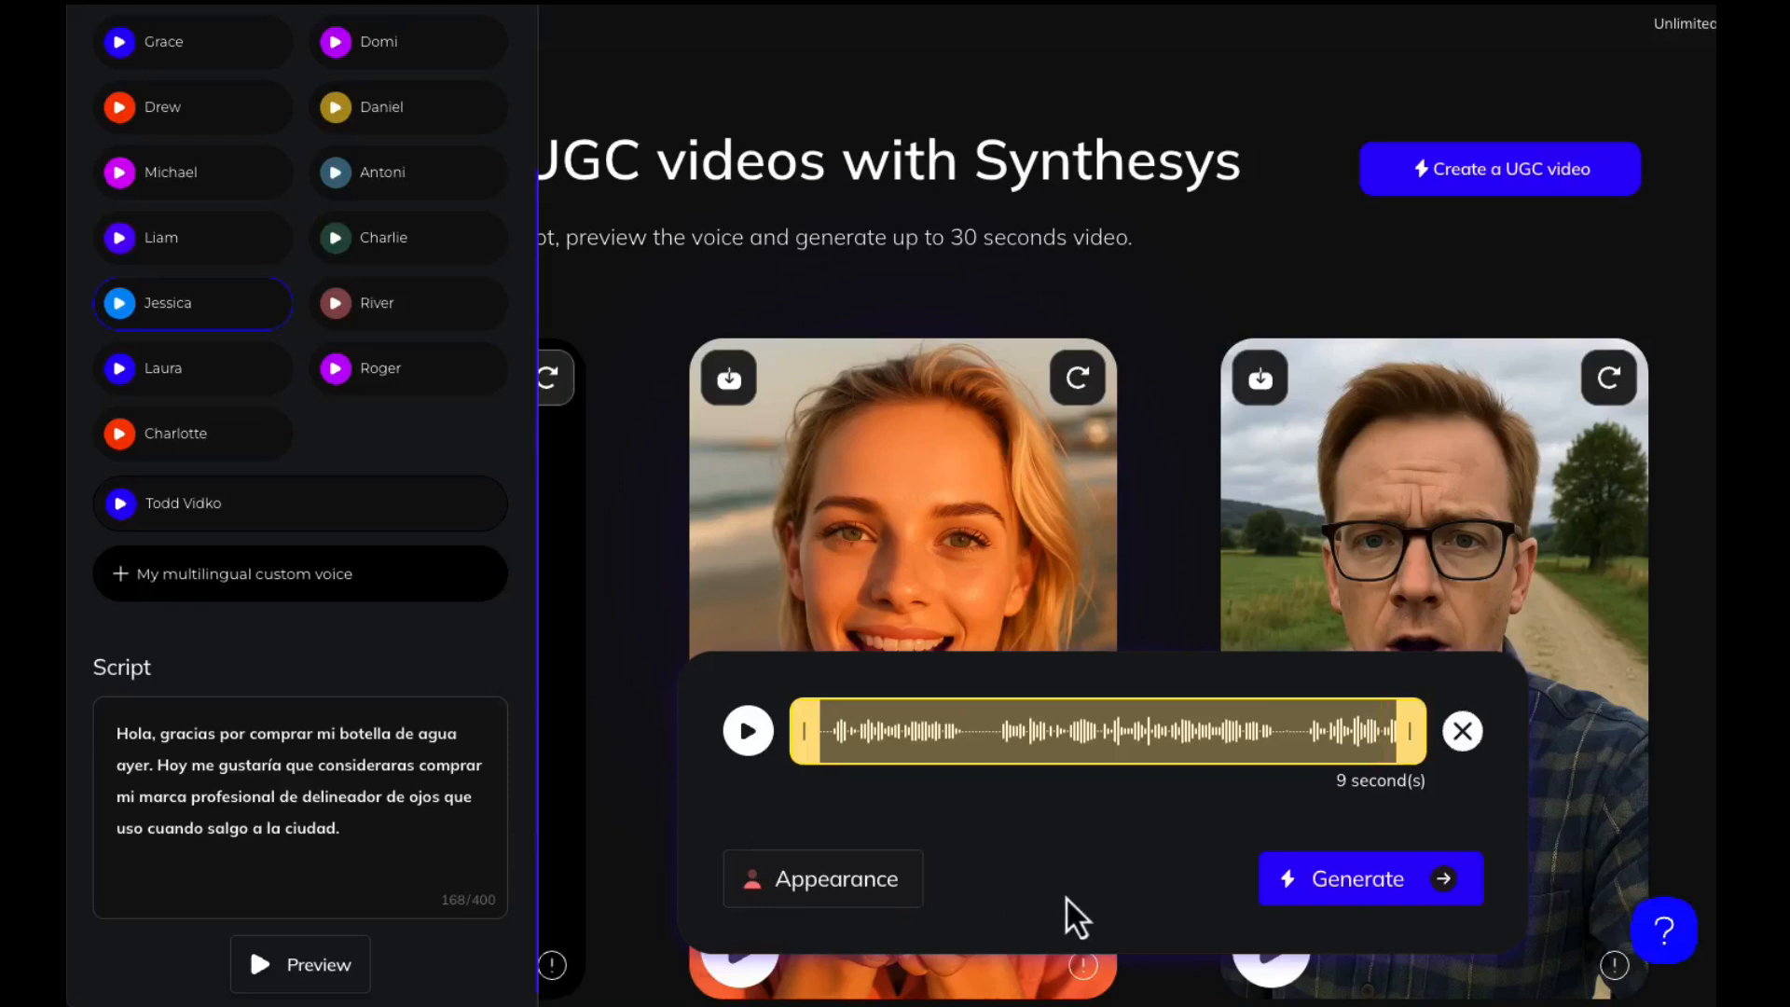
Edit the reused persona's appearance with the description "Dressed casually in a white tshirt"
left_click(799, 897)
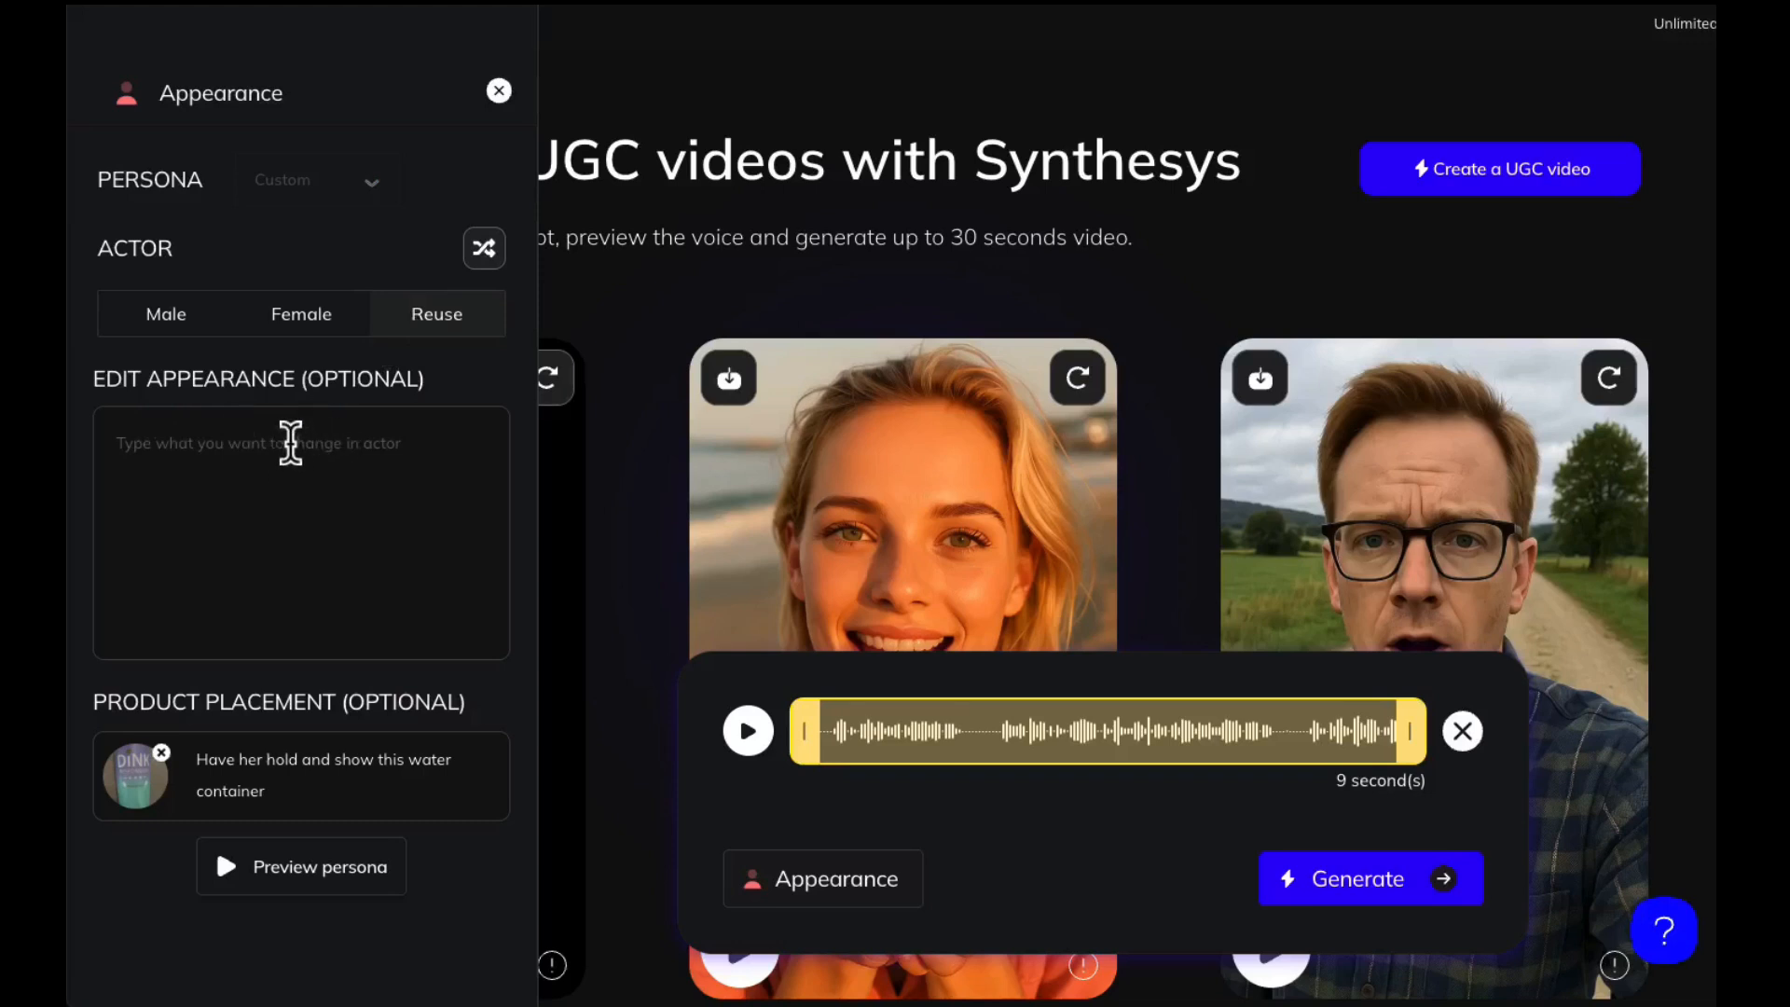
left_click(289, 443)
left_click(289, 443)
type("Drs")
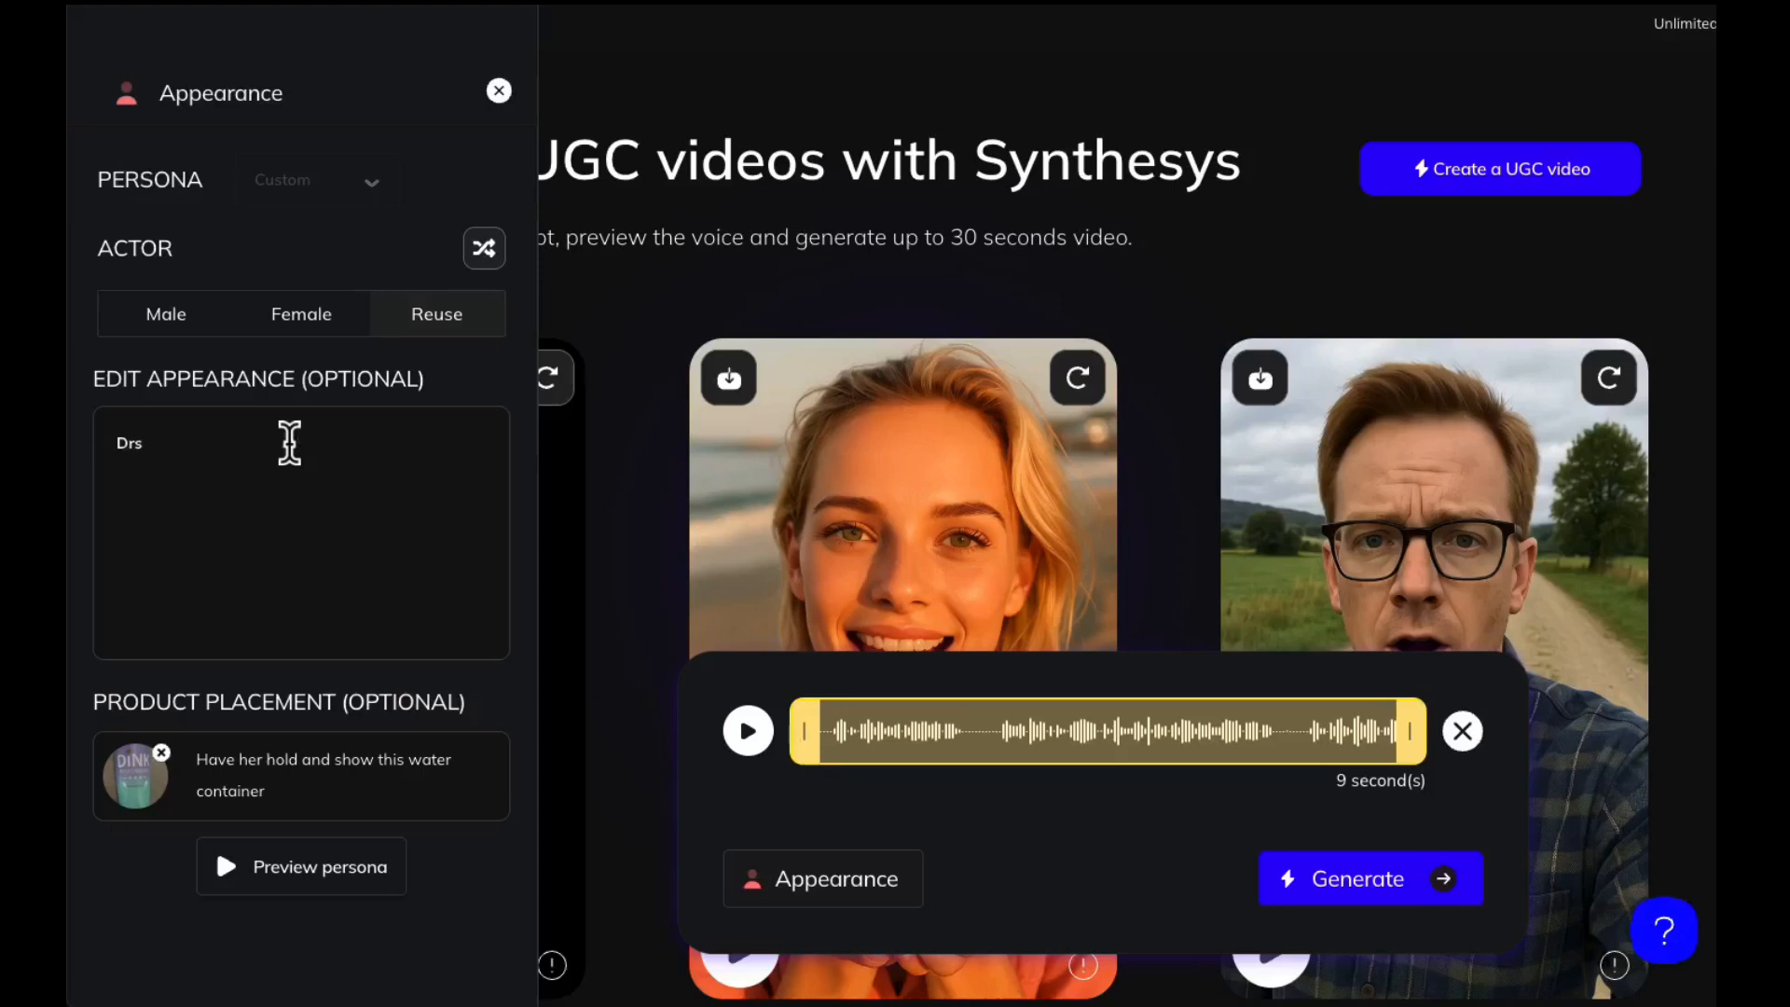
key("BackSpace")
type("essed casually in a white tshirt")
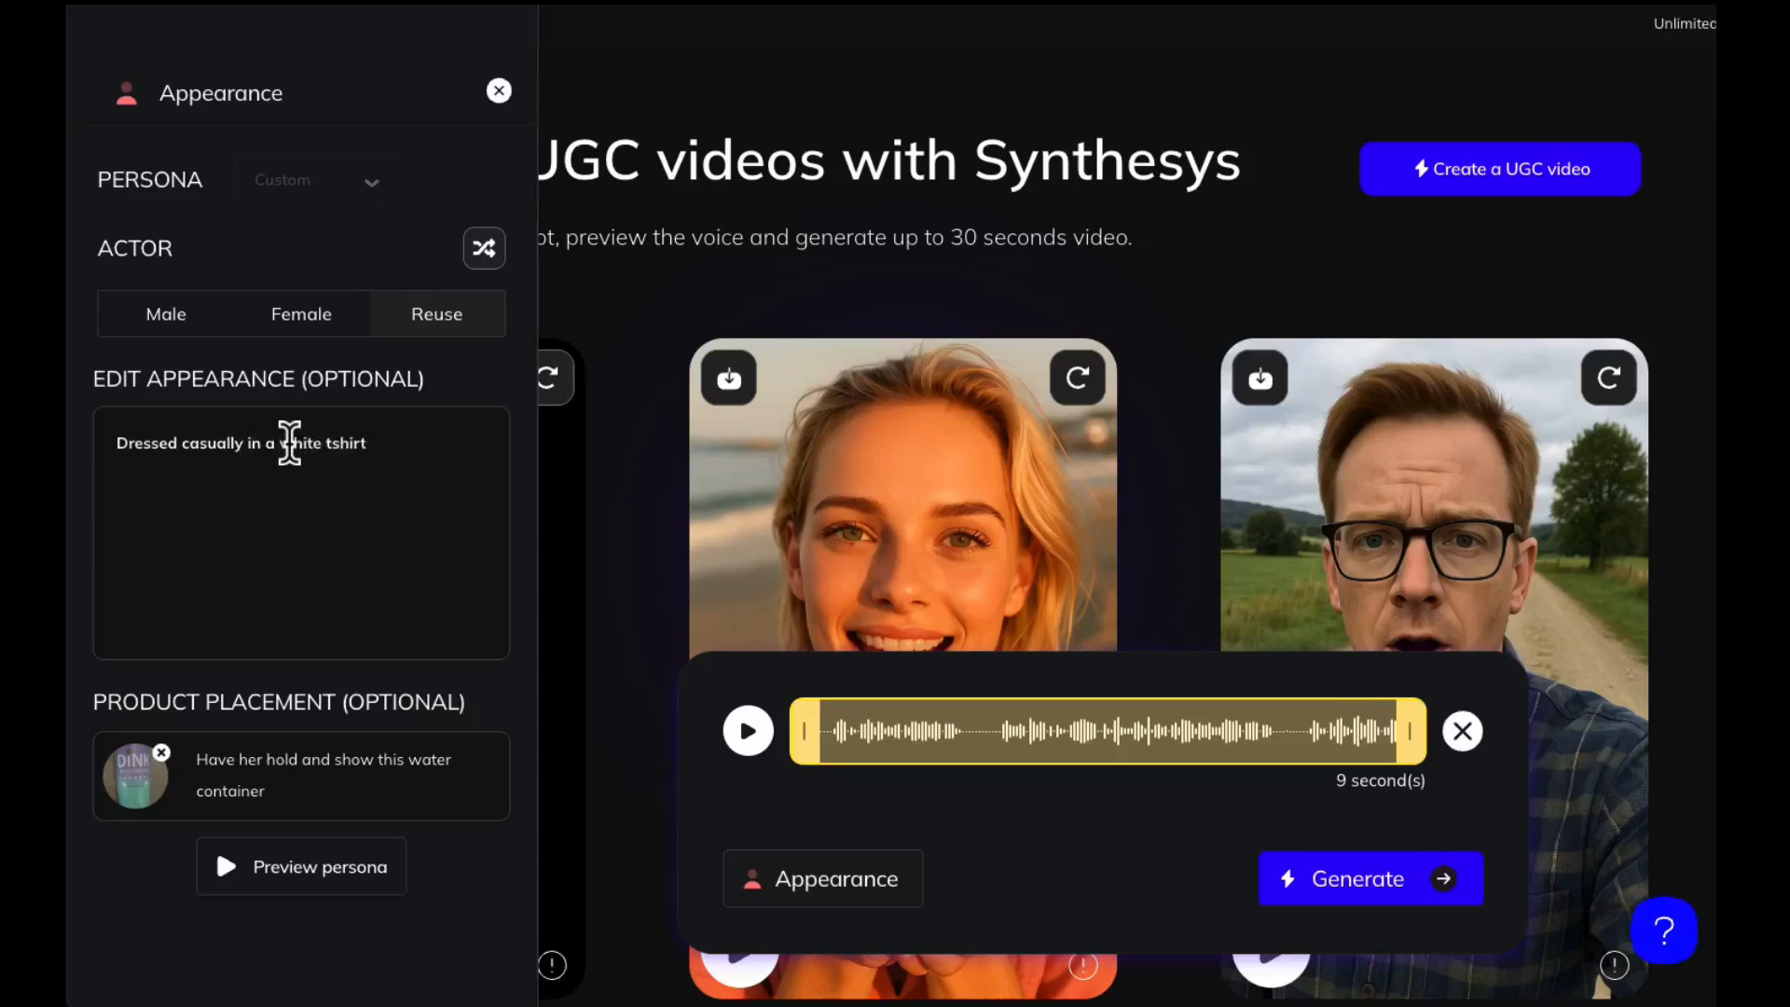
Replace the persona's appearance description with "Dressed formally in an off white blouse in her bedroom at home."
key("BackSpace")
key("BackSpace")
key("BackSpace")
key("BackSpace")
key("BackSpace")
key("BackSpace")
key("BackSpace")
key("BackSpace")
key("BackSpace")
key("BackSpace")
key("BackSpace")
key("BackSpace")
key("BackSpace")
key("BackSpace")
key("BackSpace")
key("BackSpace")
key("BackSpace")
key("BackSpace")
key("BackSpace")
key("BackSpace")
key("BackSpace")
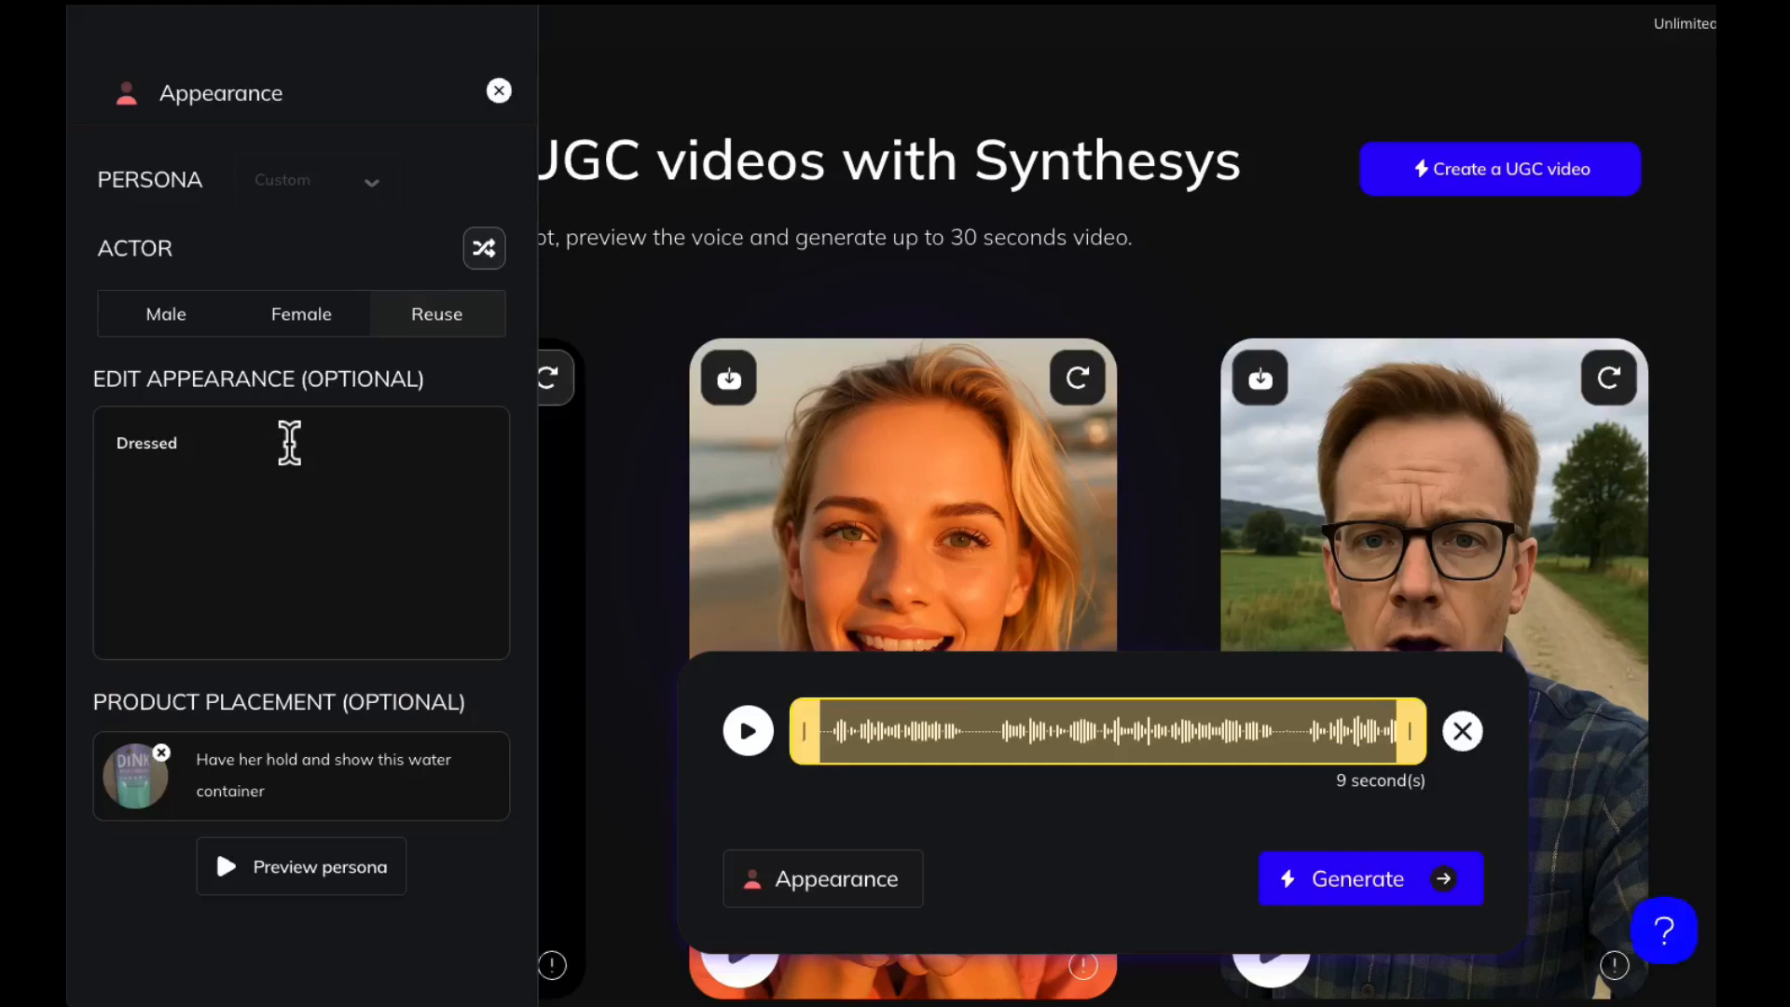
type("formally in an off whit")
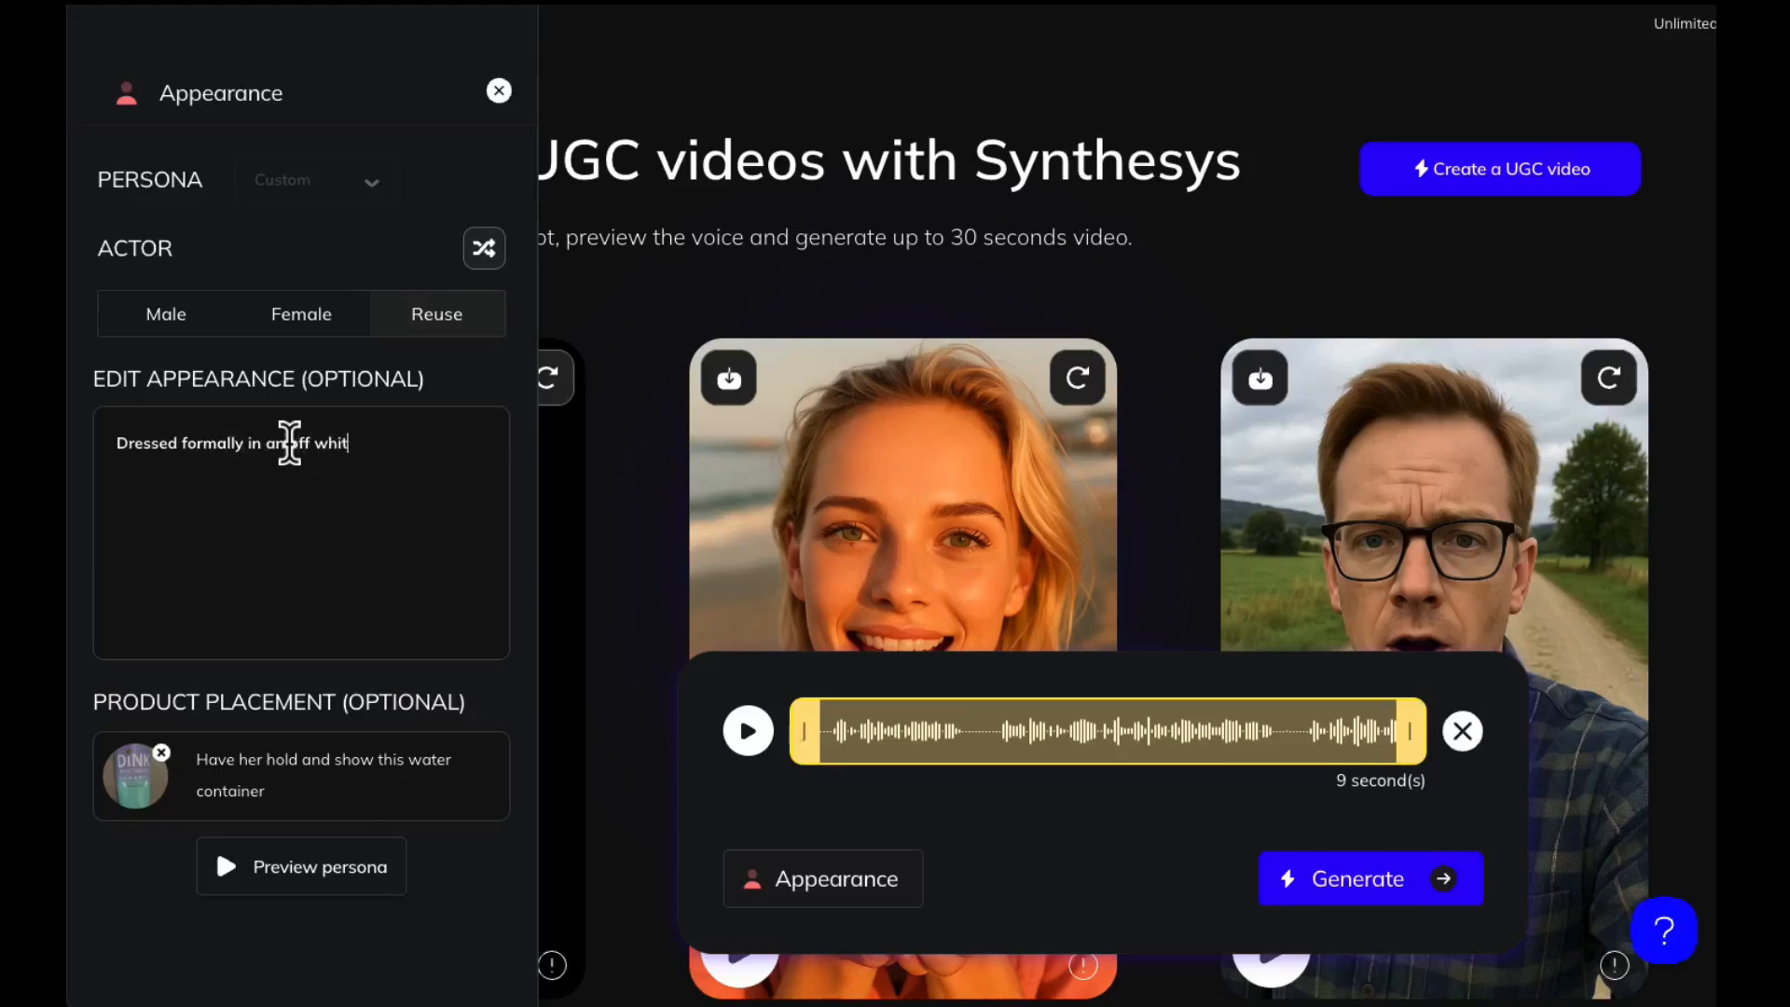
type("e blouse")
type(" in fron")
key("BackSpace")
key("BackSpace")
key("BackSpace")
key("BackSpace")
type("her bedfo")
key("BackSpace")
key("BackSpace")
type("room")
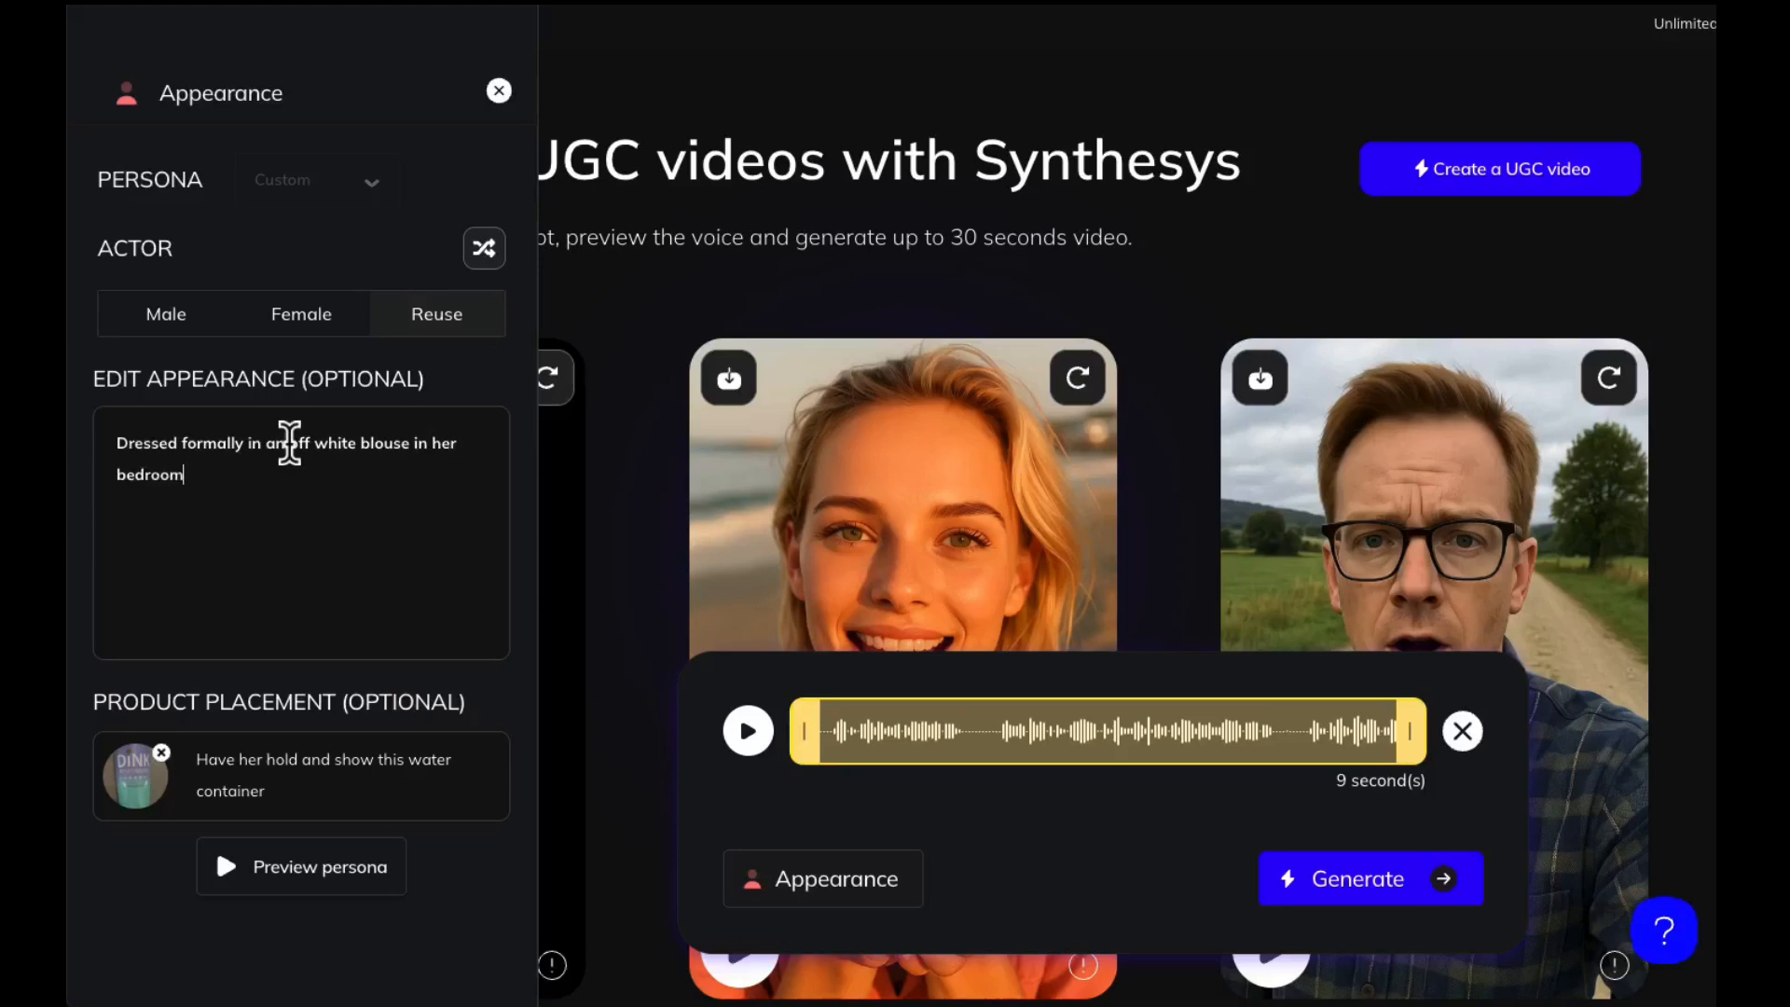
type(" at home.")
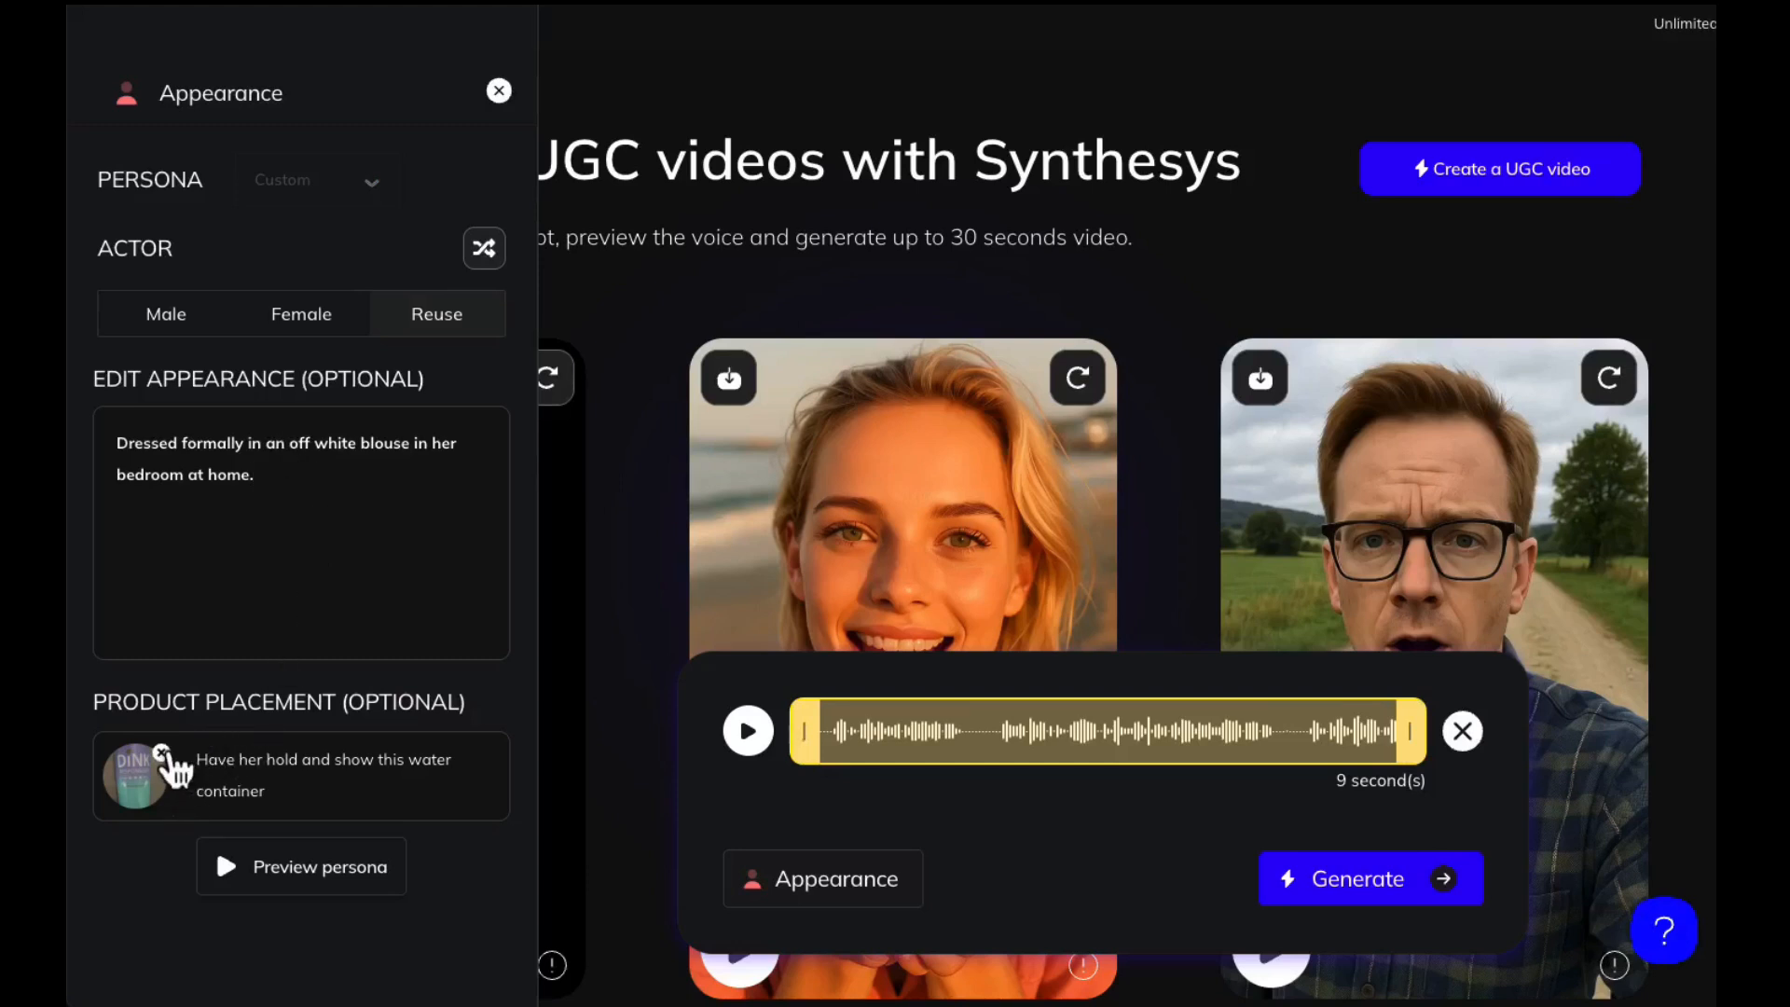
Remove the water container image and its placement text, preview the persona without a product and accept it for the video
left_click(163, 752)
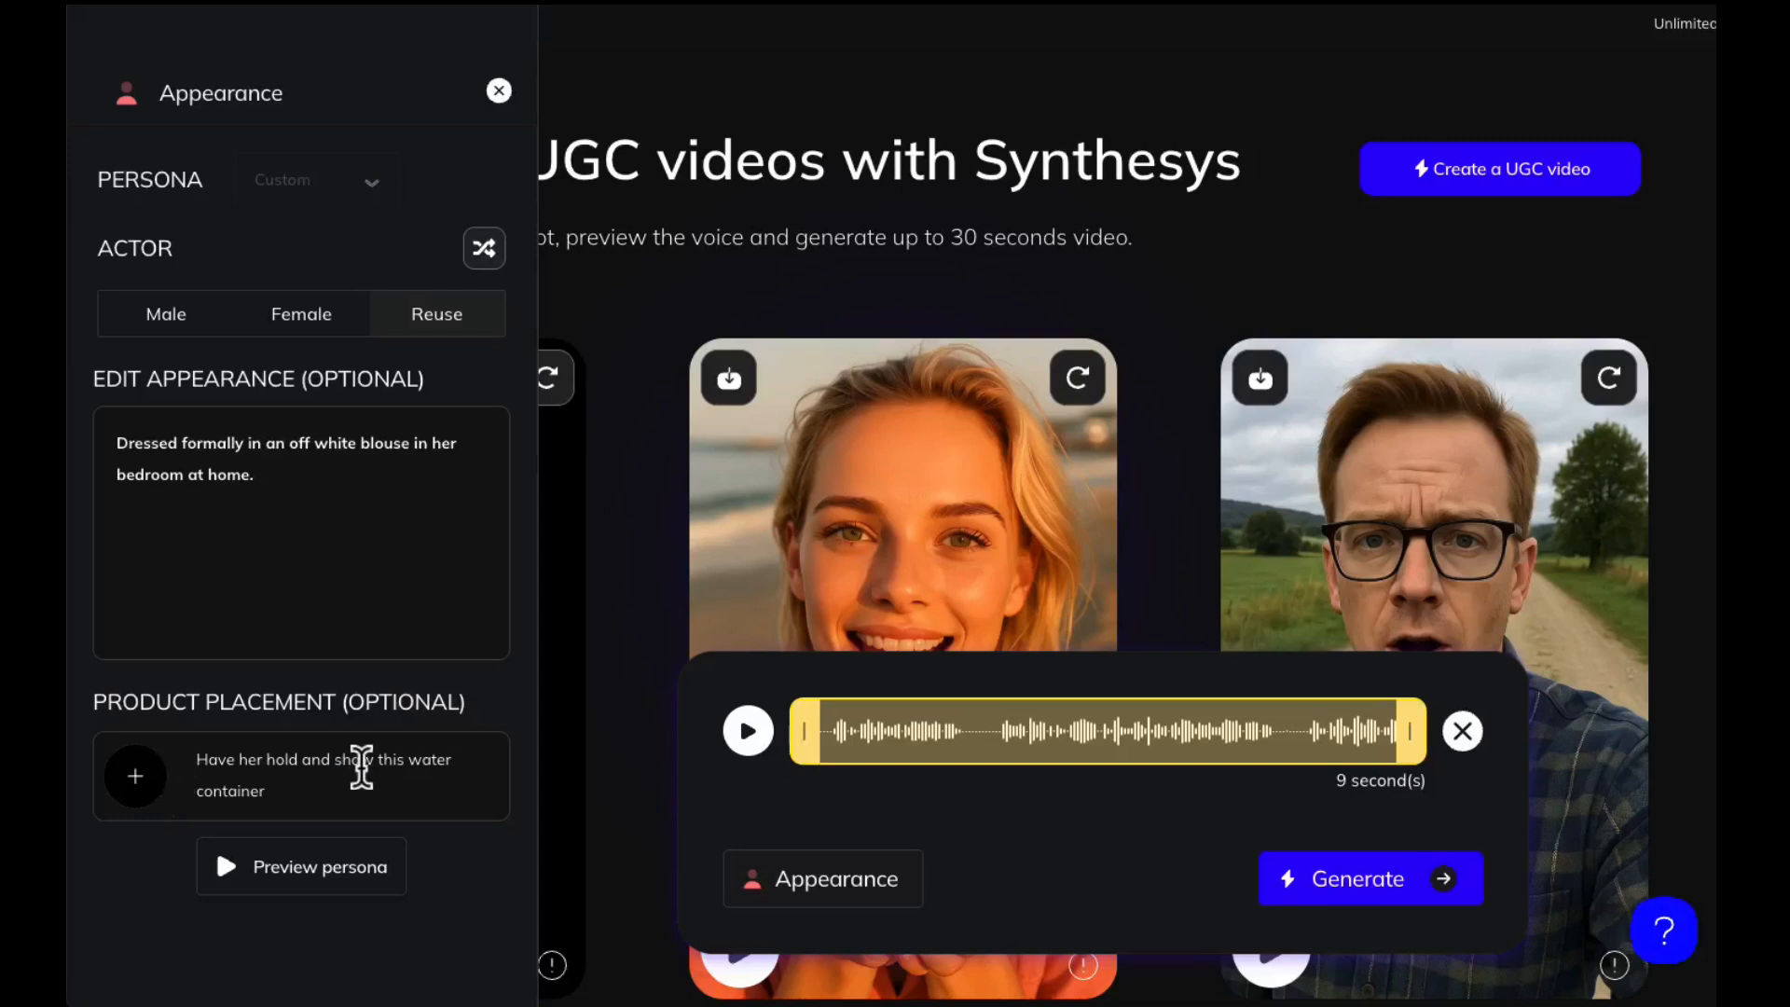
left_click_drag(272, 790, 161, 730)
key("BackSpace")
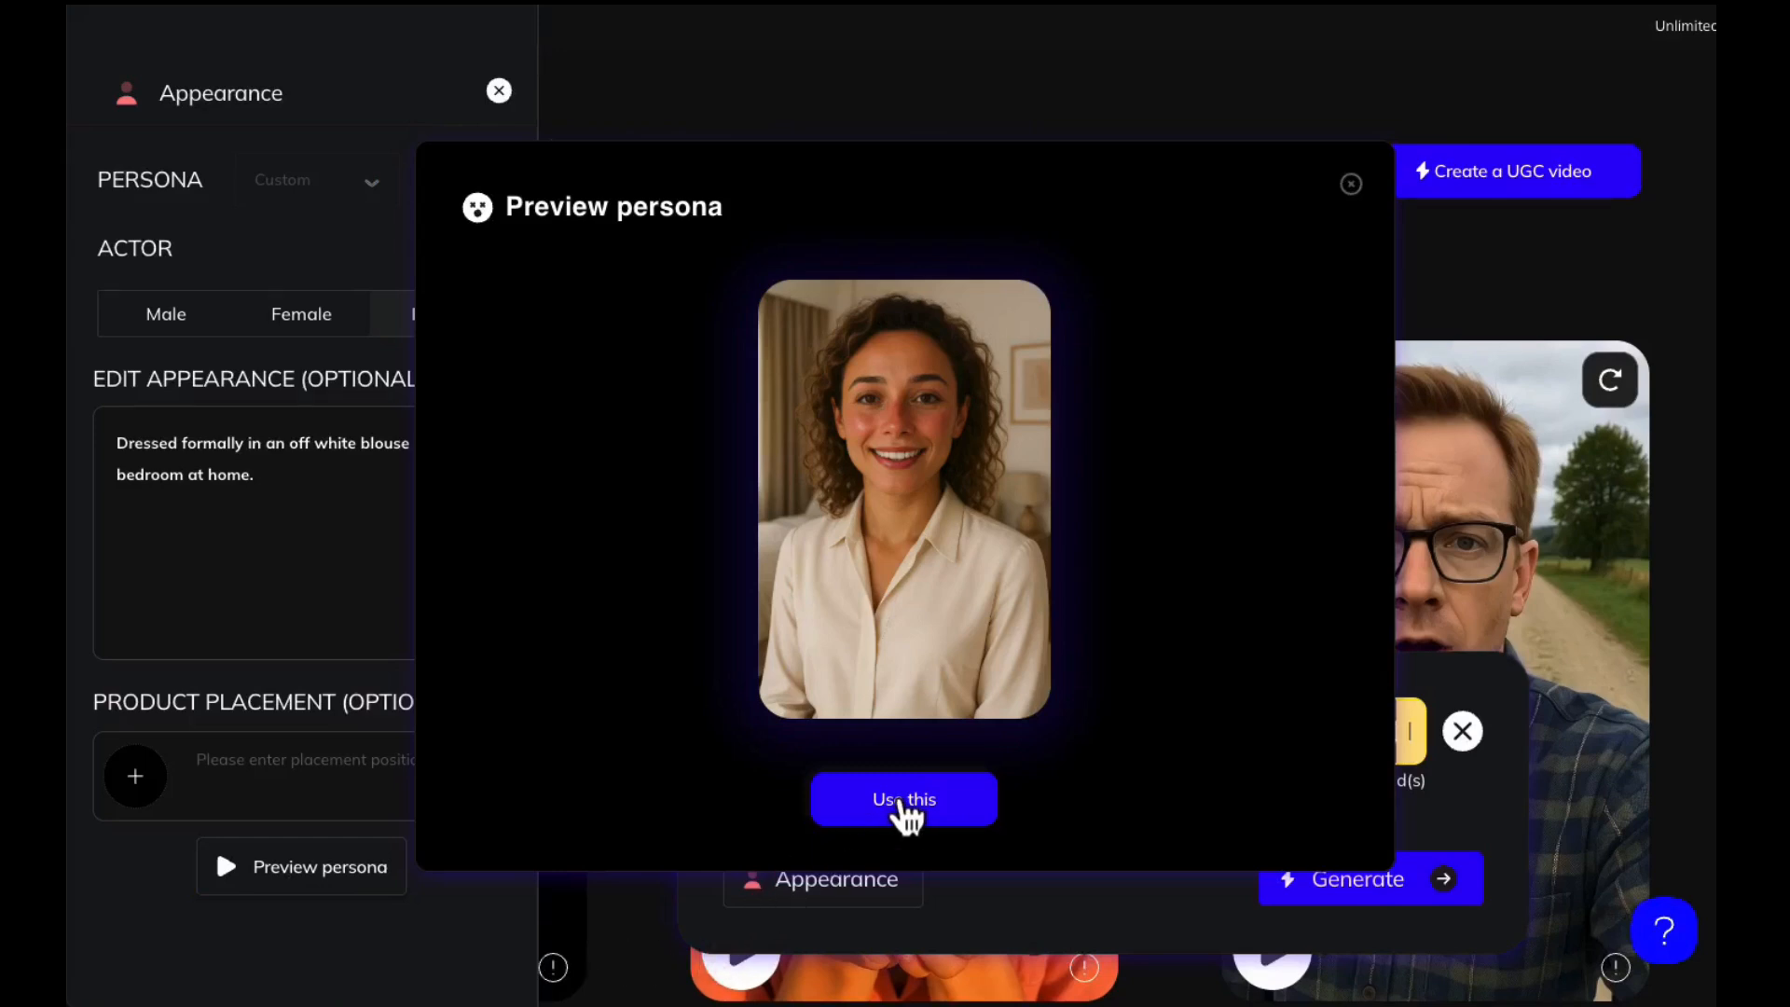
left_click(898, 801)
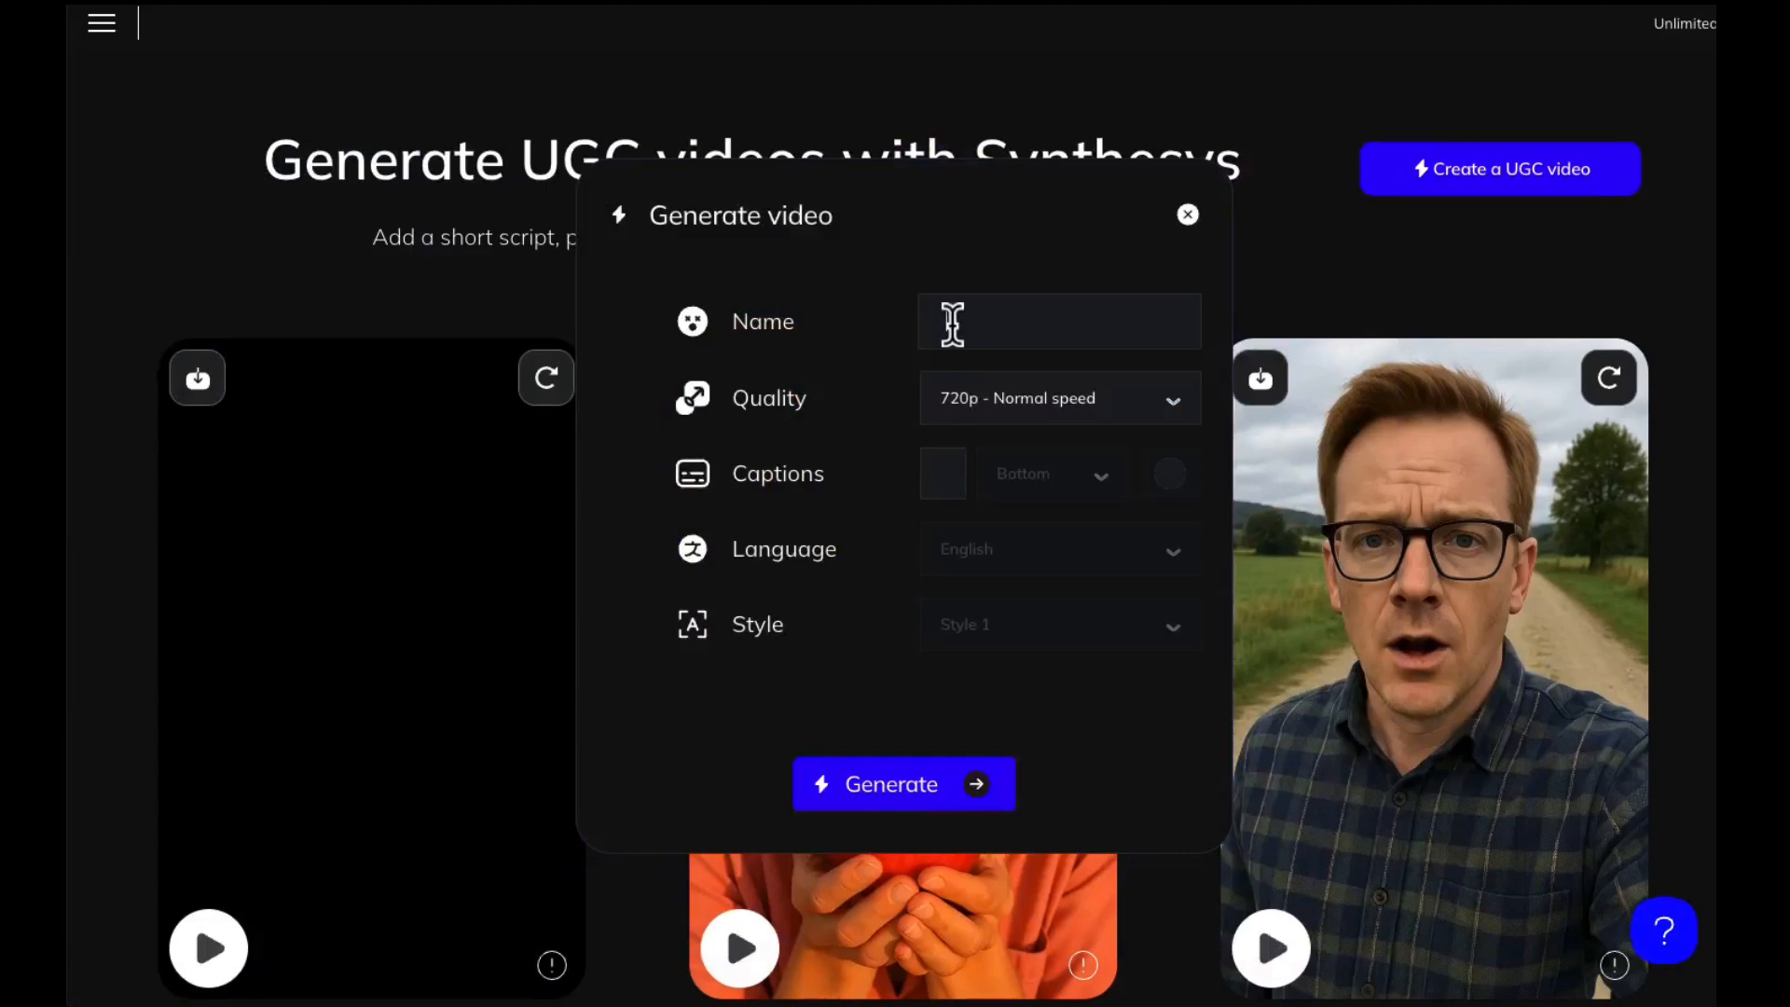
Name the new video with the persona's first name followed by "Spanish"
left_click(952, 324)
type("Audrey Spanish")
Enable captions for the video and set the caption language to Spanish
left_click(965, 480)
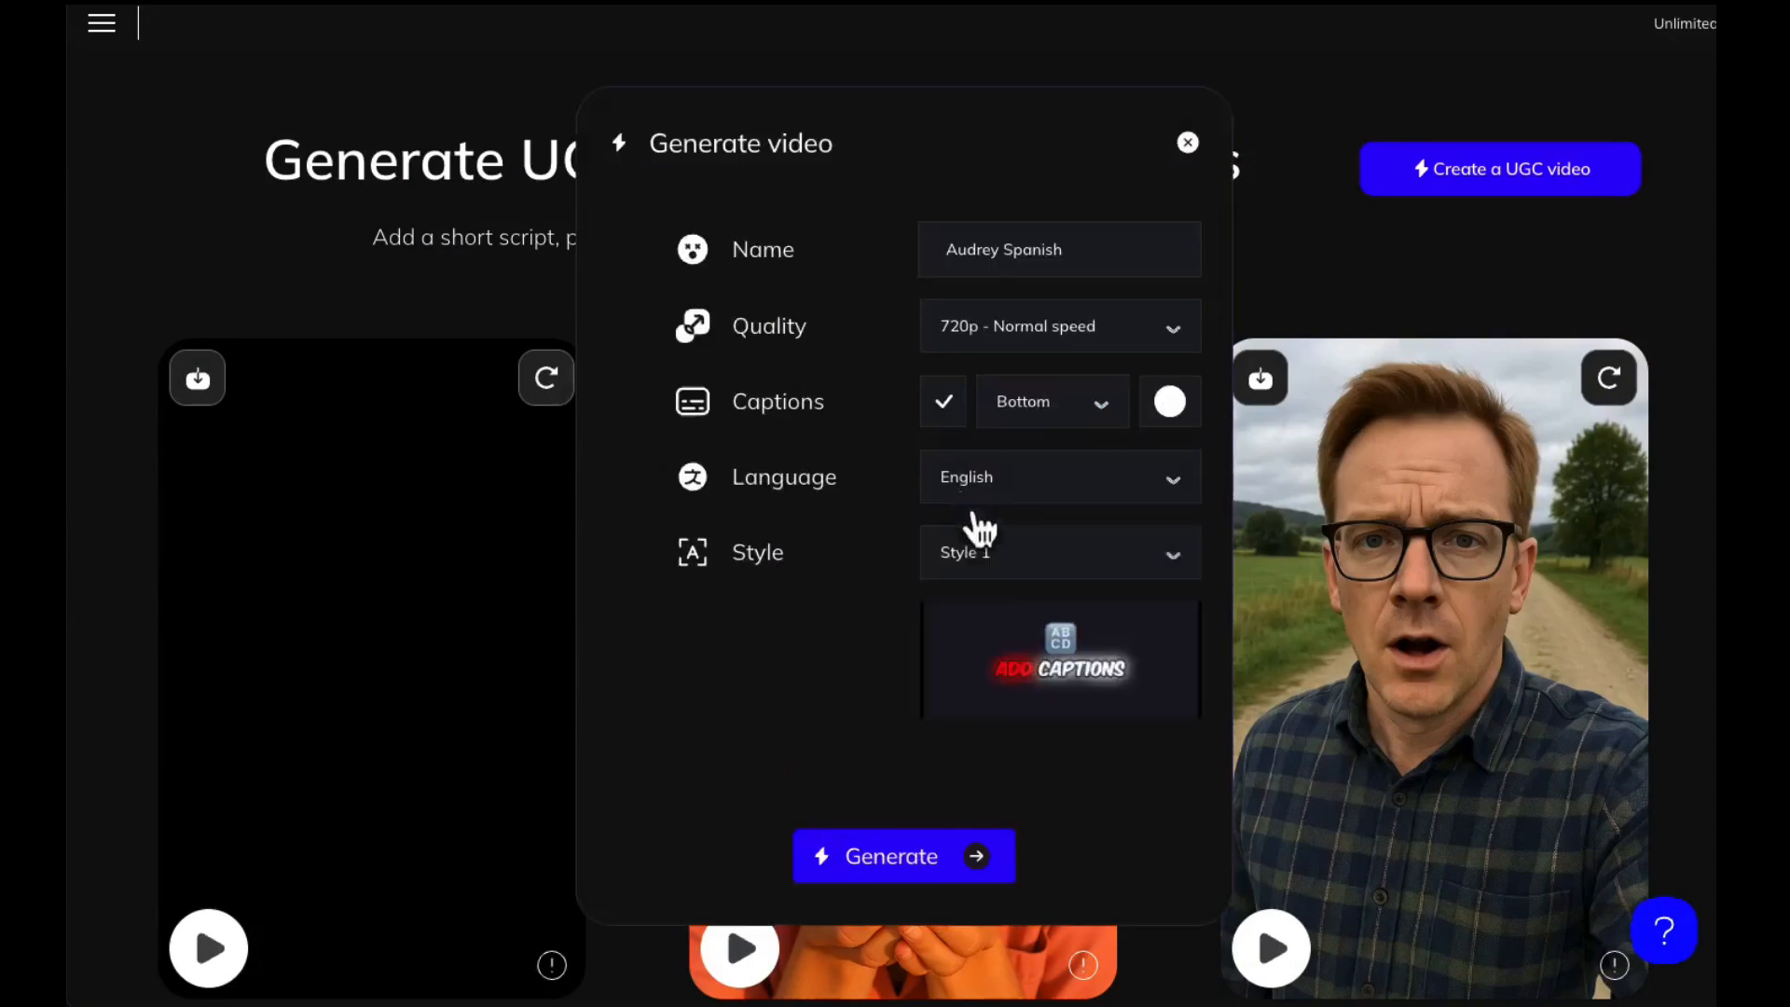
left_click(1002, 478)
scroll(1030, 583, "down", 15)
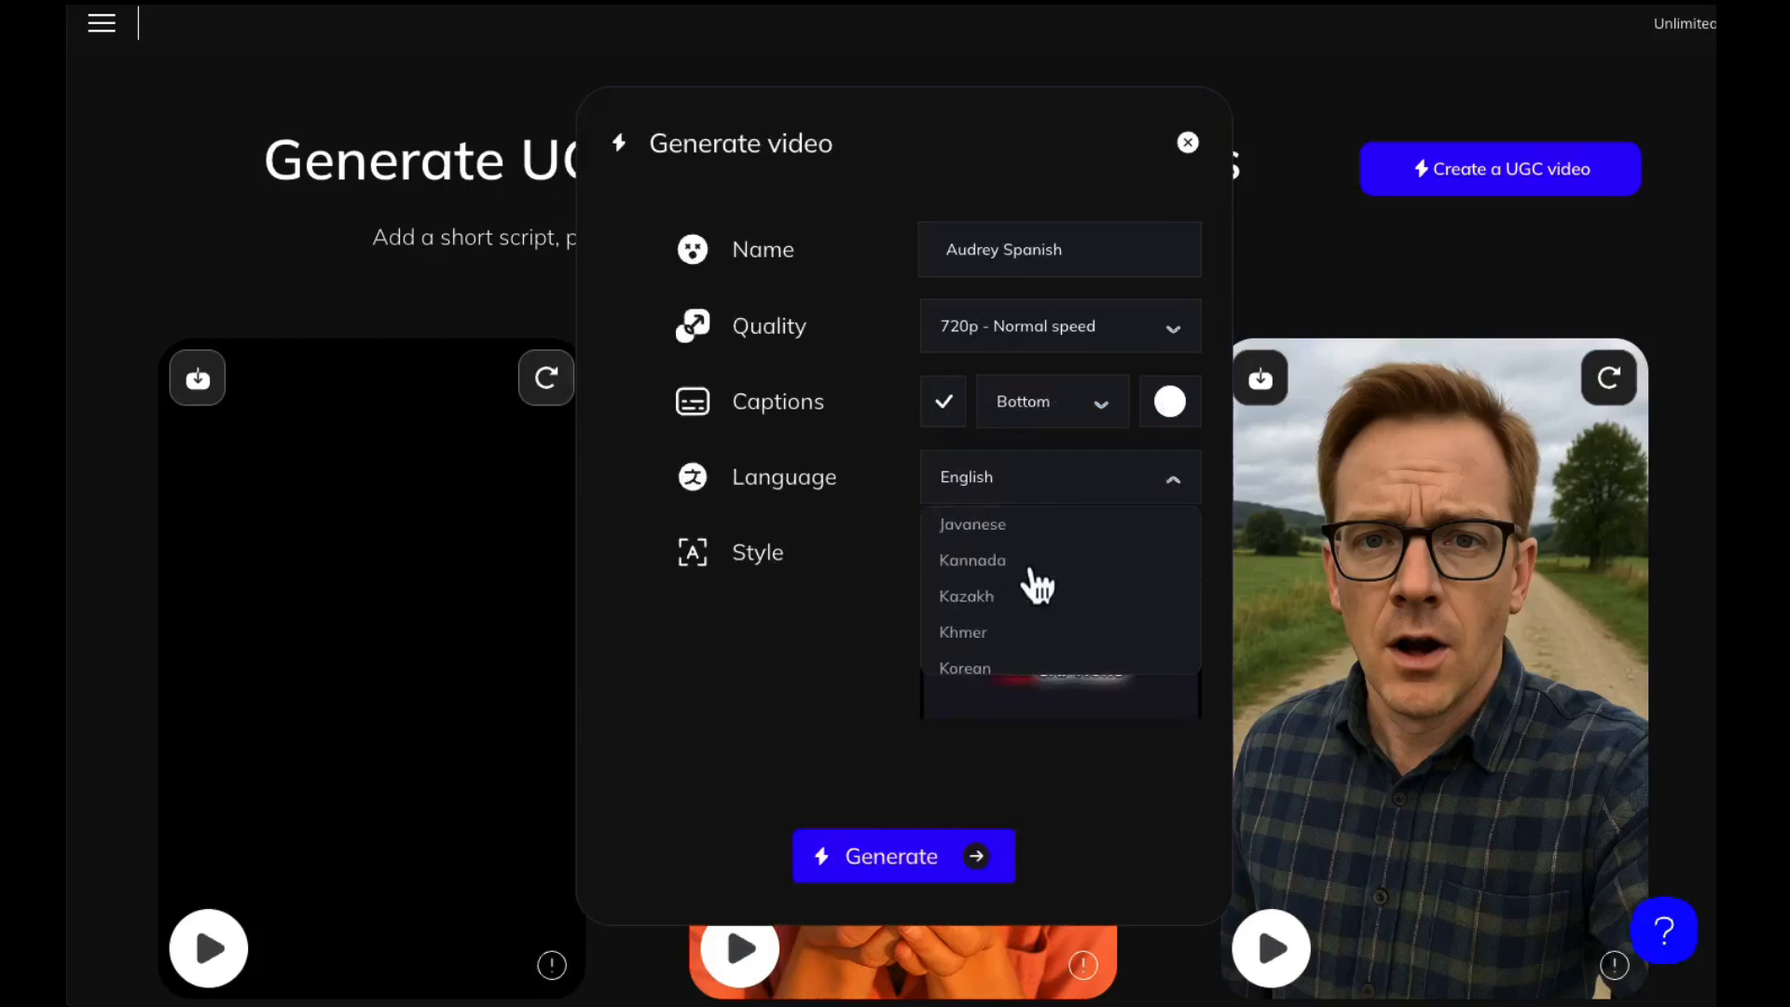
scroll(1035, 586, "down", 10)
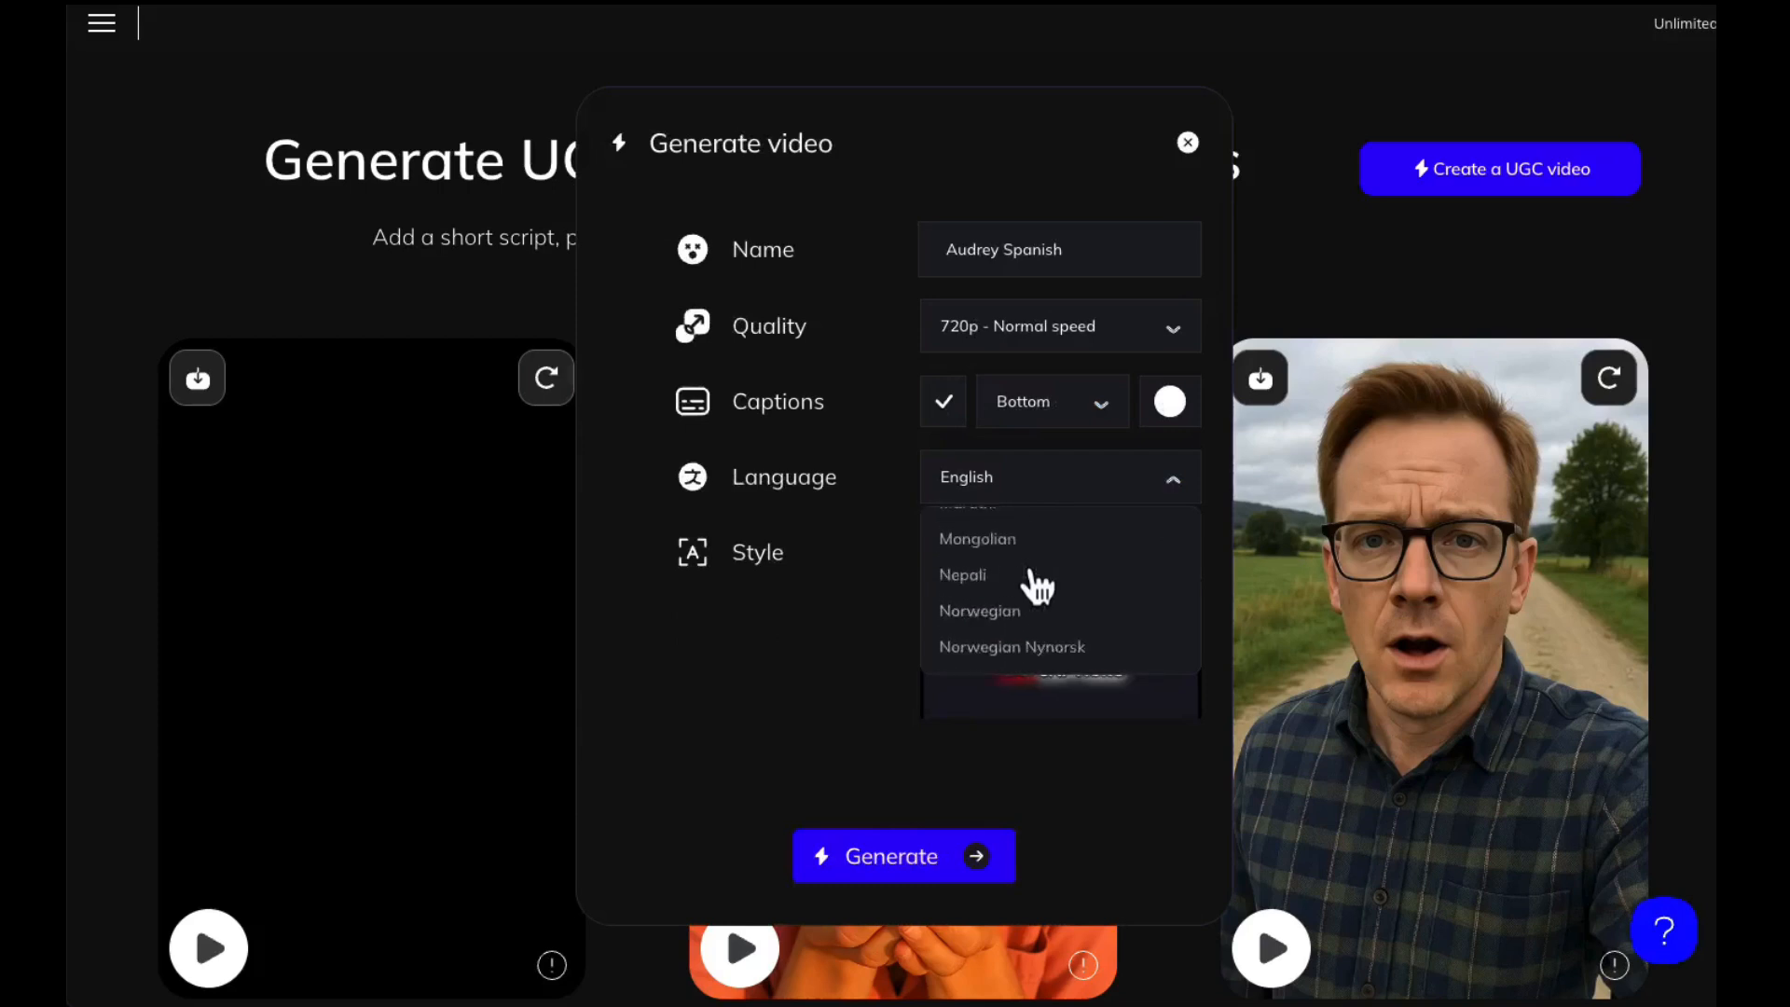
scroll(1034, 585, "down", 4)
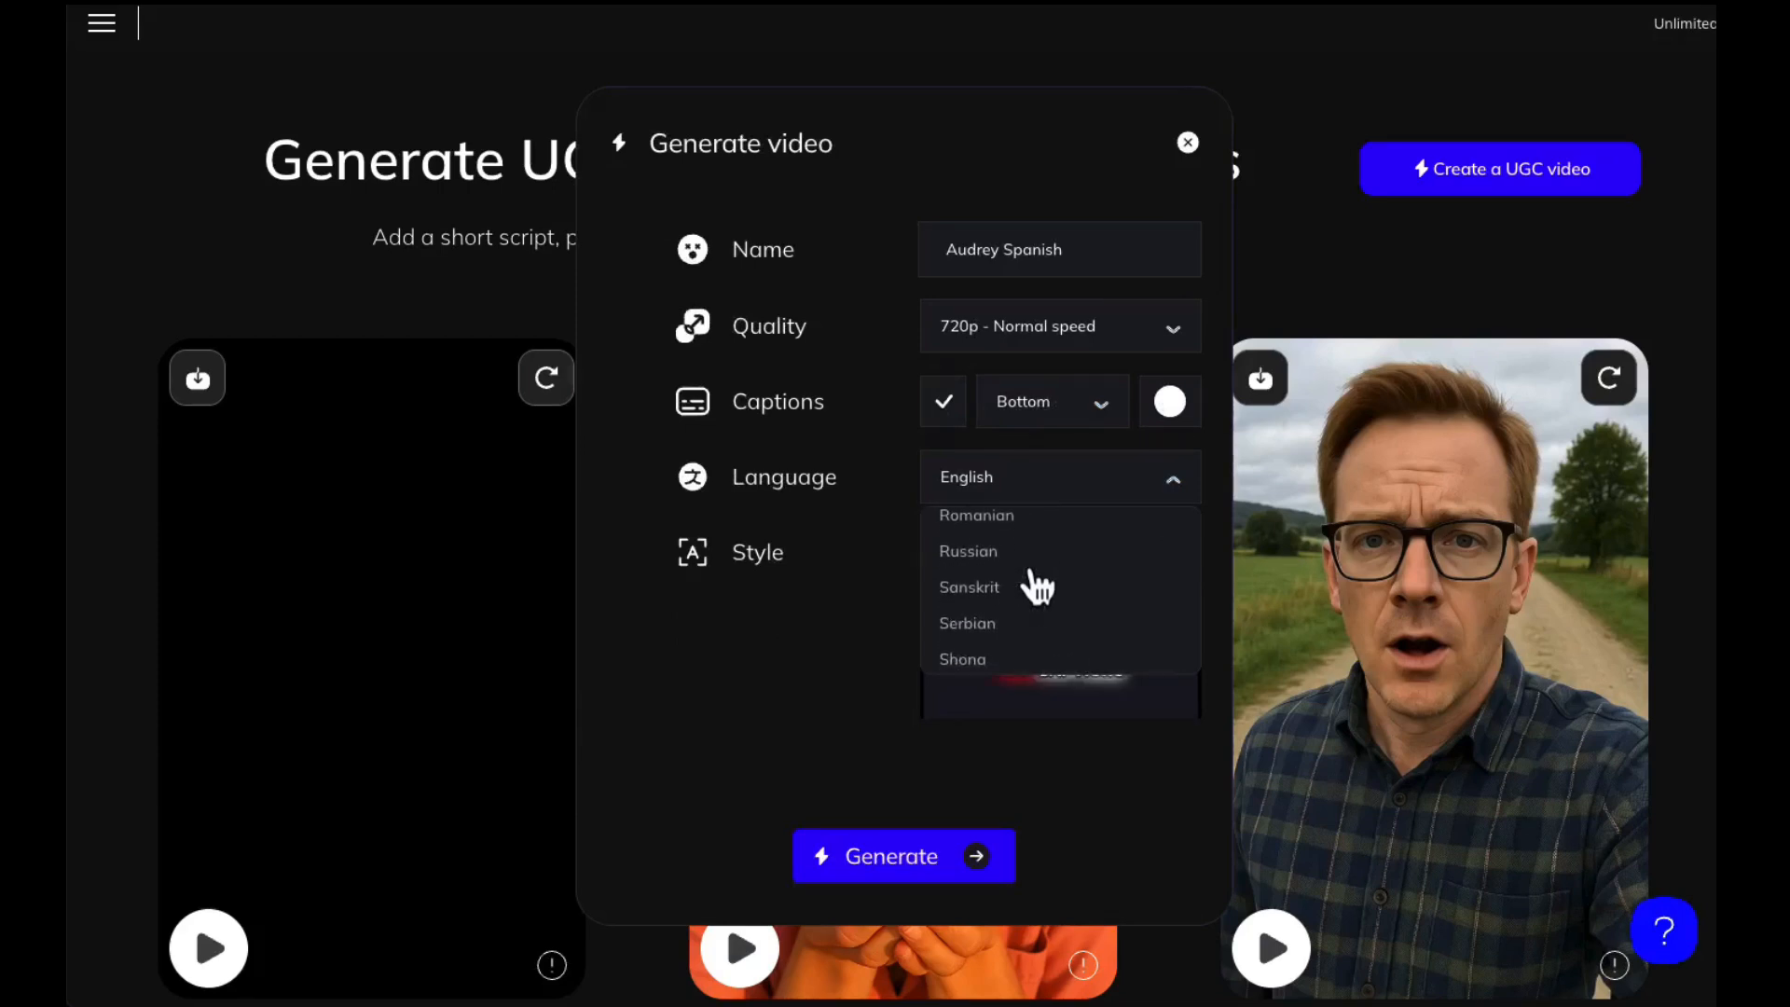
scroll(1034, 585, "down", 3)
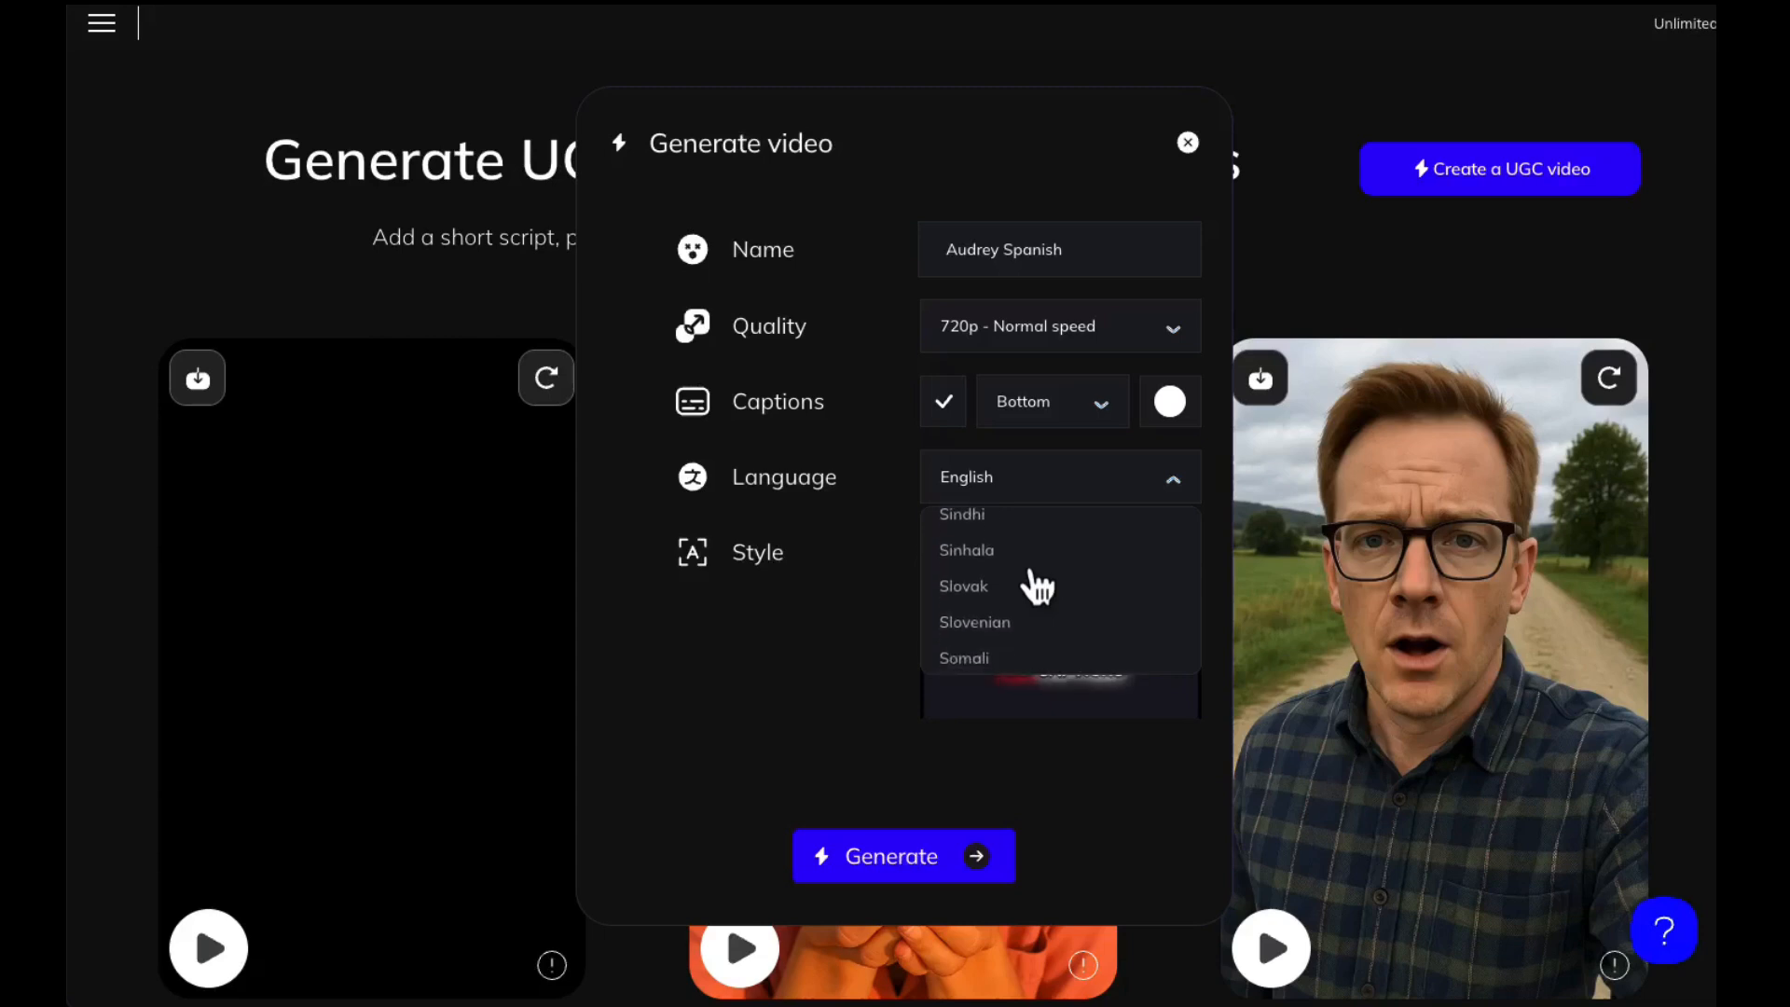
left_click(1005, 605)
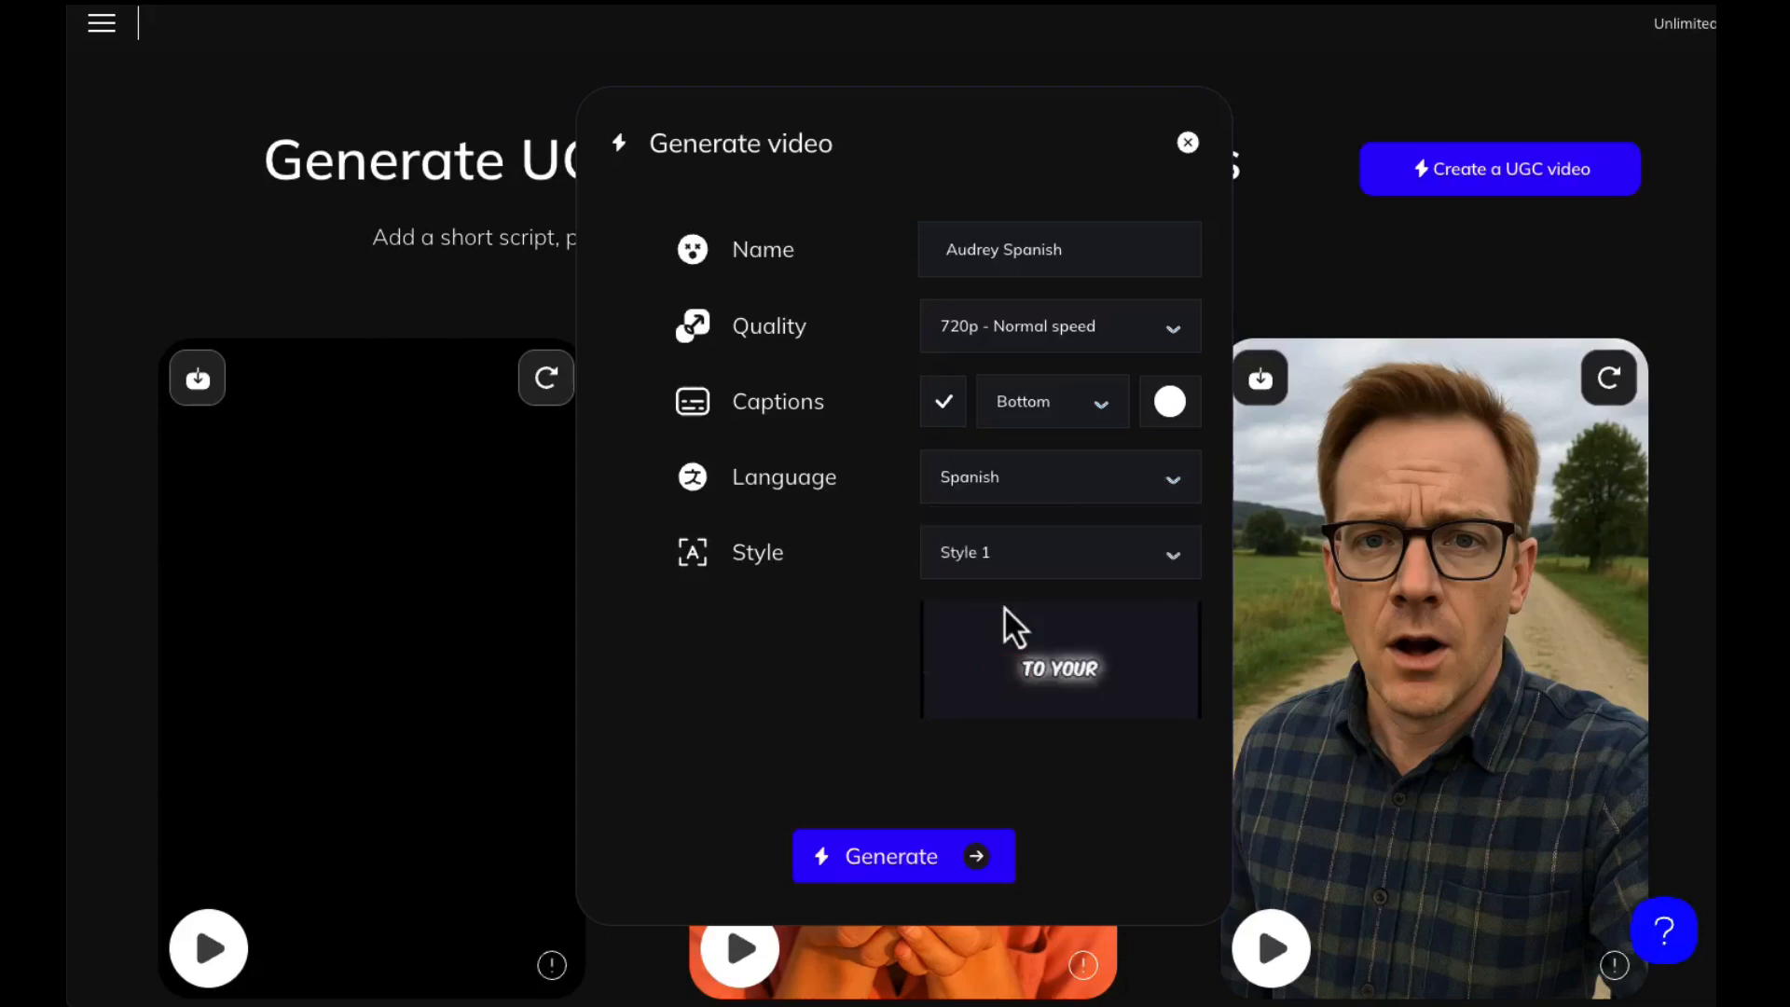
Try Style 6 as the caption style
left_click(1016, 561)
scroll(1039, 722, "down", 1)
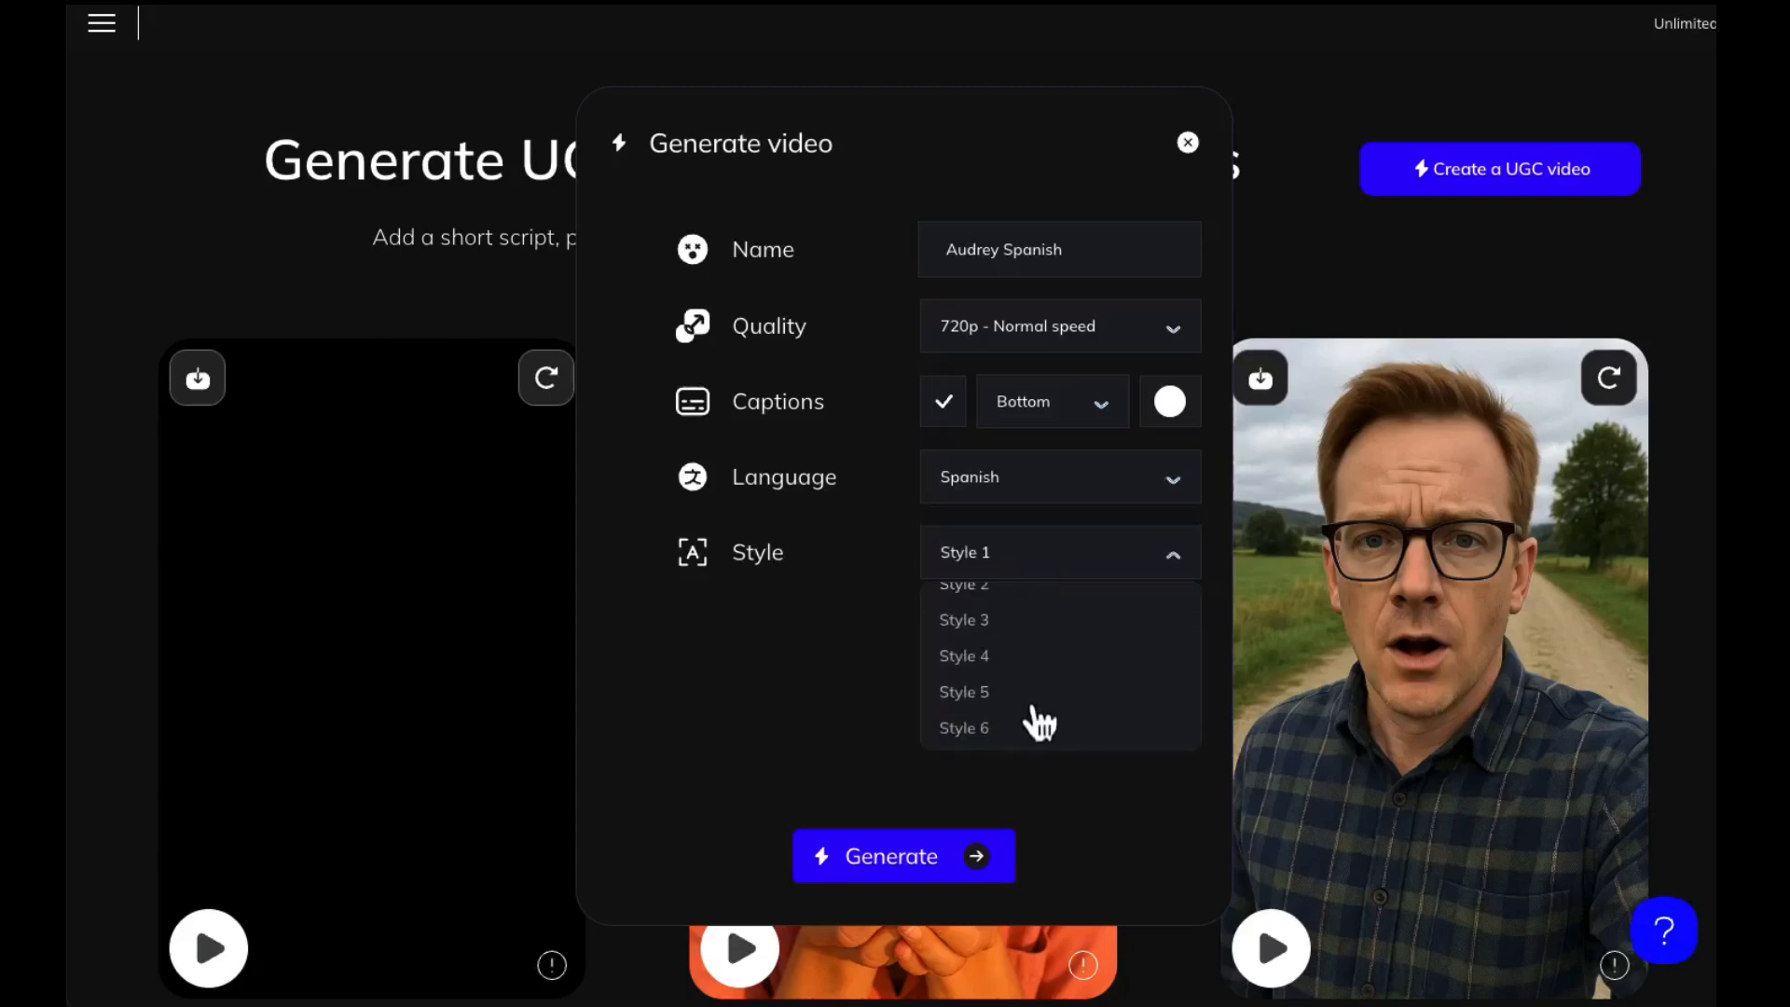
left_click(990, 730)
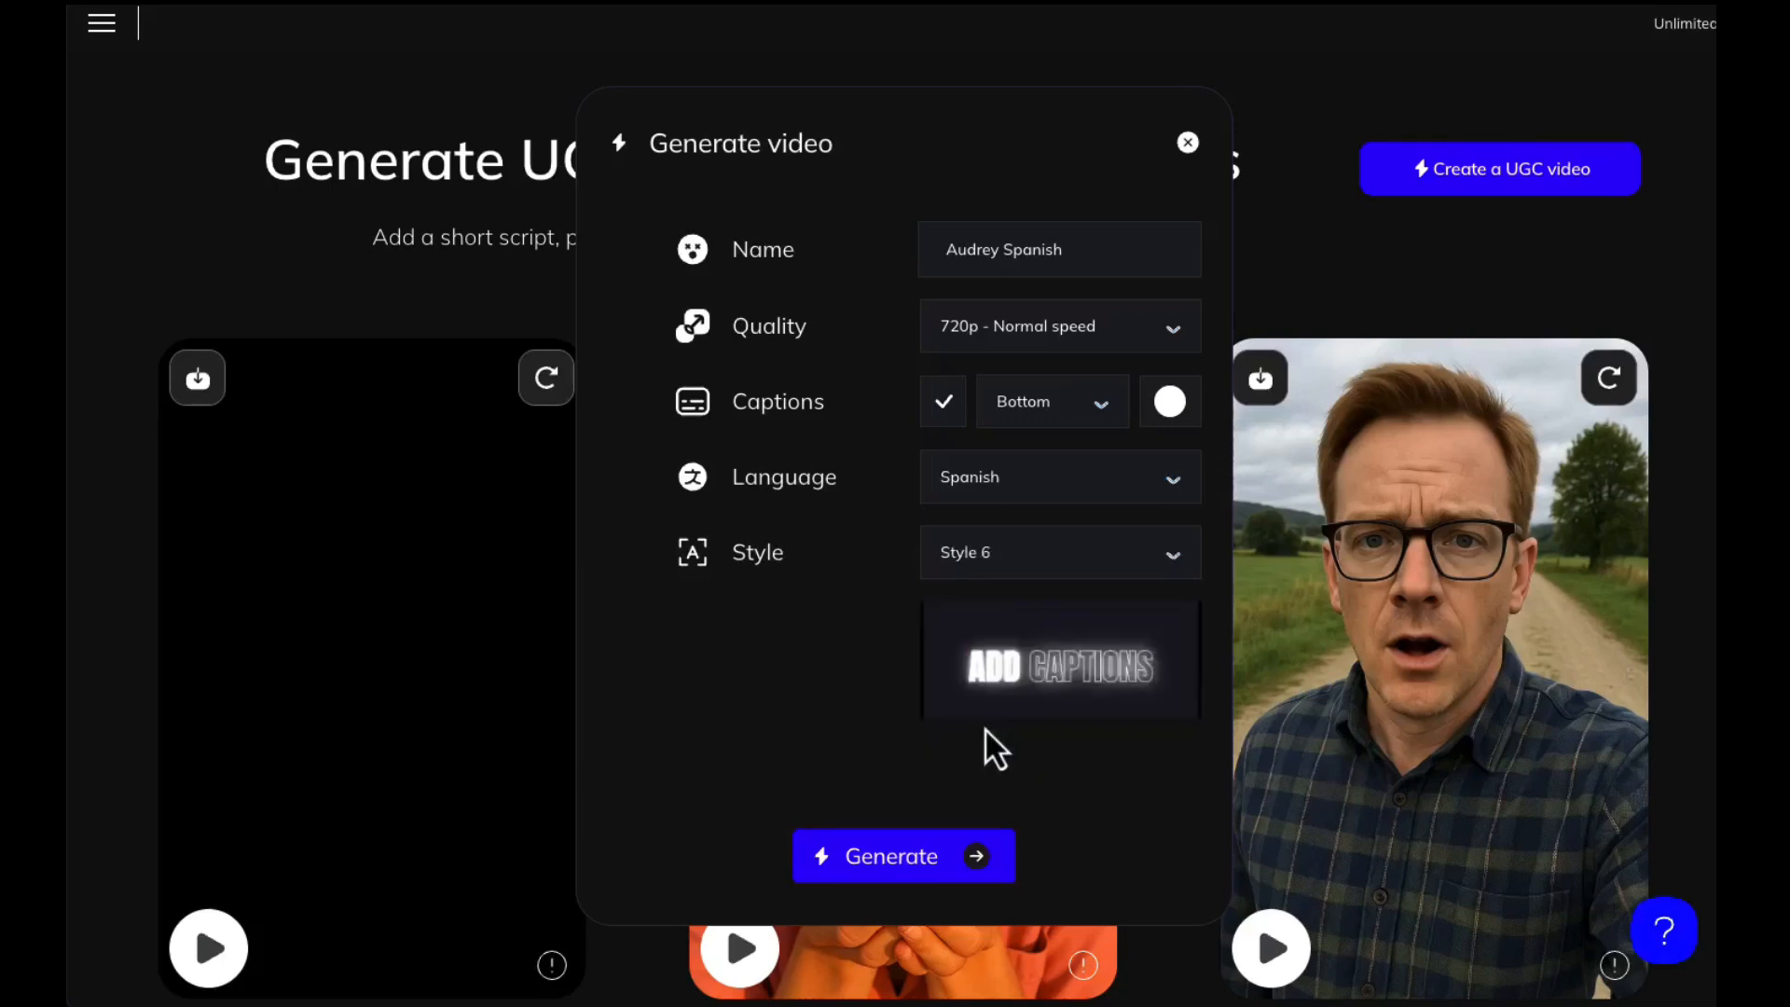
Set the caption style to Style 5 and generate the Spanish video
left_click(1014, 563)
scroll(981, 723, "down", 1)
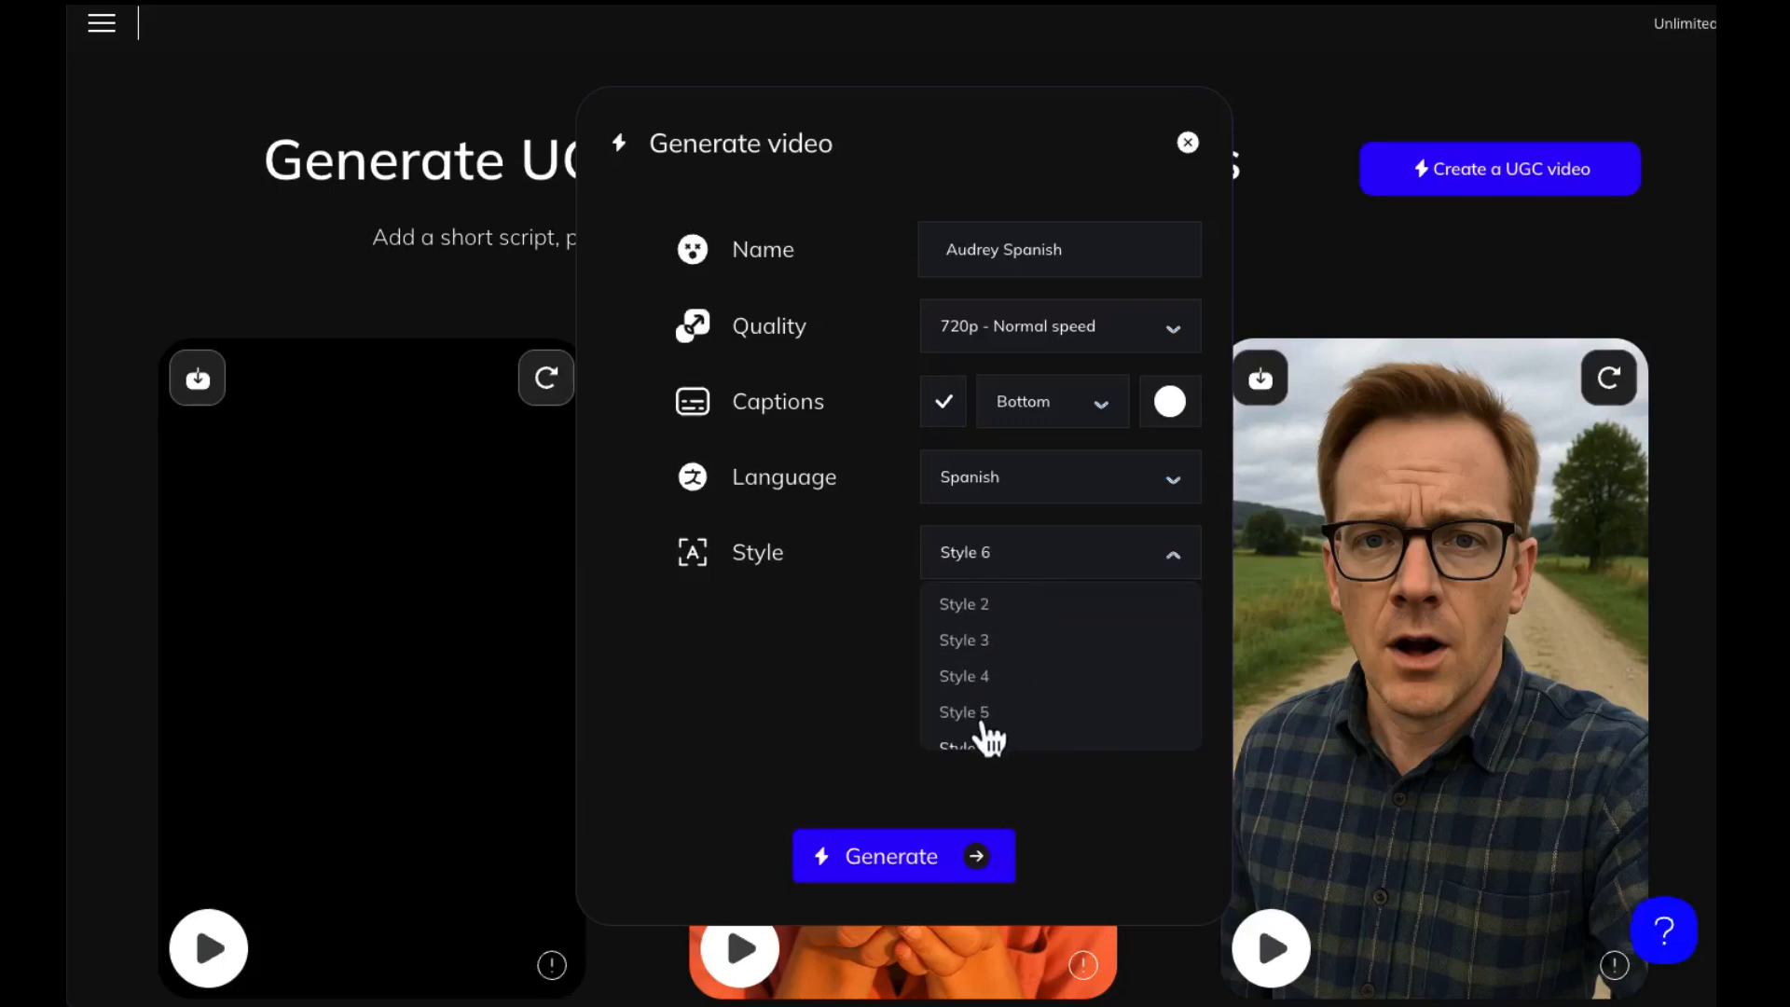
left_click(982, 723)
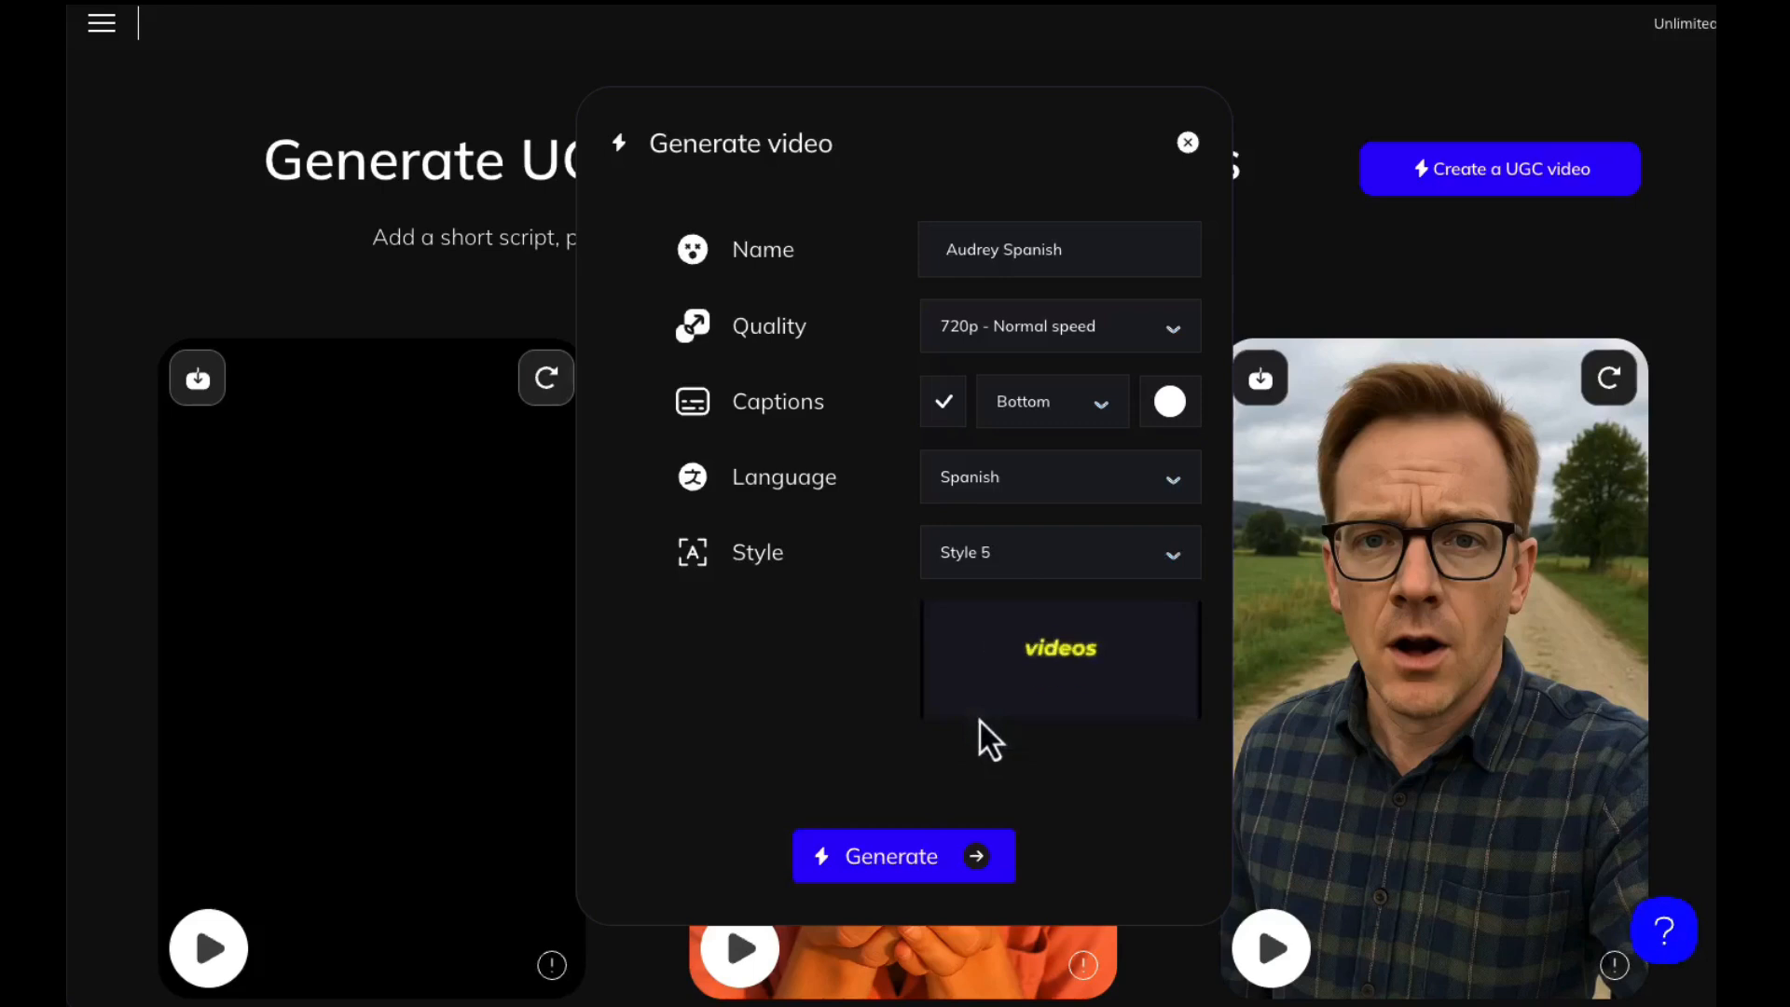
left_click(991, 865)
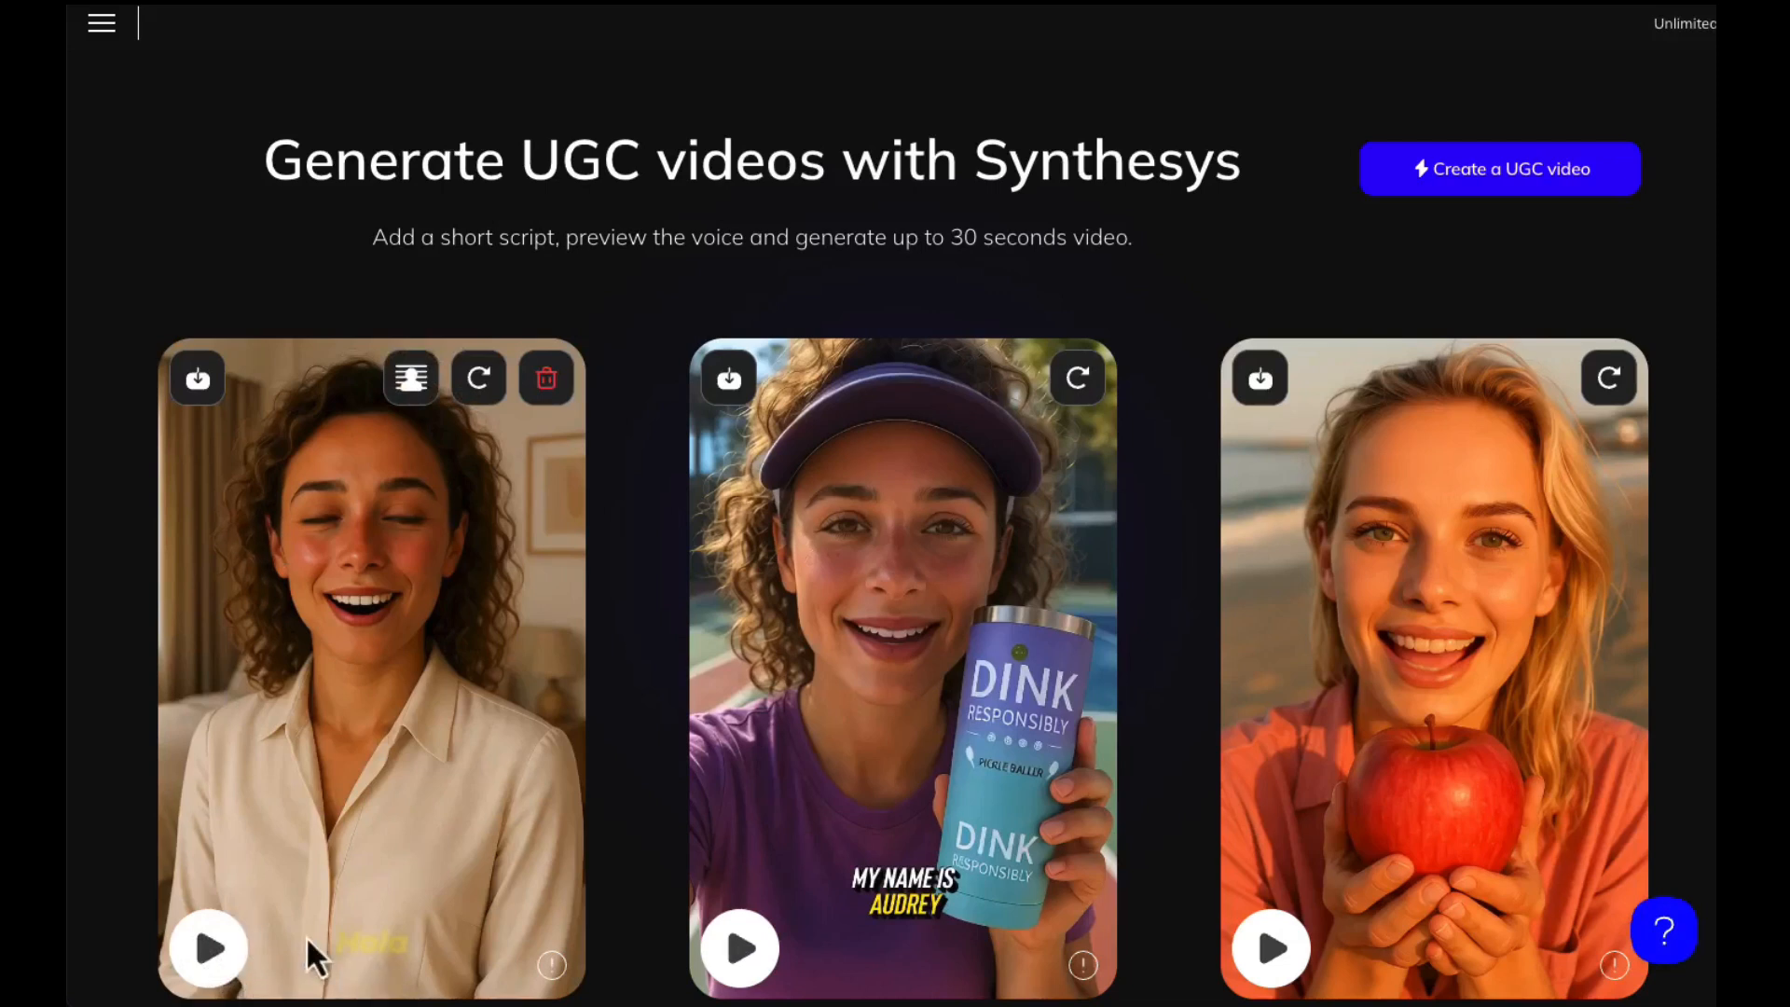
Play the generated Spanish video and the example video of the woman holding an apple on the beach
left_click(216, 949)
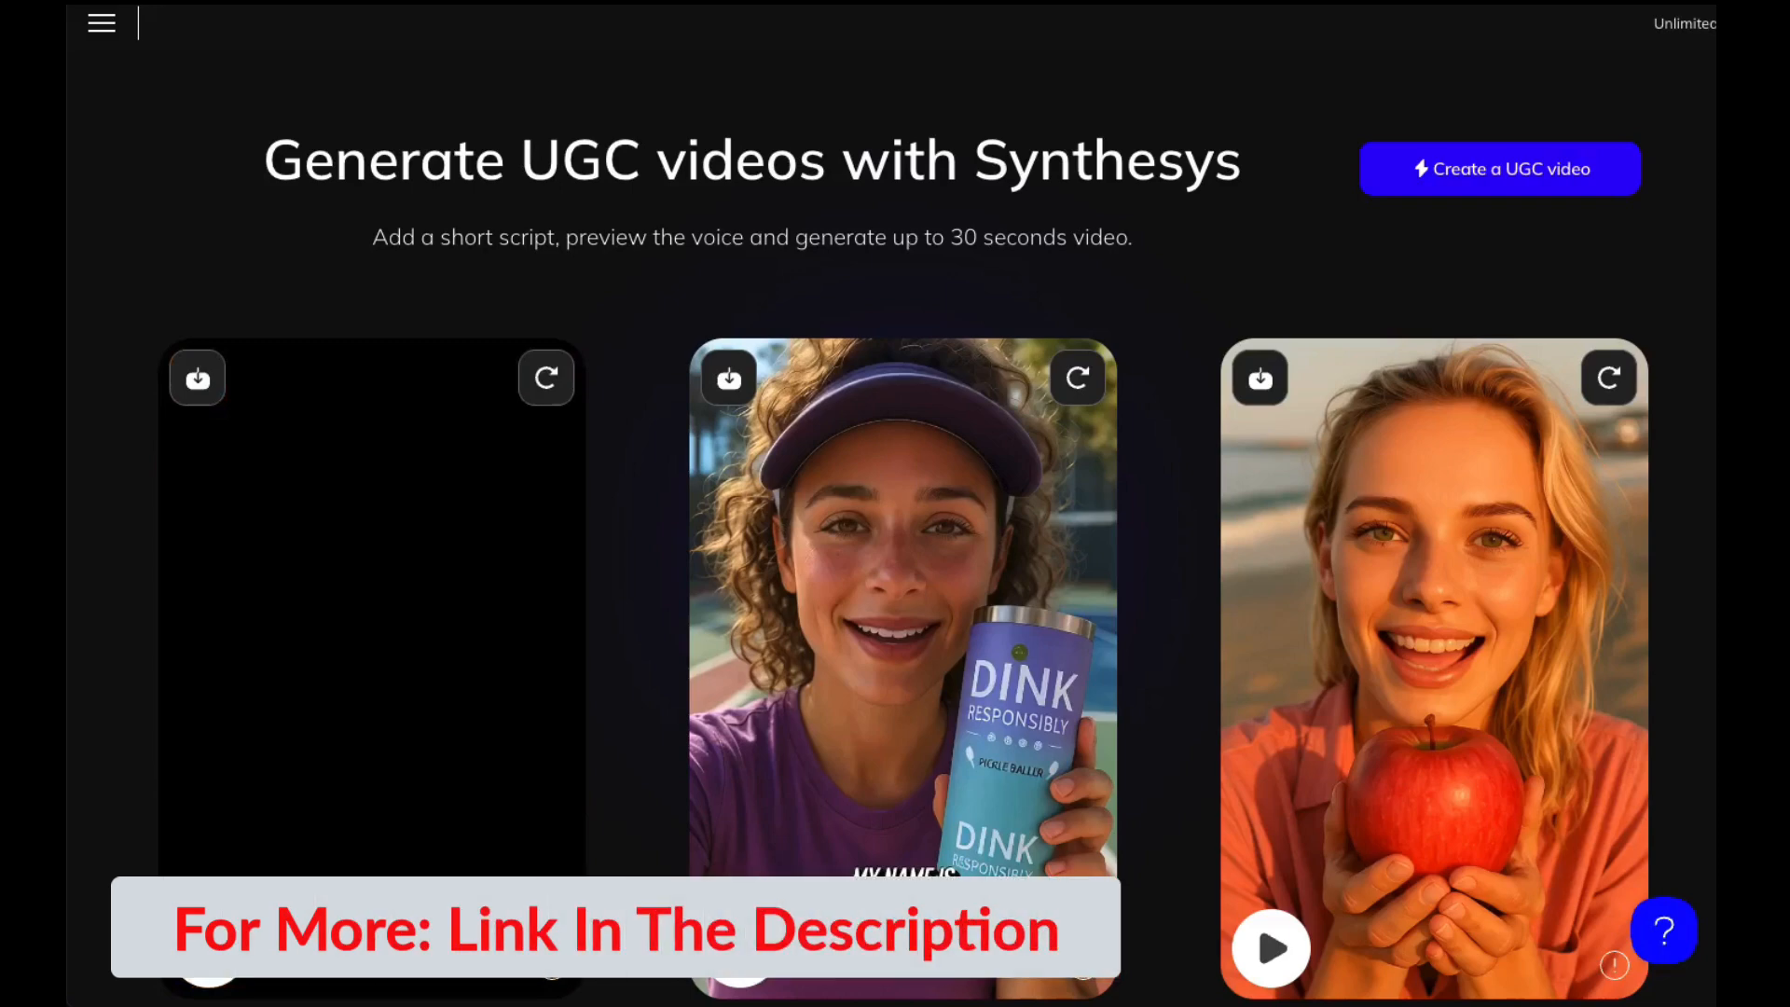
scroll(113, 857, "down", 10)
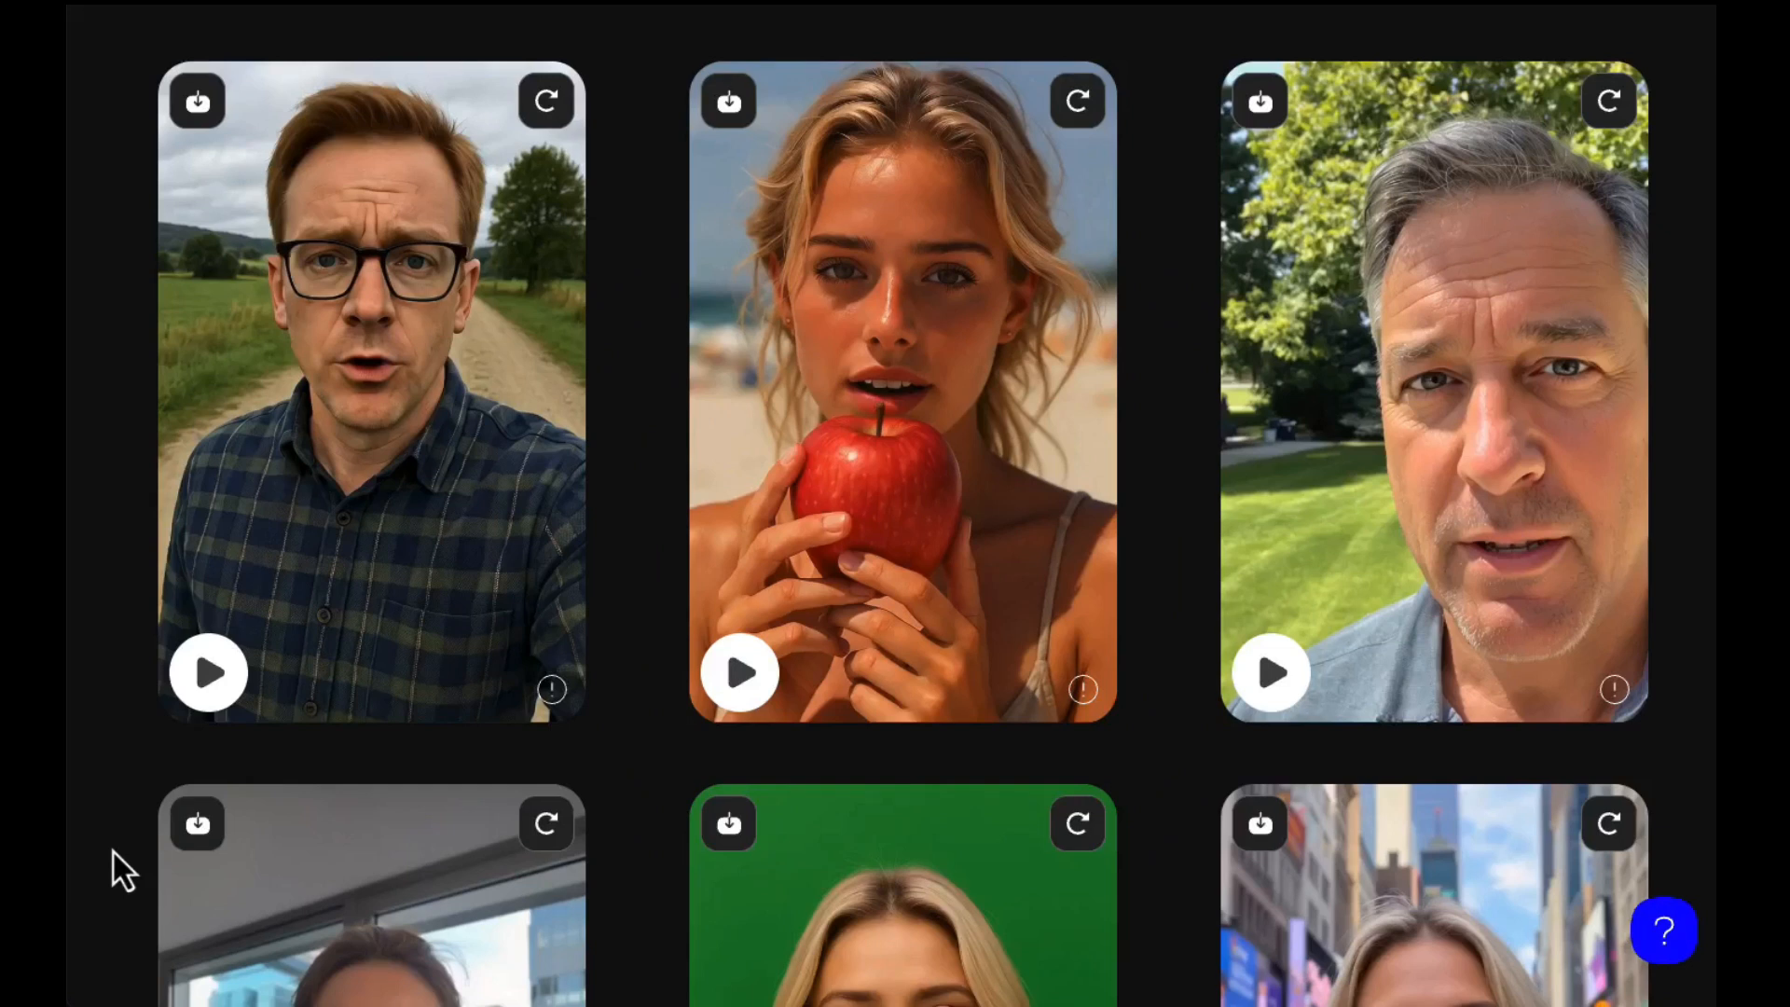
left_click(746, 673)
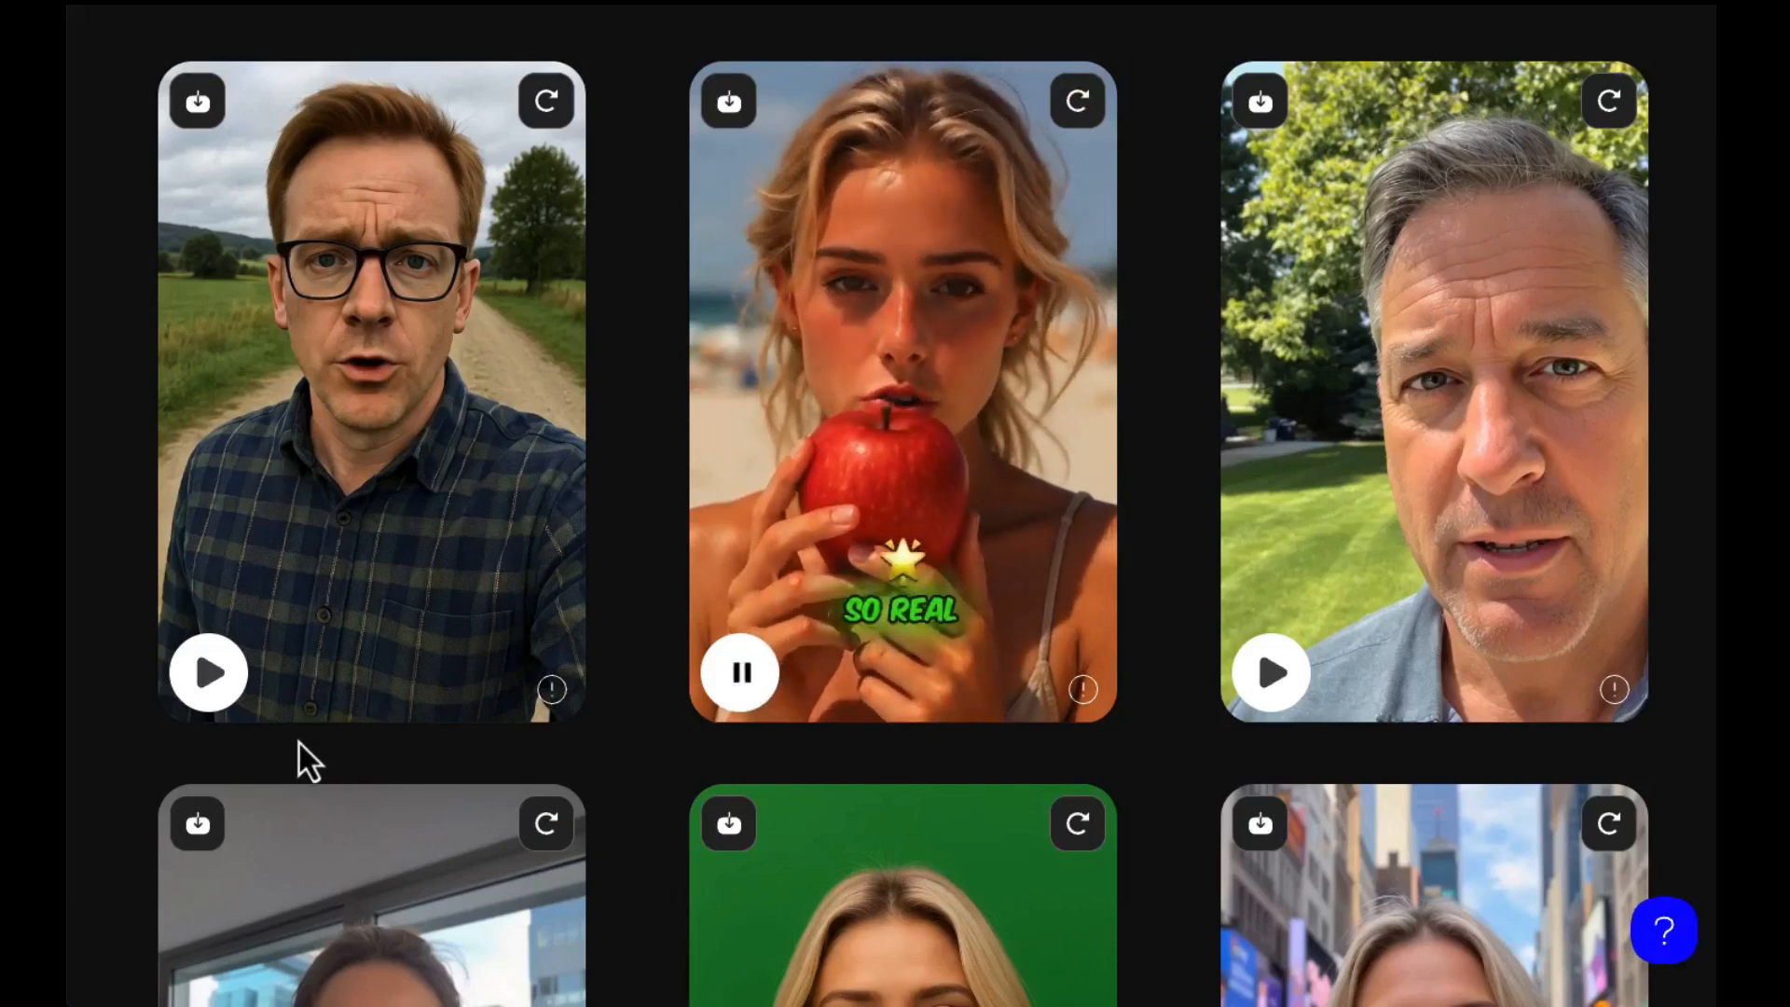